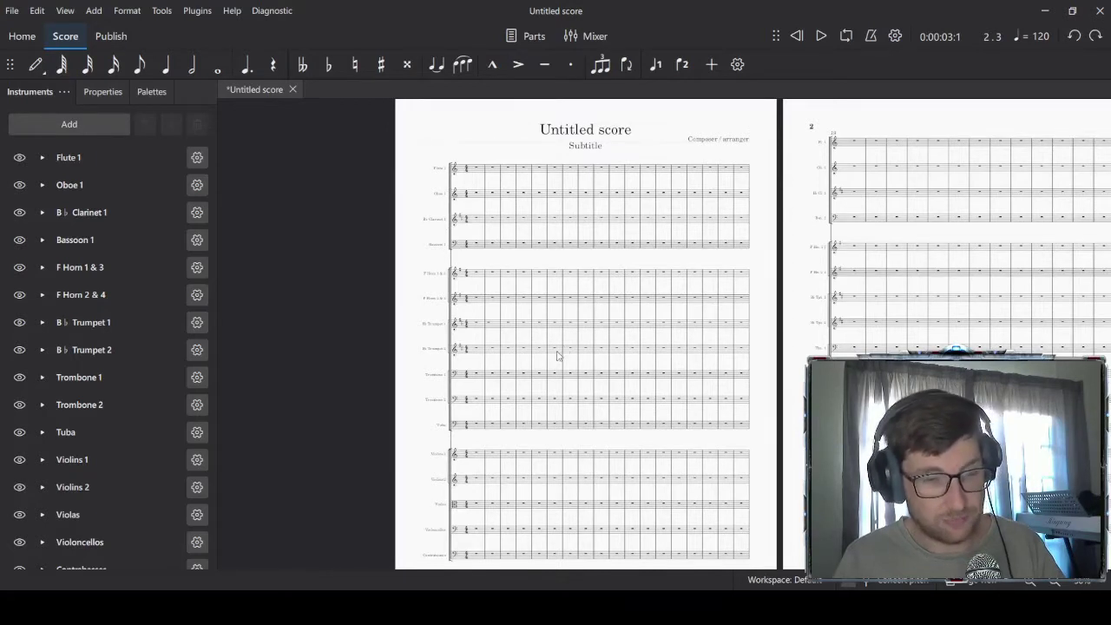
Zoom in on the untitled score's Violins 1 through Contrabasses staves
scroll(571, 351, "down", 1)
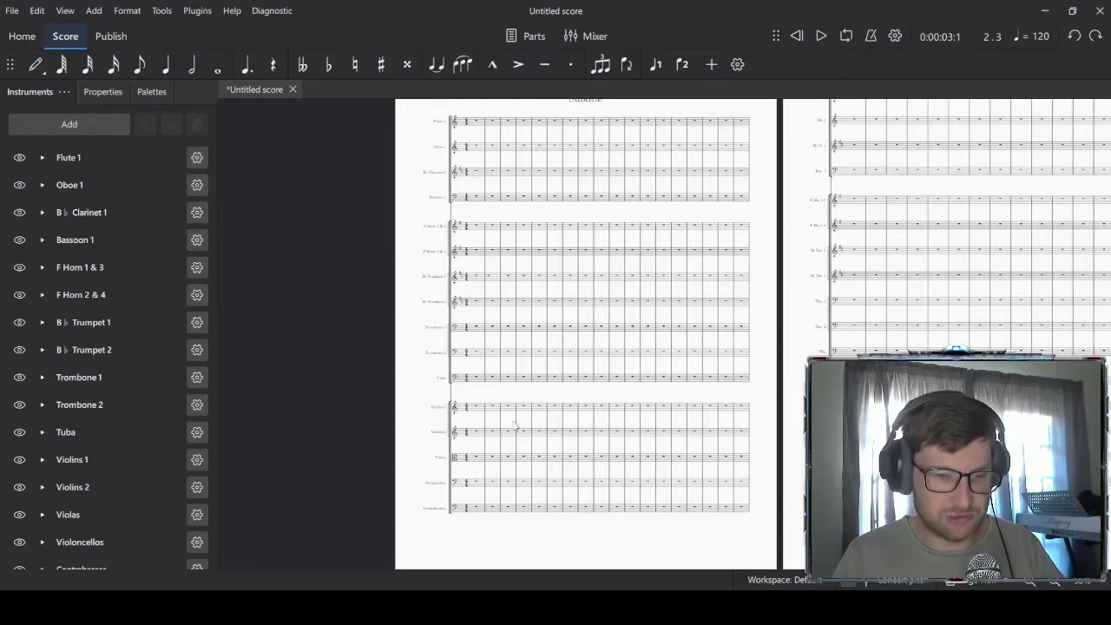
scroll(514, 431, "up", 2)
scroll(514, 432, "up", 2)
left_click_drag(510, 455, 512, 251)
scroll(493, 250, "up", 1)
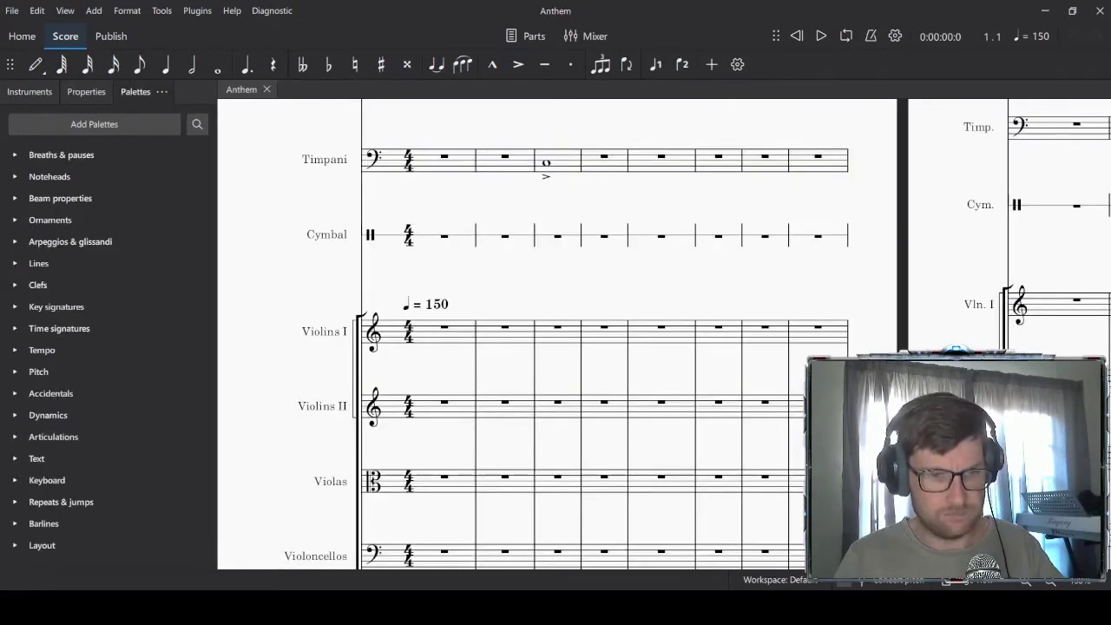
Bring the Anthem's Vln. I–Cb. system into view and select cello measure 9
scroll(476, 307, "down", 4)
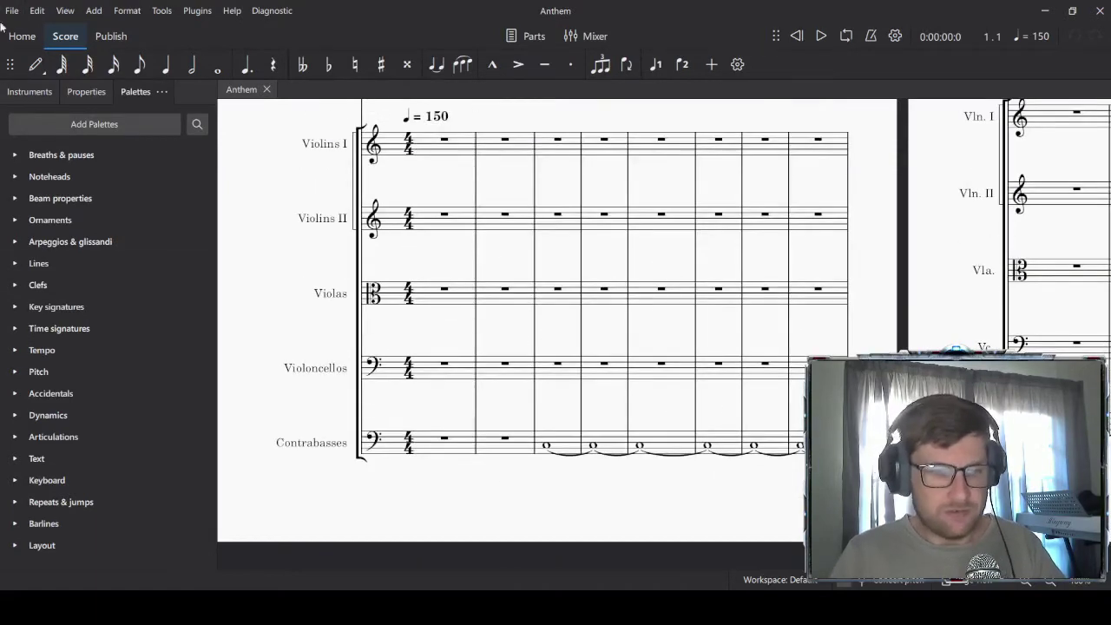
scroll(753, 352, "up", 5)
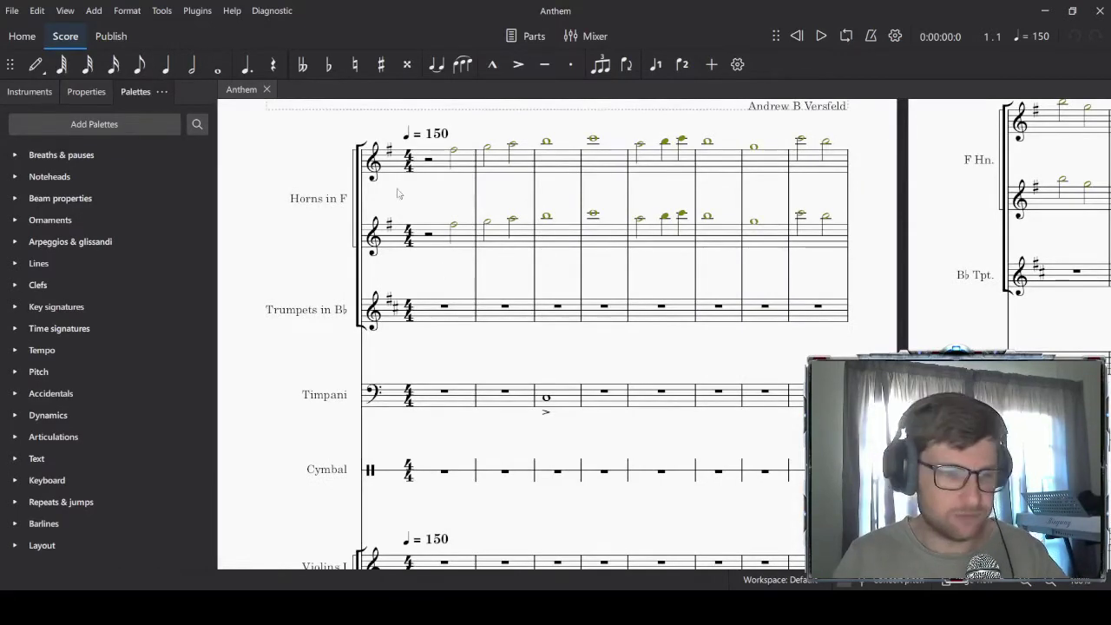
scroll(707, 338, "down", 3)
scroll(707, 337, "down", 5)
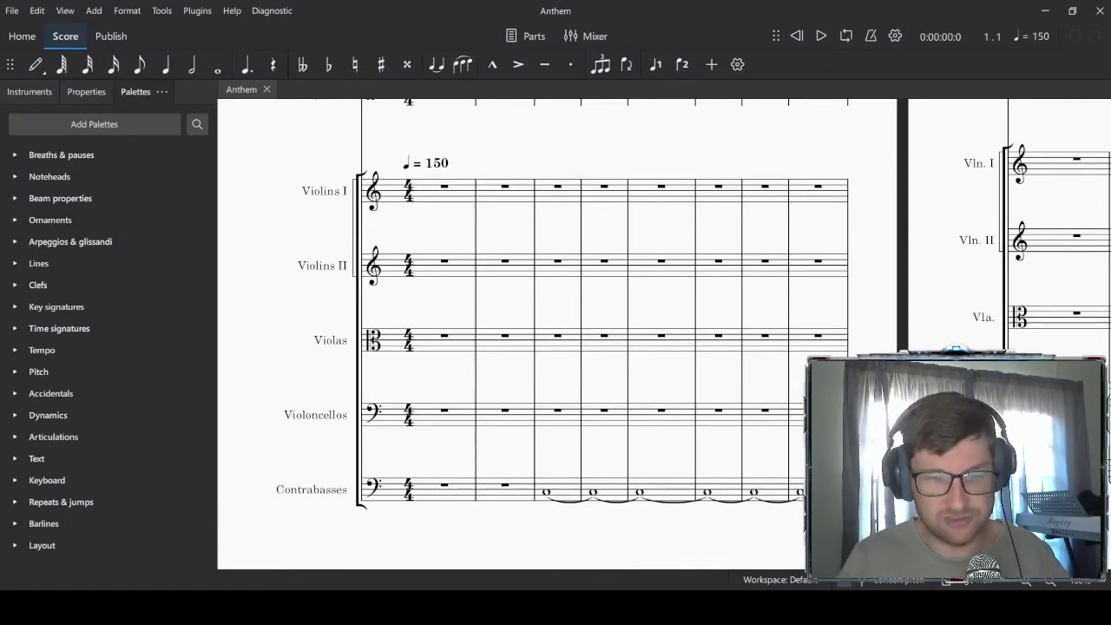
scroll(442, 330, "down", 10)
left_click_drag(908, 304, 544, 387)
scroll(544, 388, "left", 5)
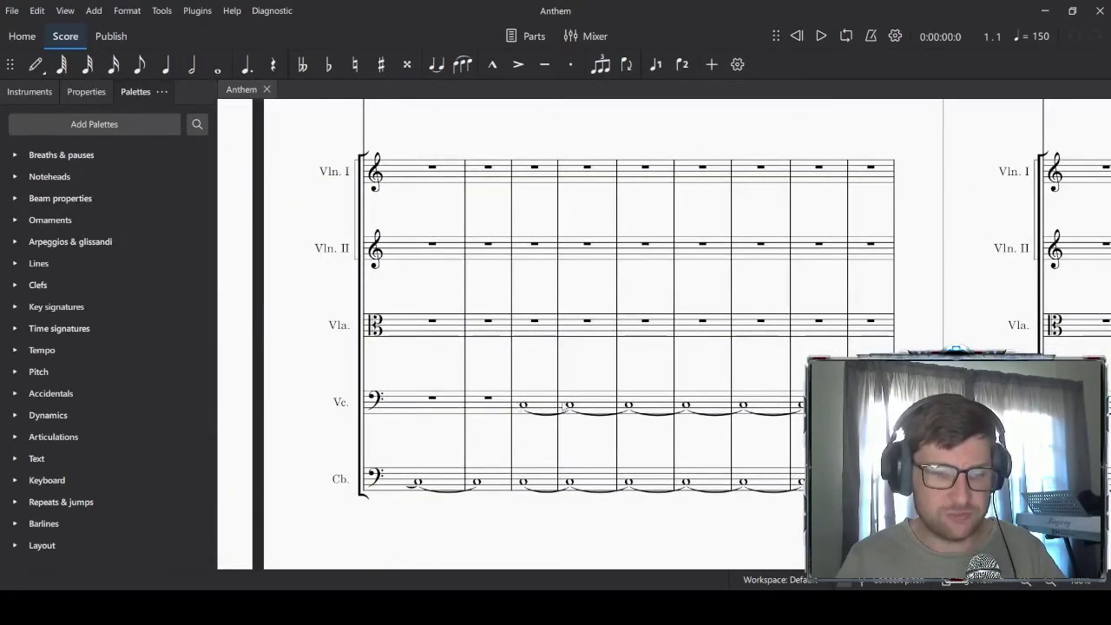
left_click(447, 408)
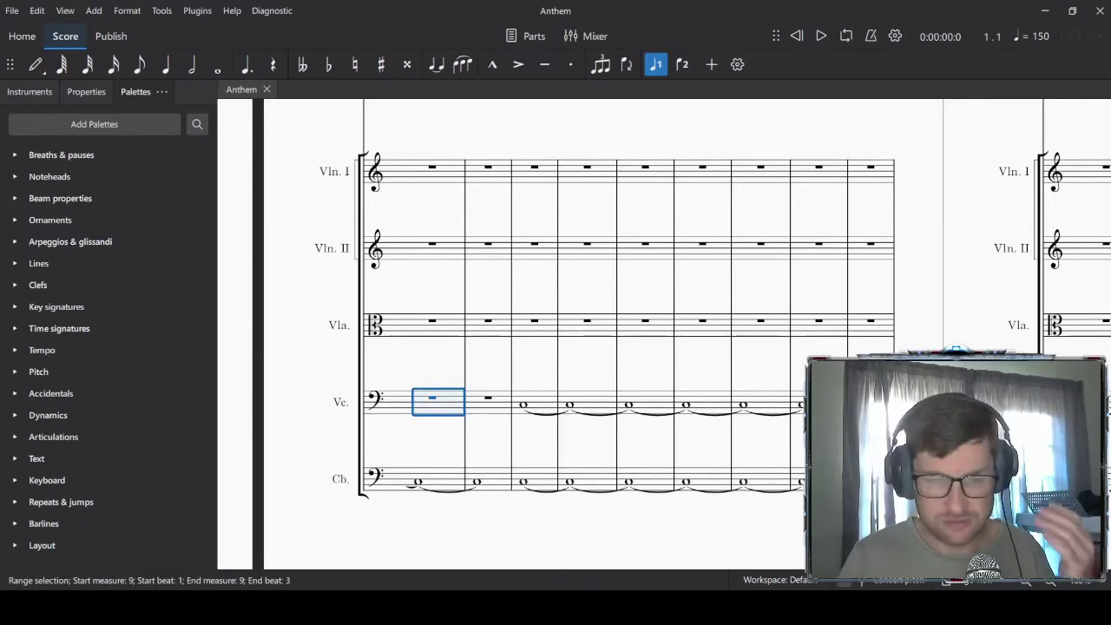
Play the Anthem from cello measure 9, following along to measure 40
key("space")
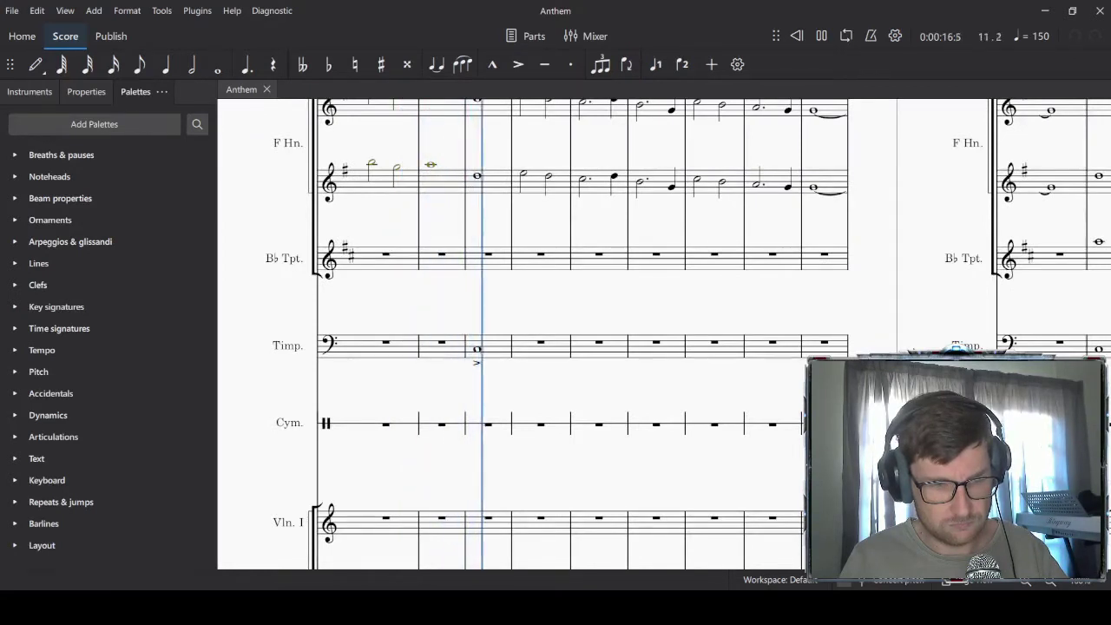
scroll(555, 333, "down", 1)
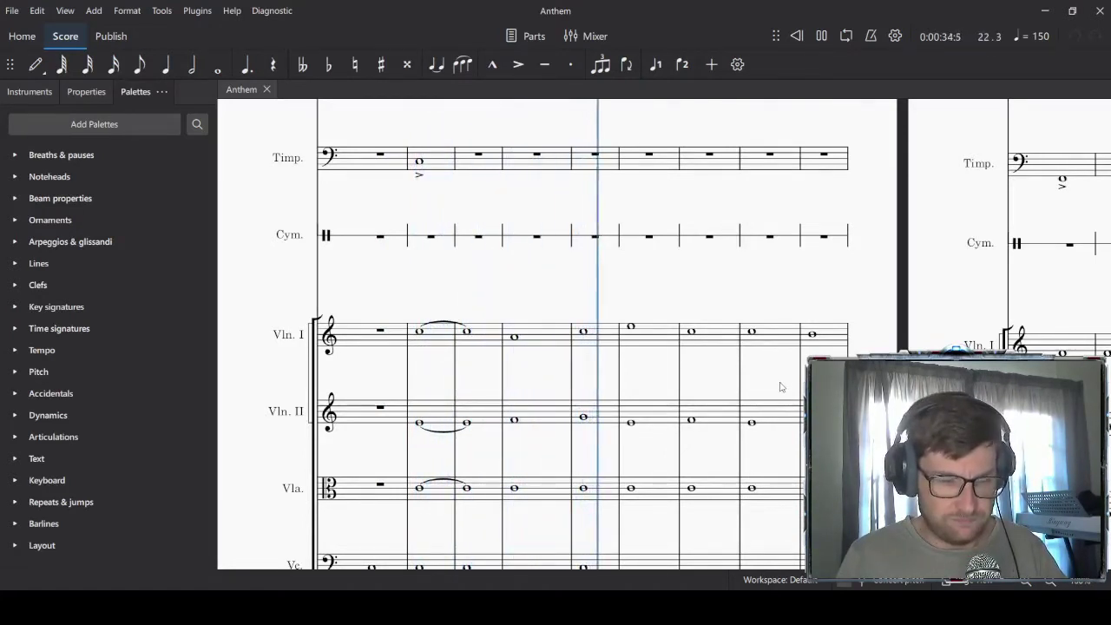
scroll(784, 385, "down", 2)
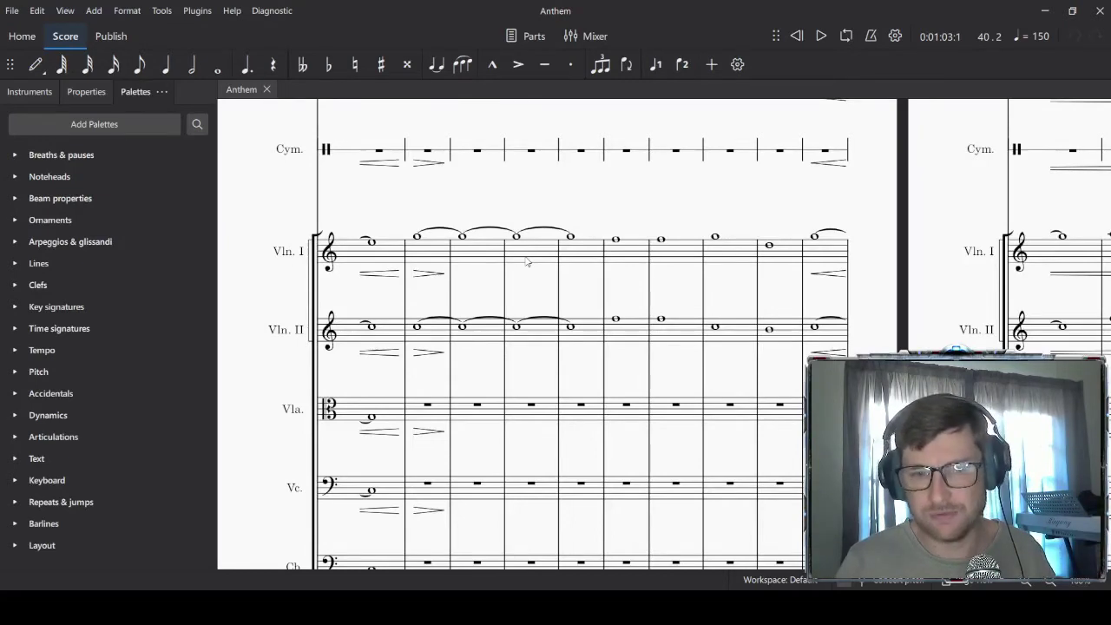
Play the Anthem score starting from Violin II measure 65
scroll(1038, 272, "right", 15)
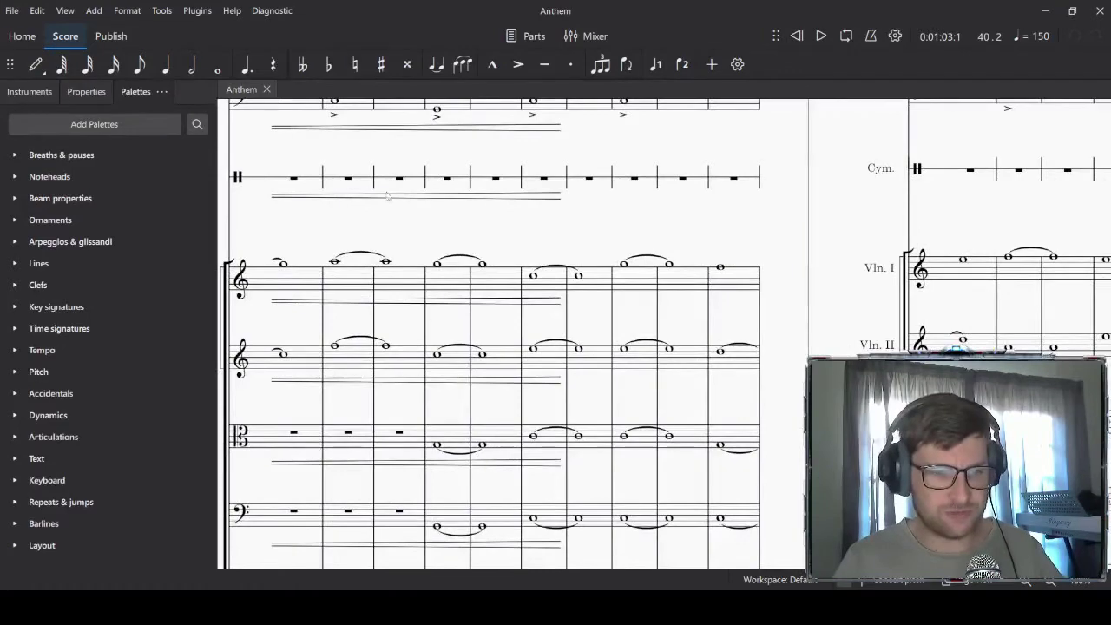
scroll(388, 196, "right", 10)
left_click_drag(706, 367, 482, 285)
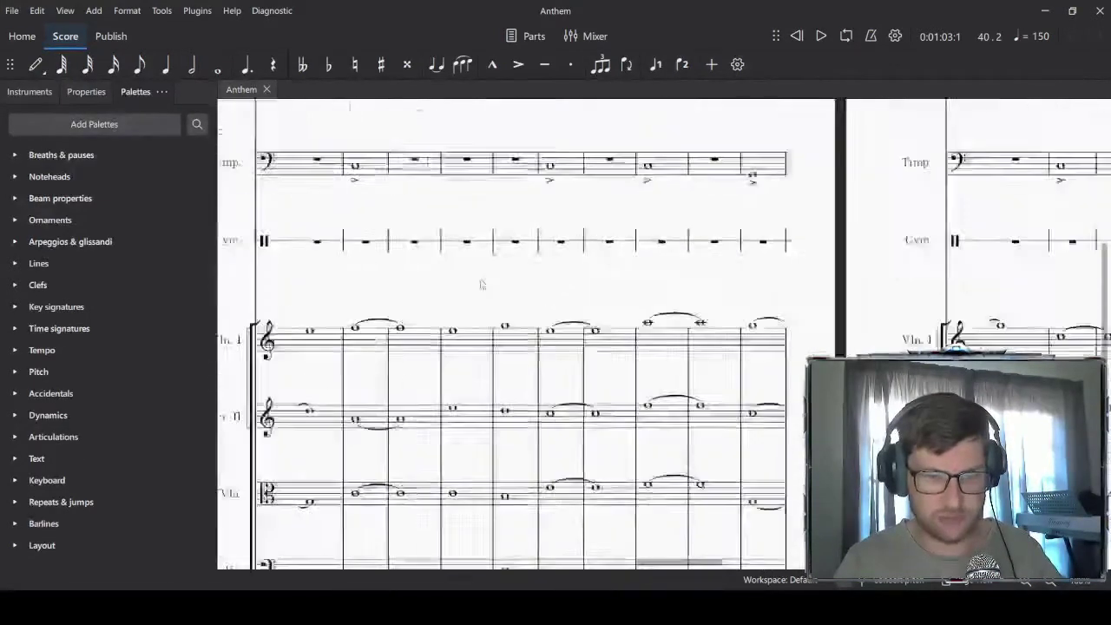
scroll(481, 285, "right", 5)
scroll(844, 235, "right", 5)
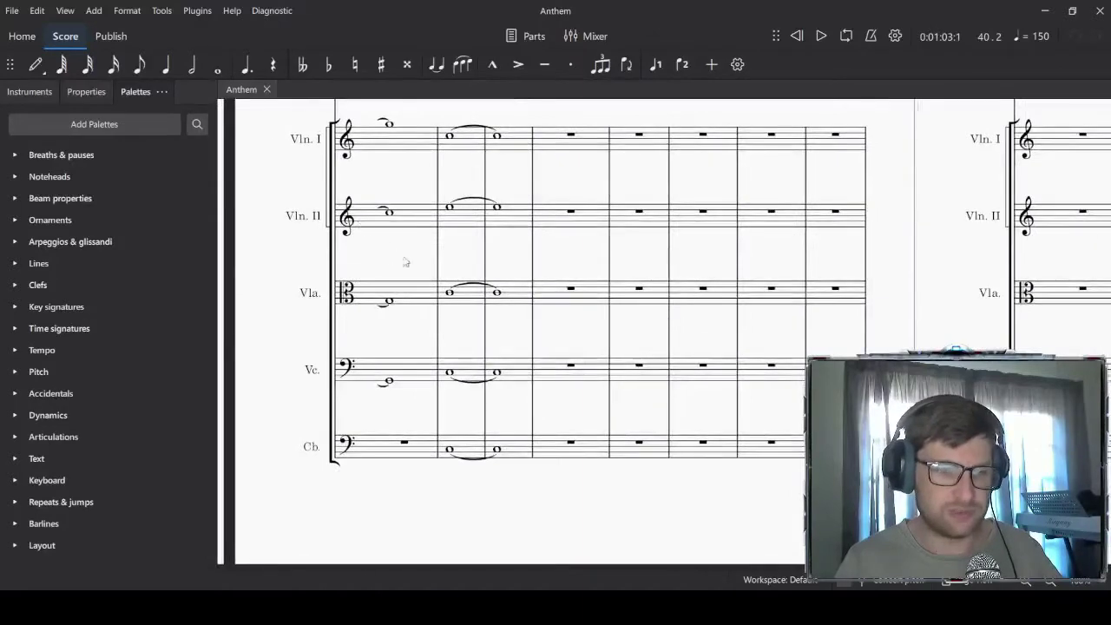
scroll(420, 235, "left", 4)
left_click(392, 215)
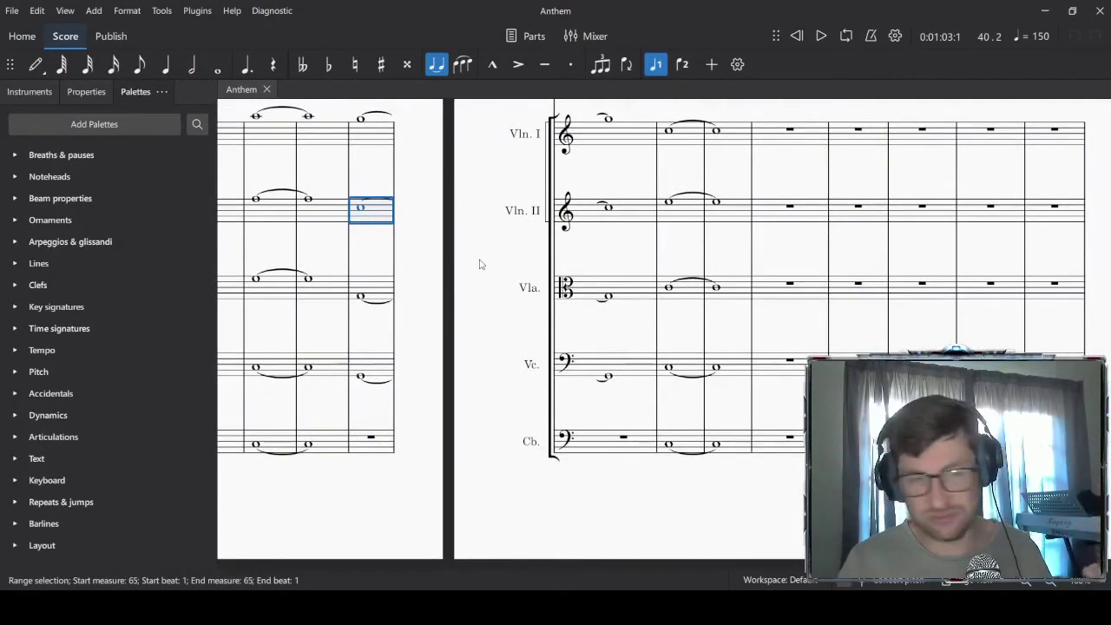
key("space")
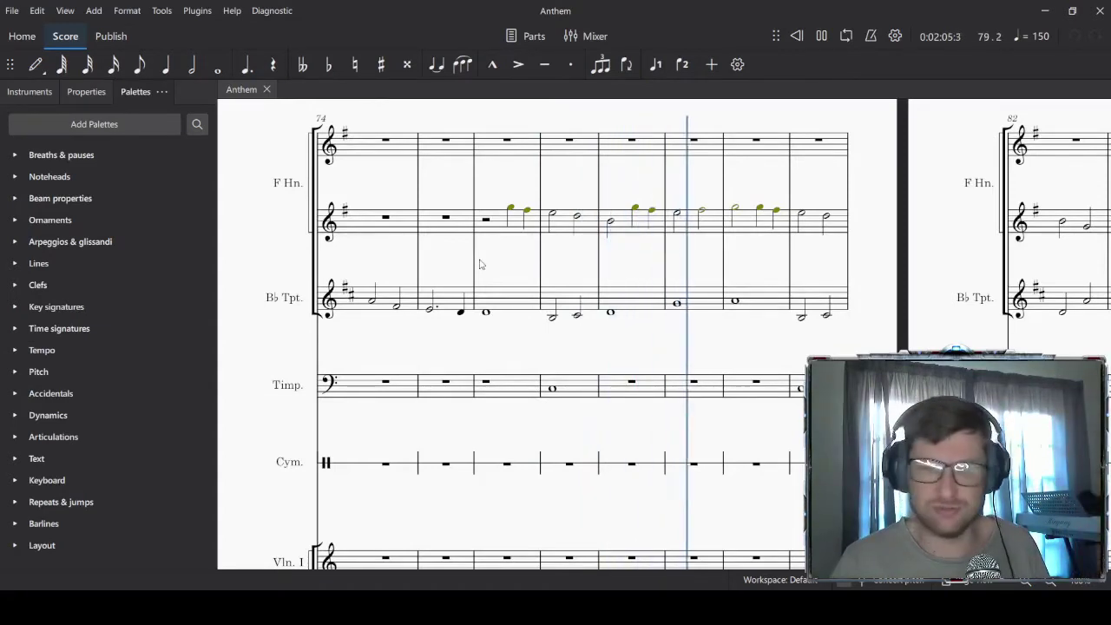
scroll(482, 263, "down", 5)
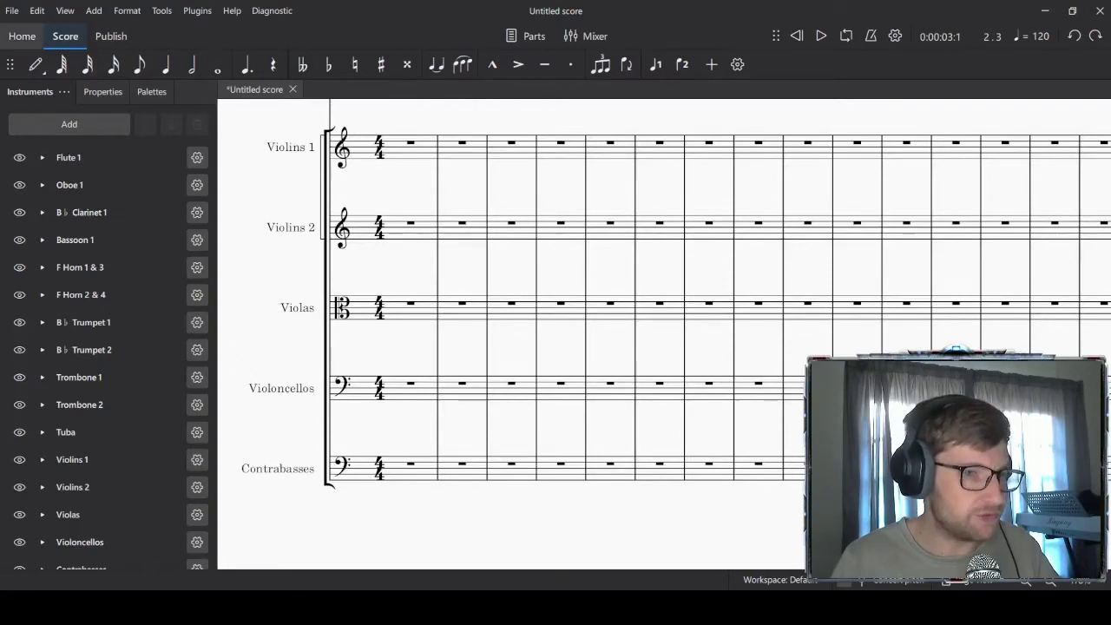
Open the Gear Up score from the Home Scores overview
left_click(20, 36)
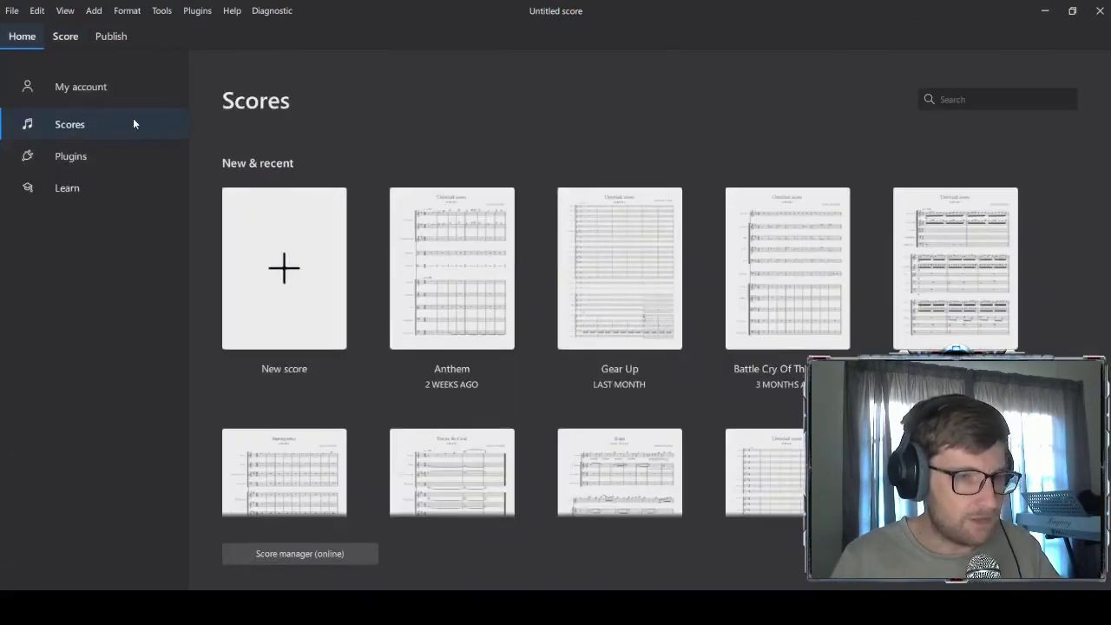
scroll(669, 315, "down", 3)
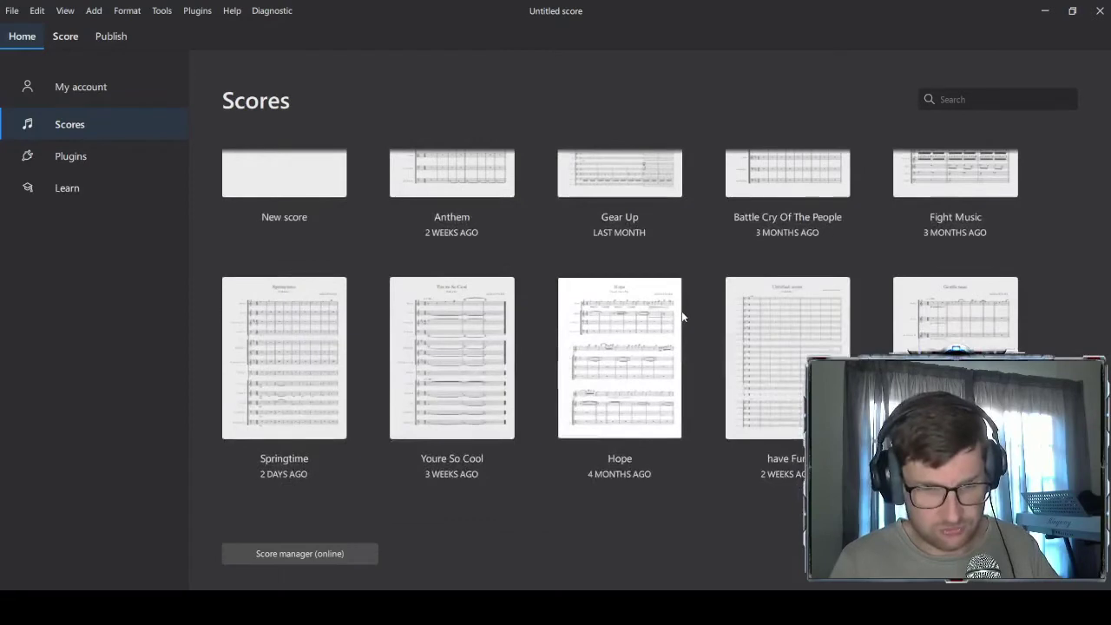
left_click(619, 173)
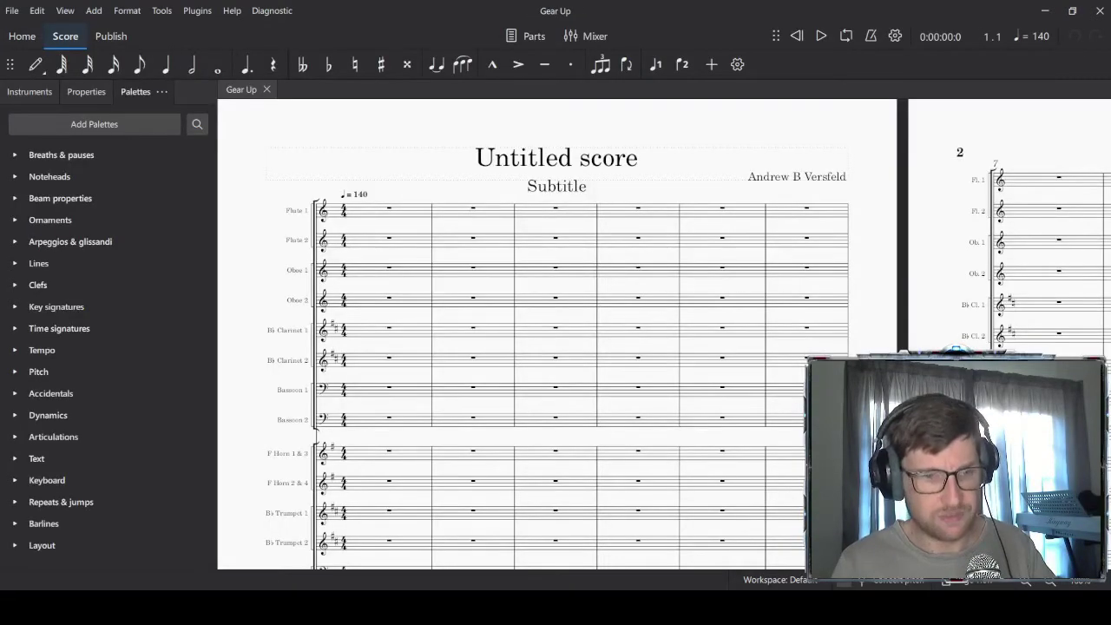
Look over Gear Up's first page and select Violins 2 measure 1
scroll(610, 348, "down", 10)
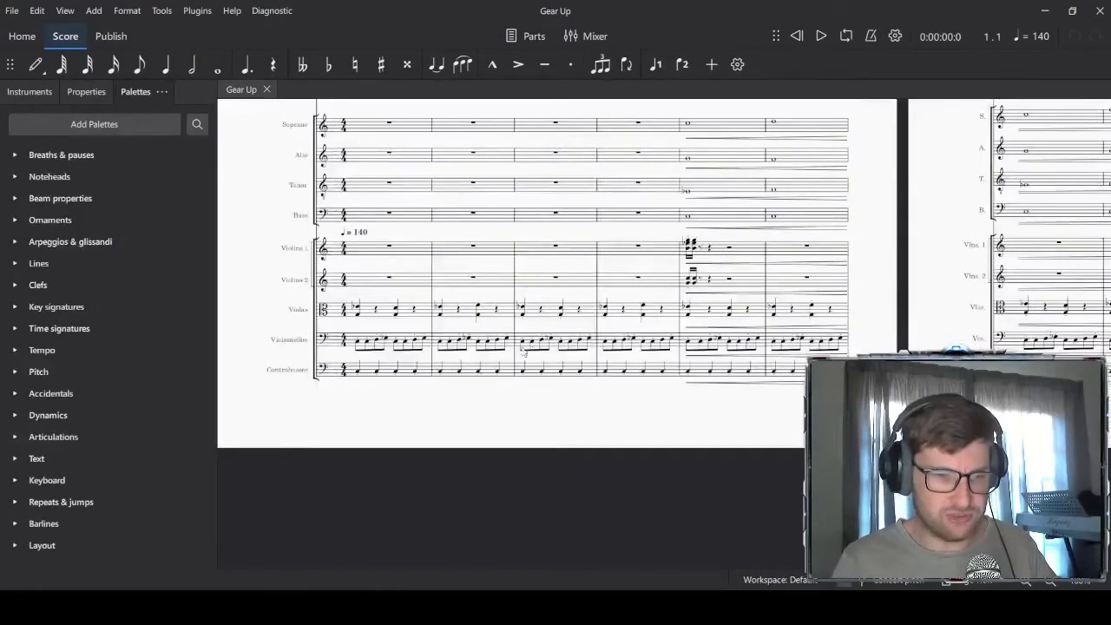
scroll(441, 342, "up", 5)
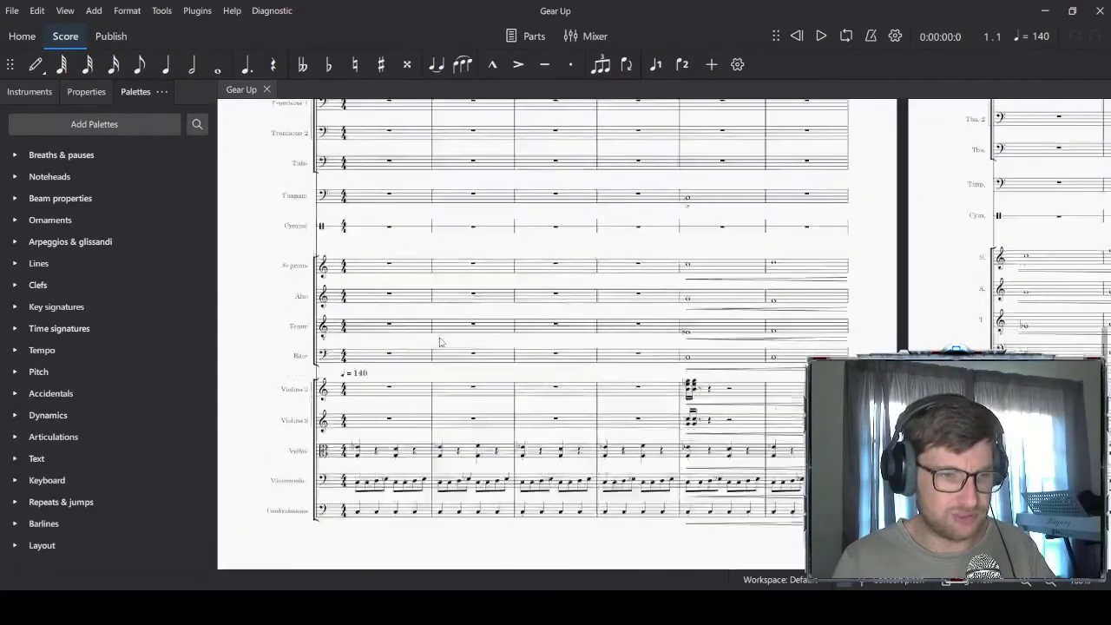
scroll(465, 305, "down", 5)
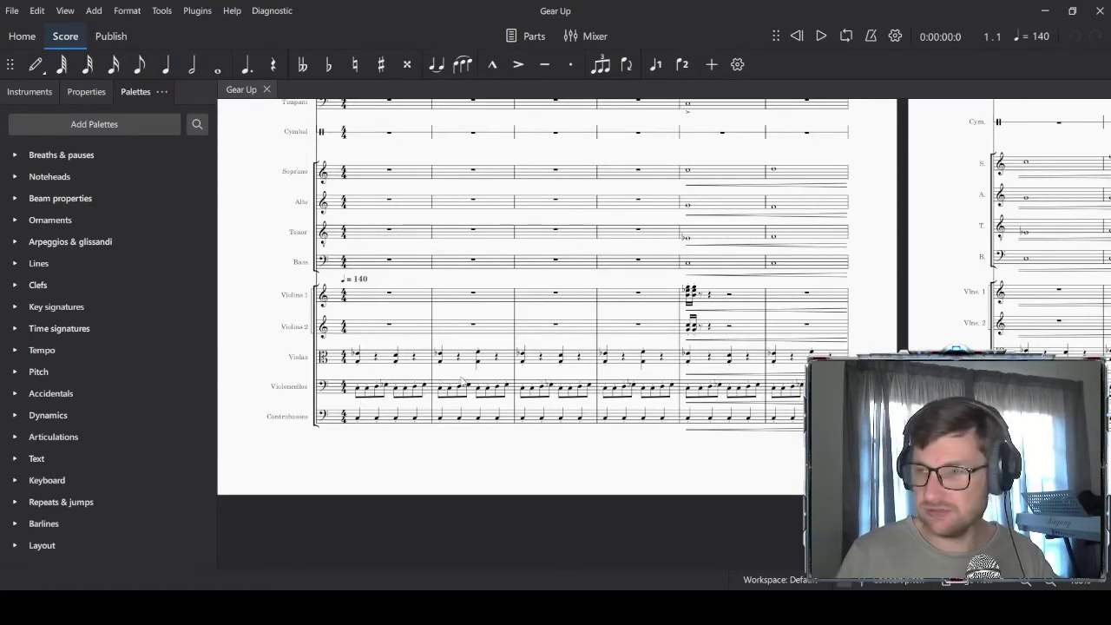
left_click(373, 334)
Play Gear Up from Violins 2 measure 1, stopping around measure 11
key("space")
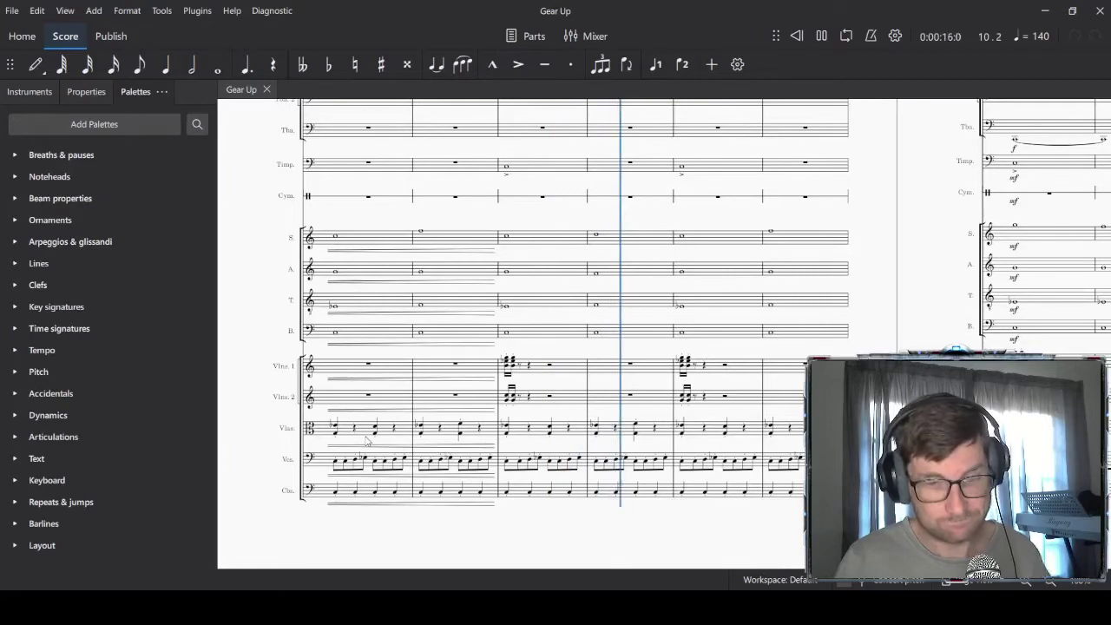
key("space")
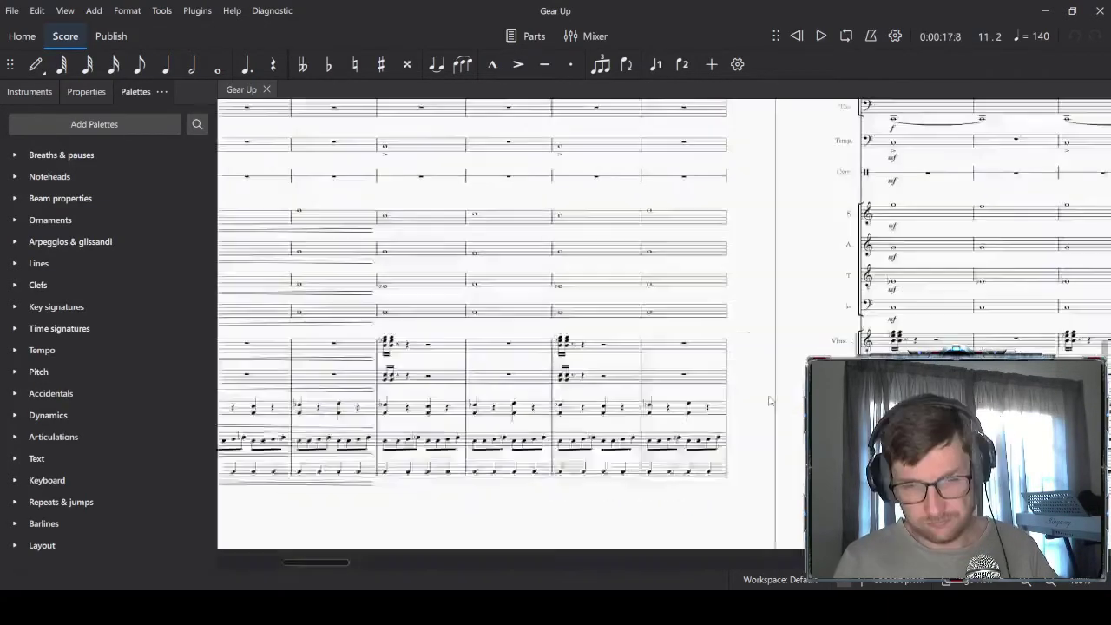
scroll(937, 305, "up", 2)
scroll(556, 303, "right", 5)
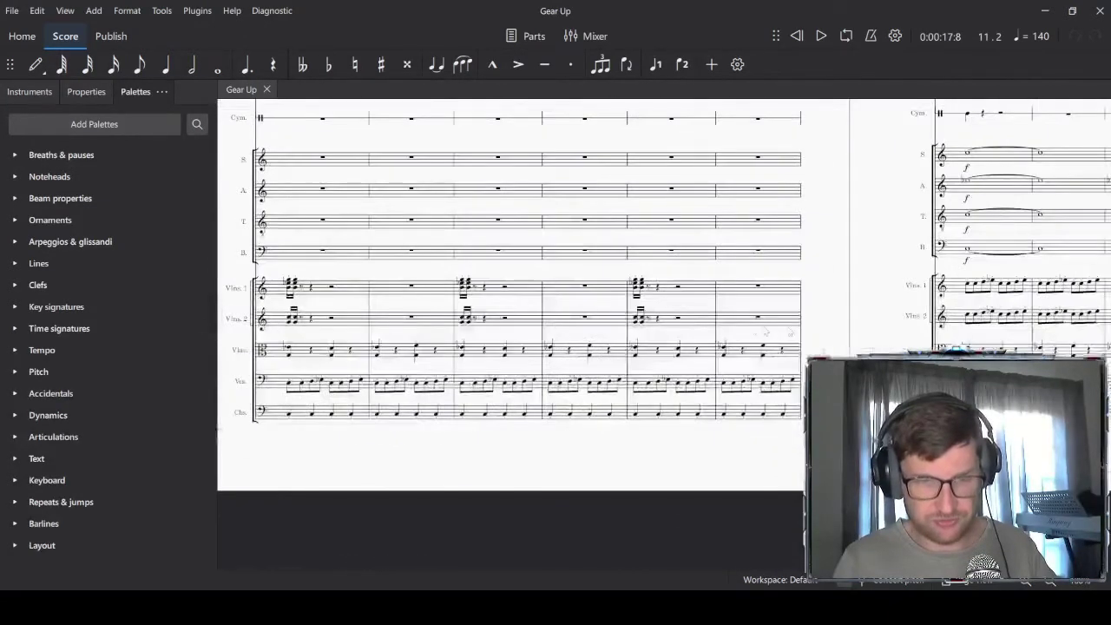
scroll(898, 345, "right", 5)
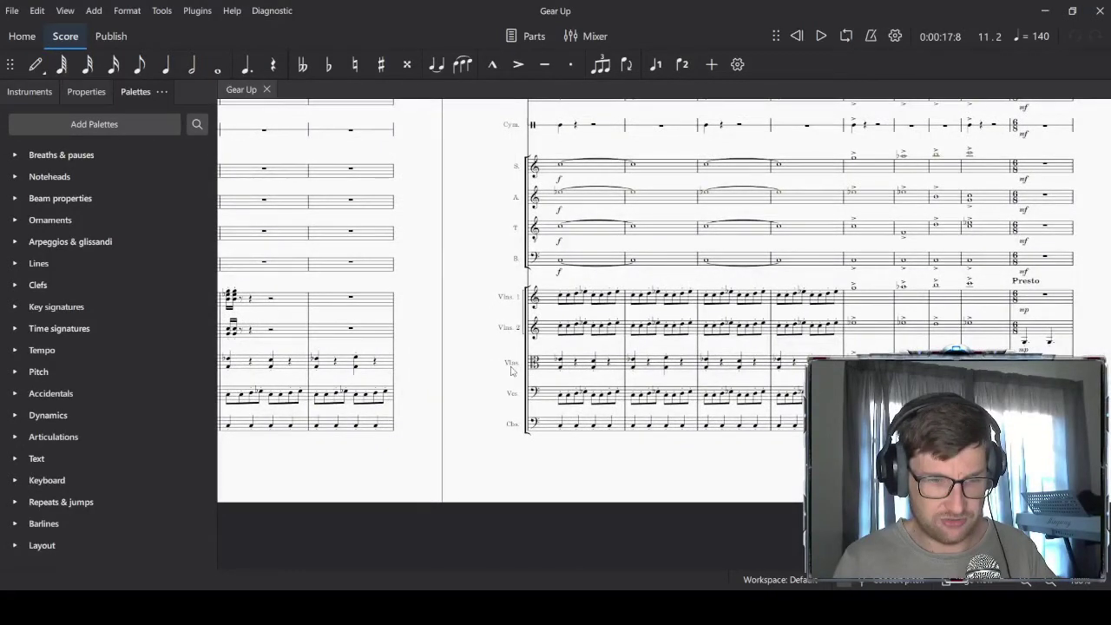
Play Gear Up from viola measure 25, then close it and return to the untitled score
left_click(545, 362)
key("space")
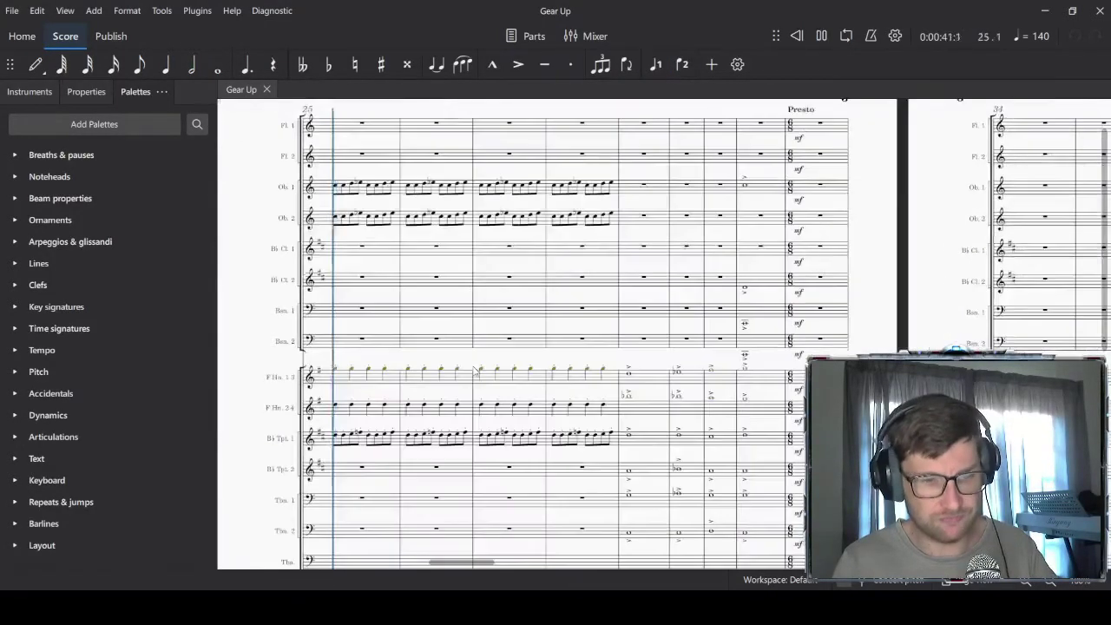
scroll(654, 339, "down", 4)
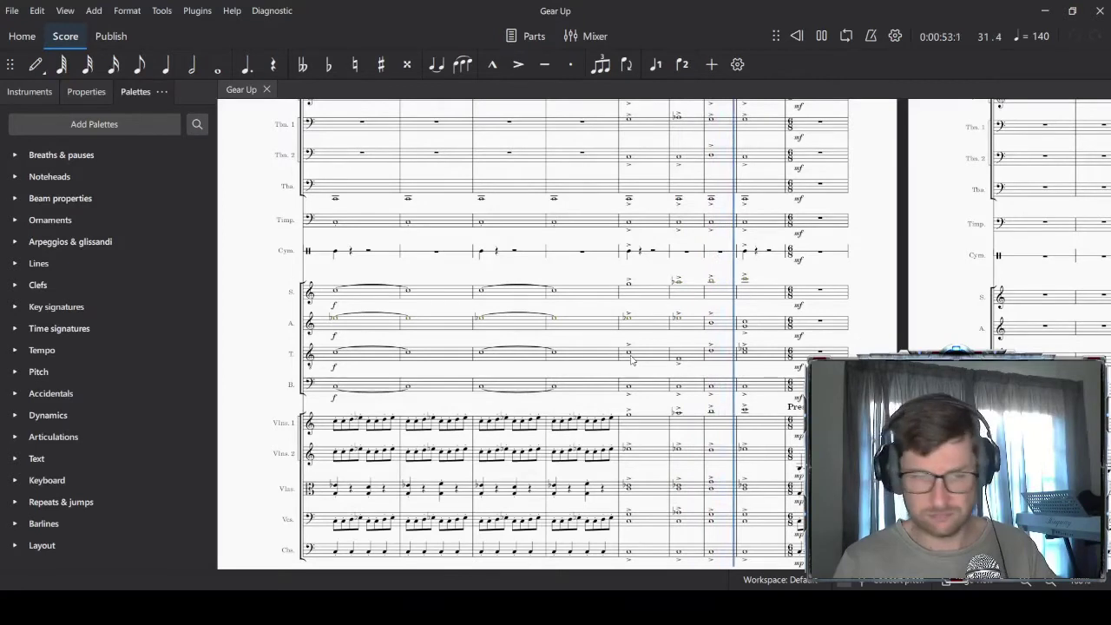
key("space")
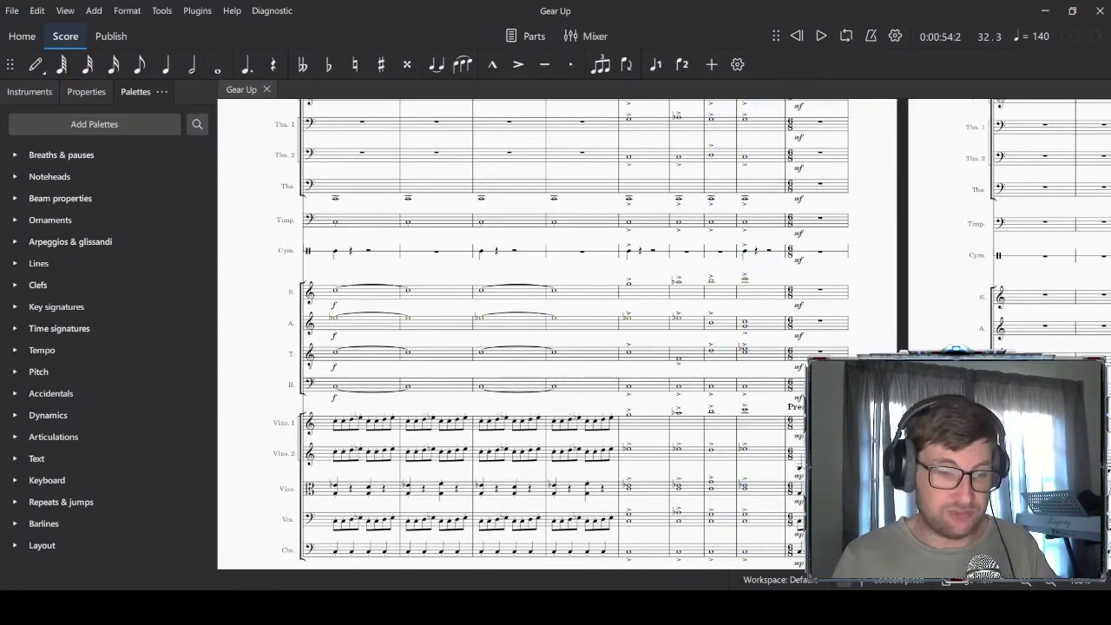
key("ctrl+w")
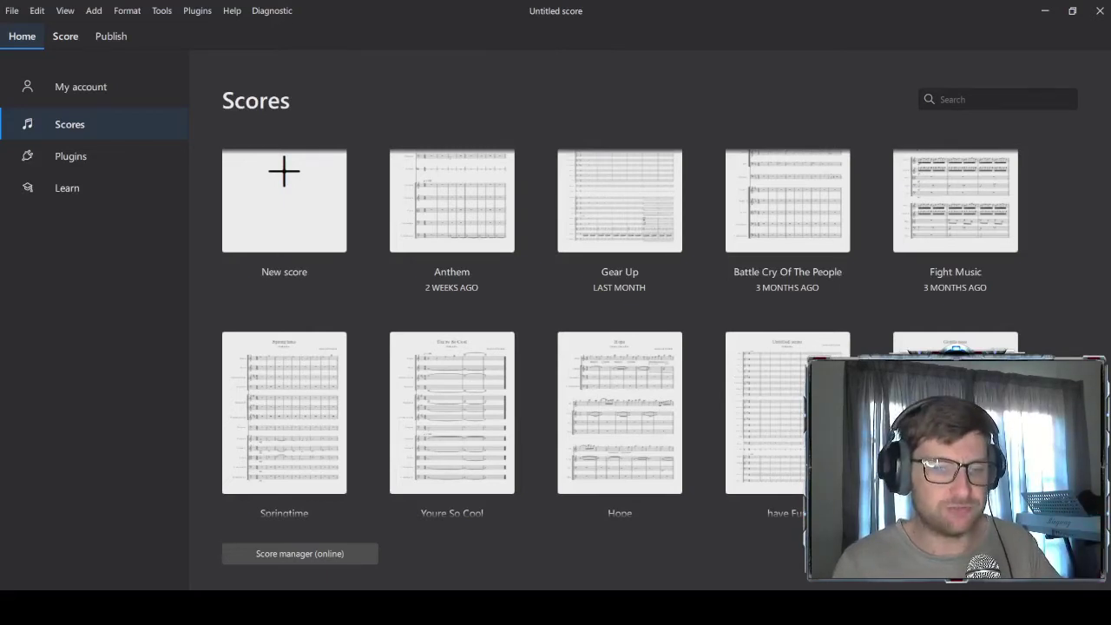
left_click(74, 36)
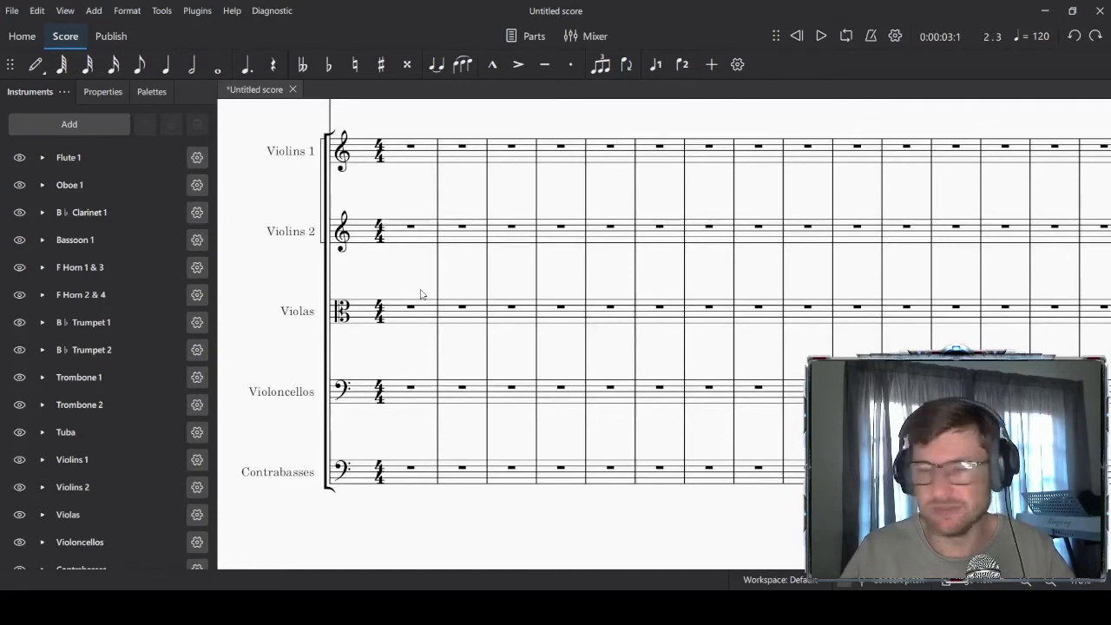
Enter measure-1 whole notes: C3 in Contrabasses, G3 in Violoncellos, E4 in Violas
left_click(36, 64)
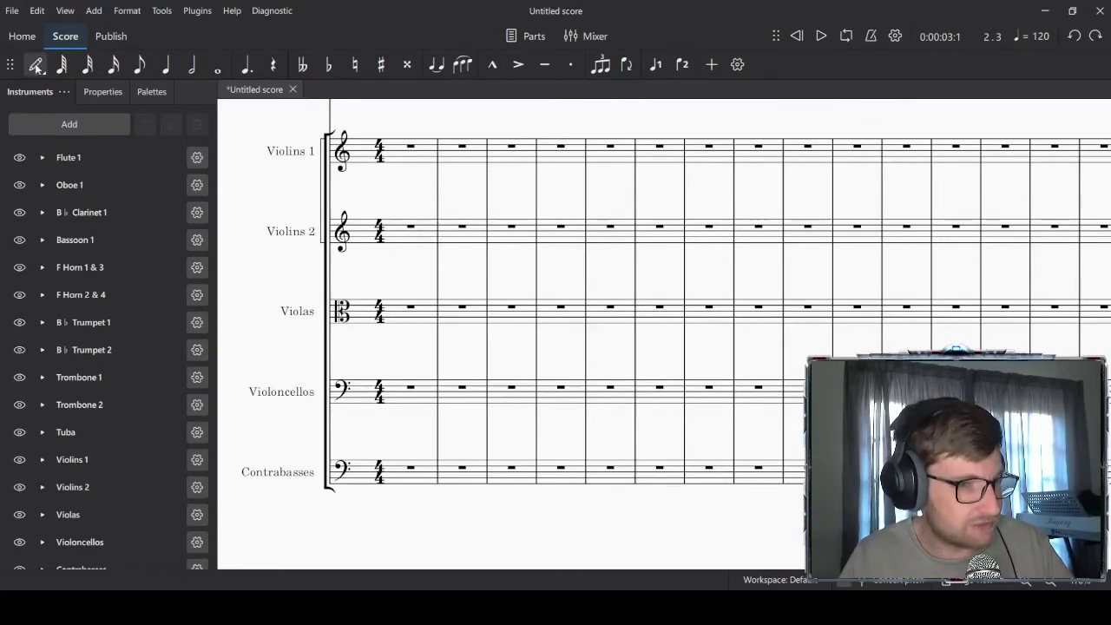
left_click(223, 68)
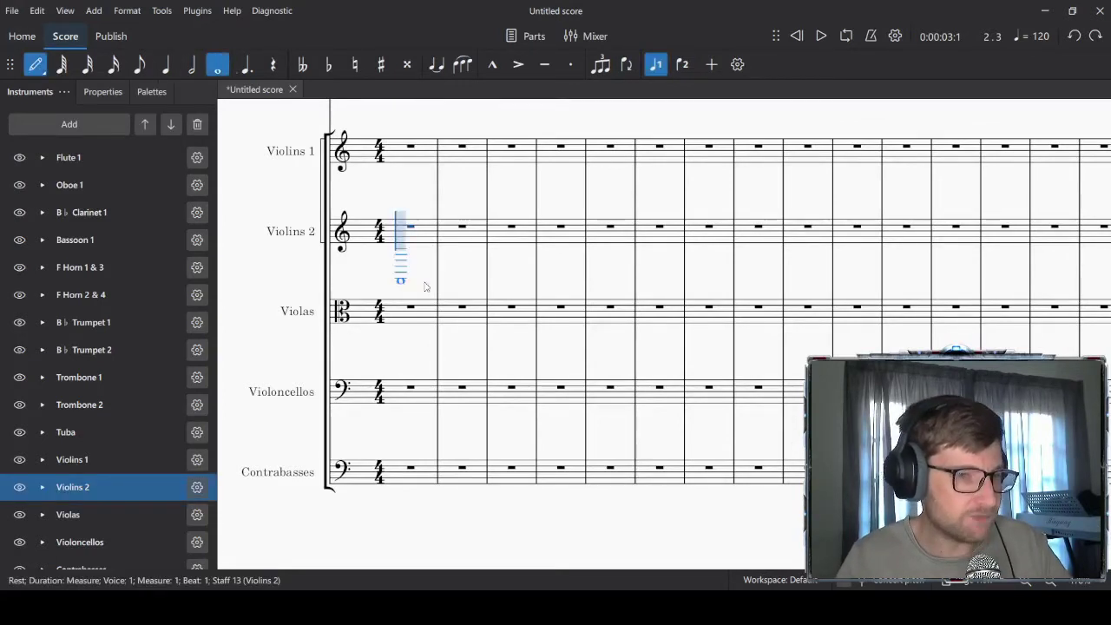
left_click(401, 478)
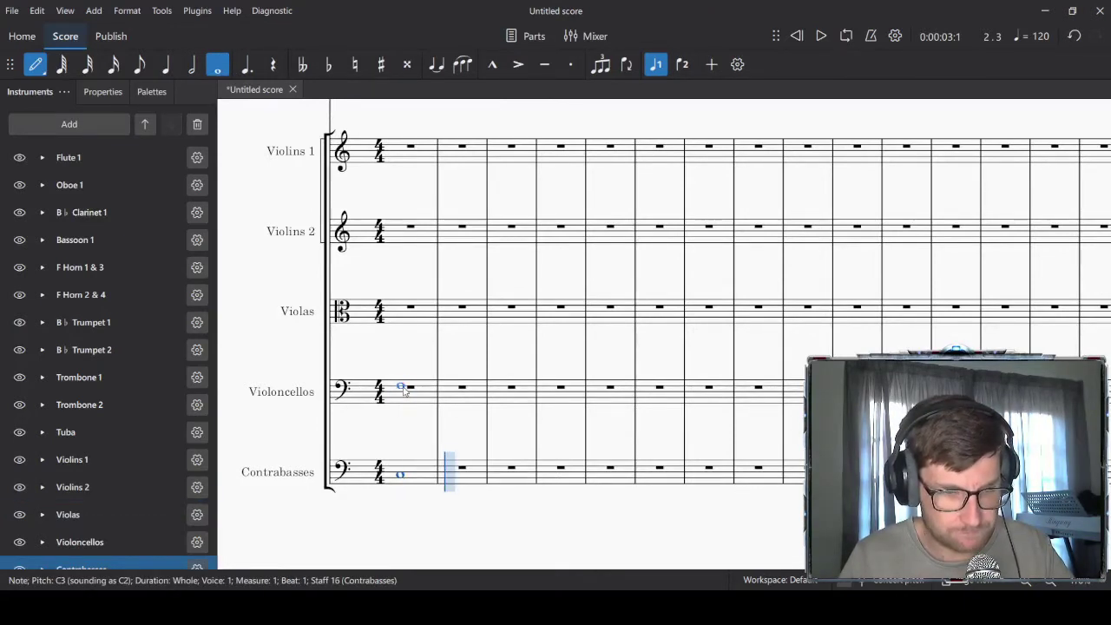
left_click(402, 387)
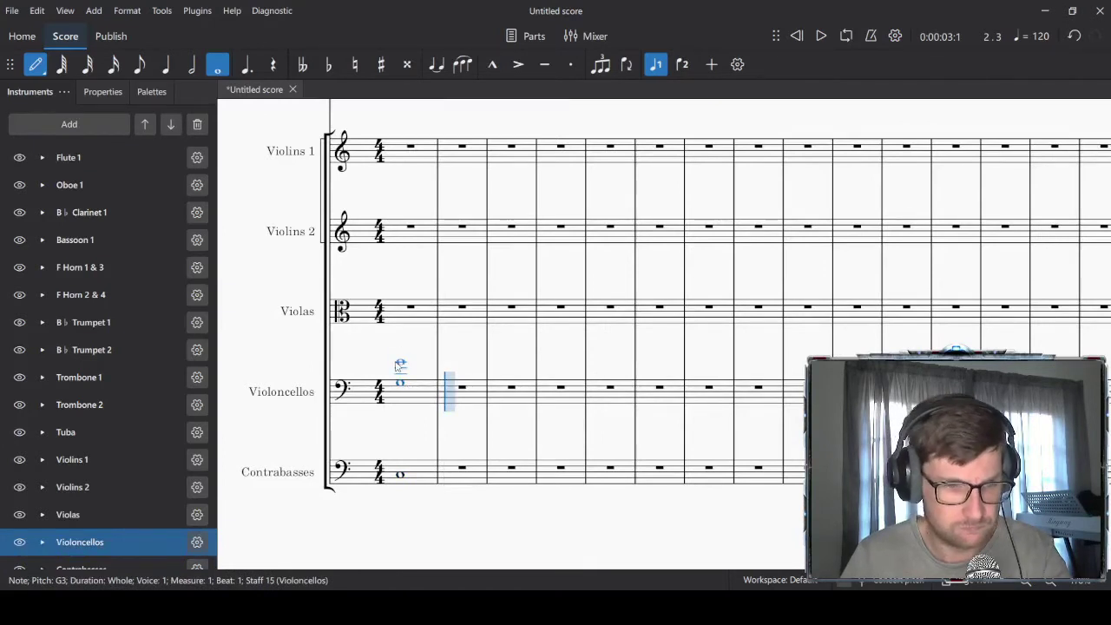
left_click(406, 310)
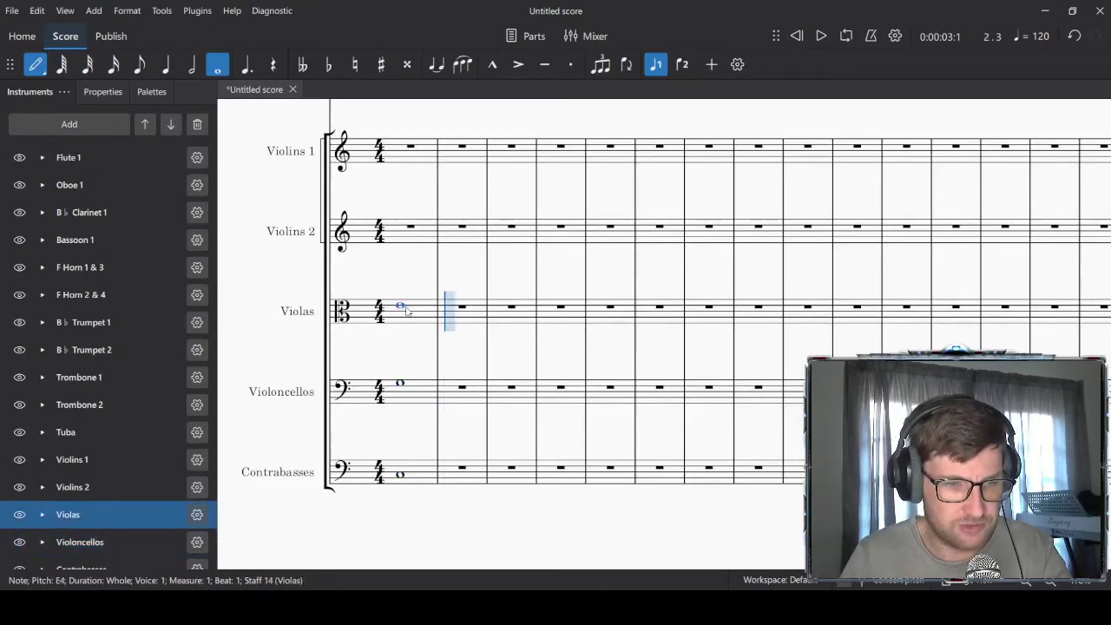
left_click(35, 66)
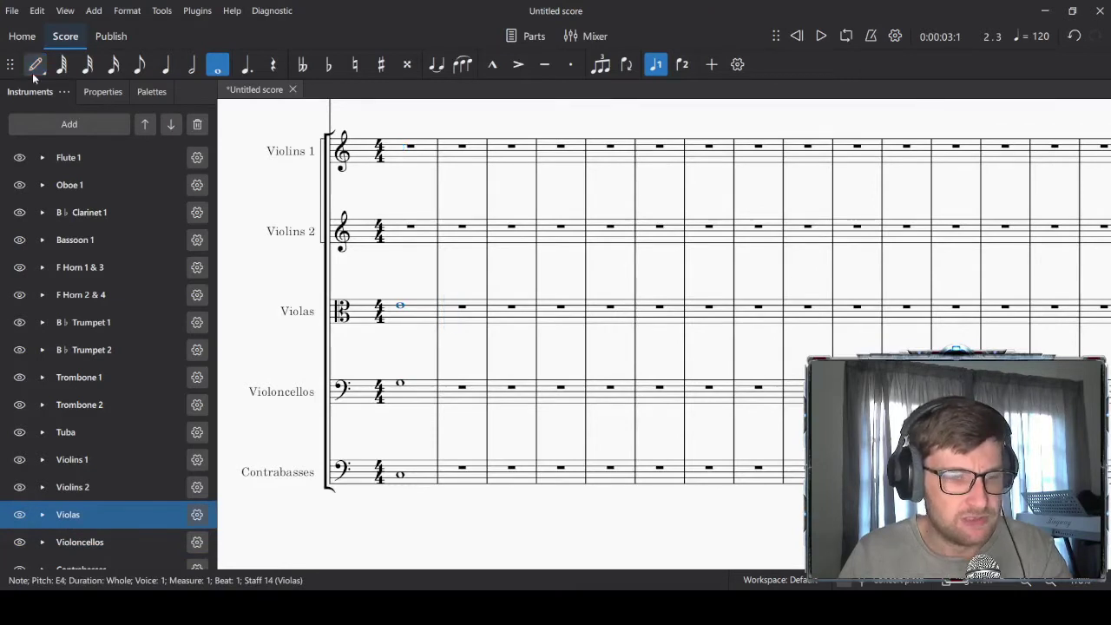
left_click(419, 315)
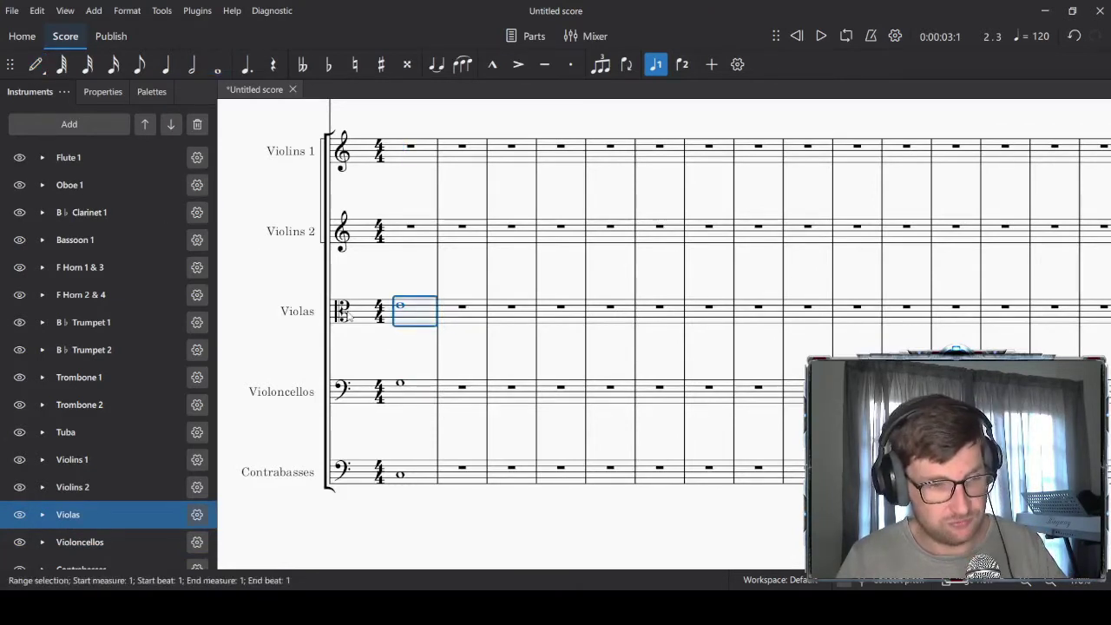
key("Escape")
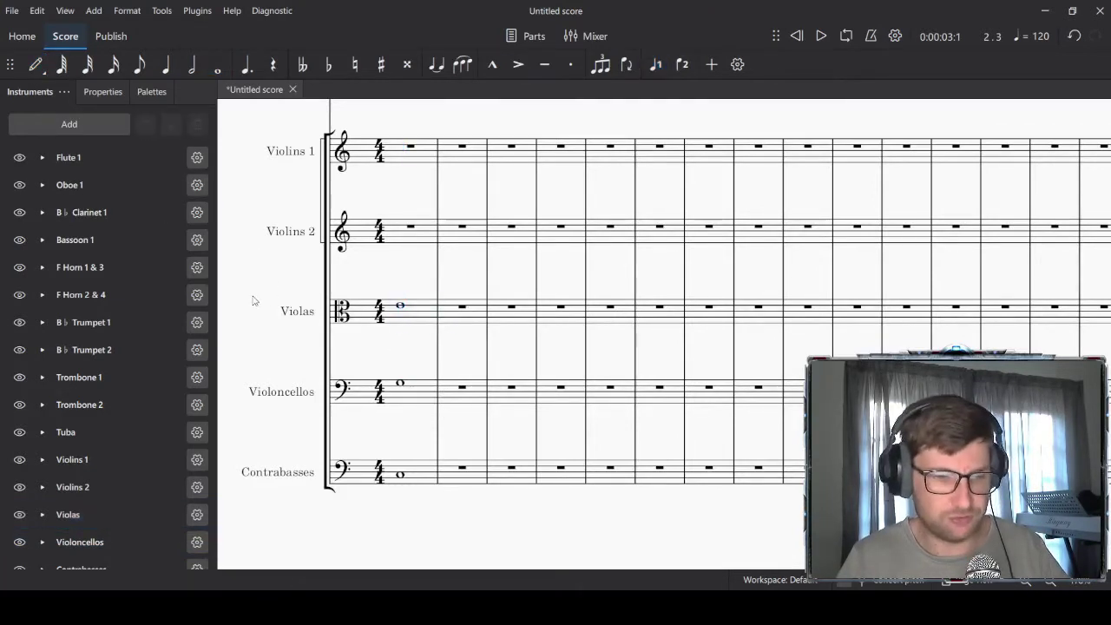
key("space")
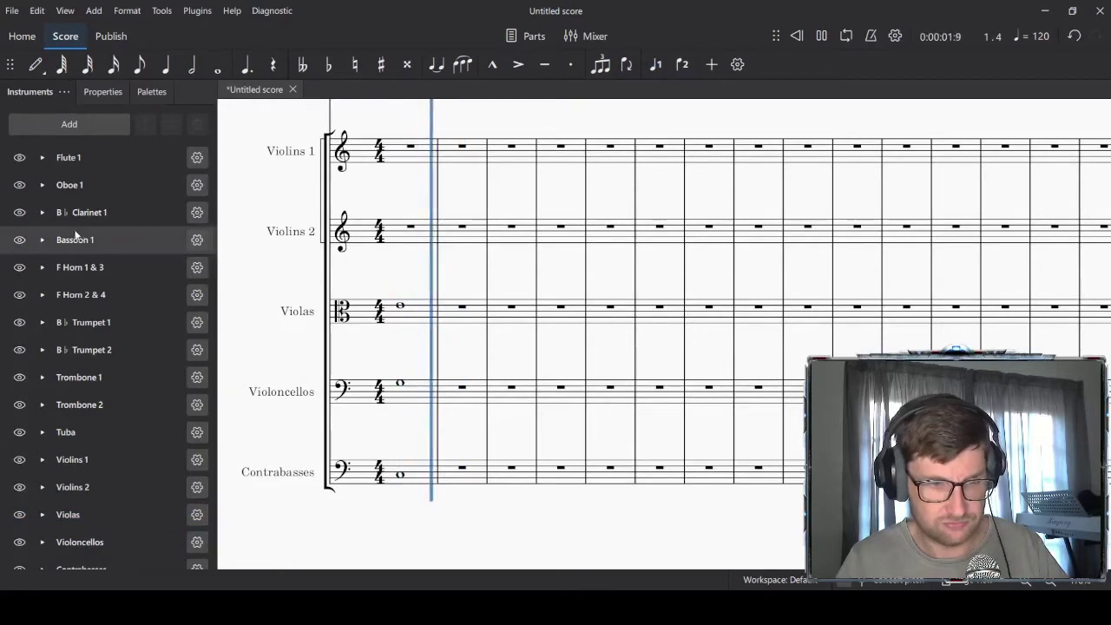
key("space")
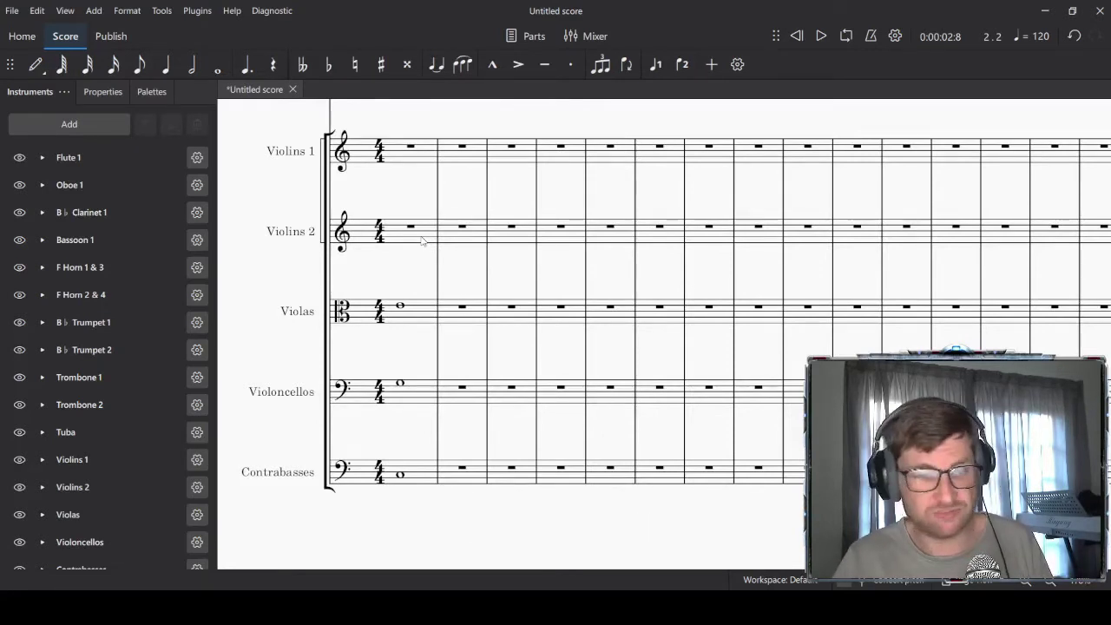
scroll(422, 240, "up", 1)
Add measure-1 whole notes C5 in Violins 2 and E5 in Violins 1
scroll(623, 355, "up", 2)
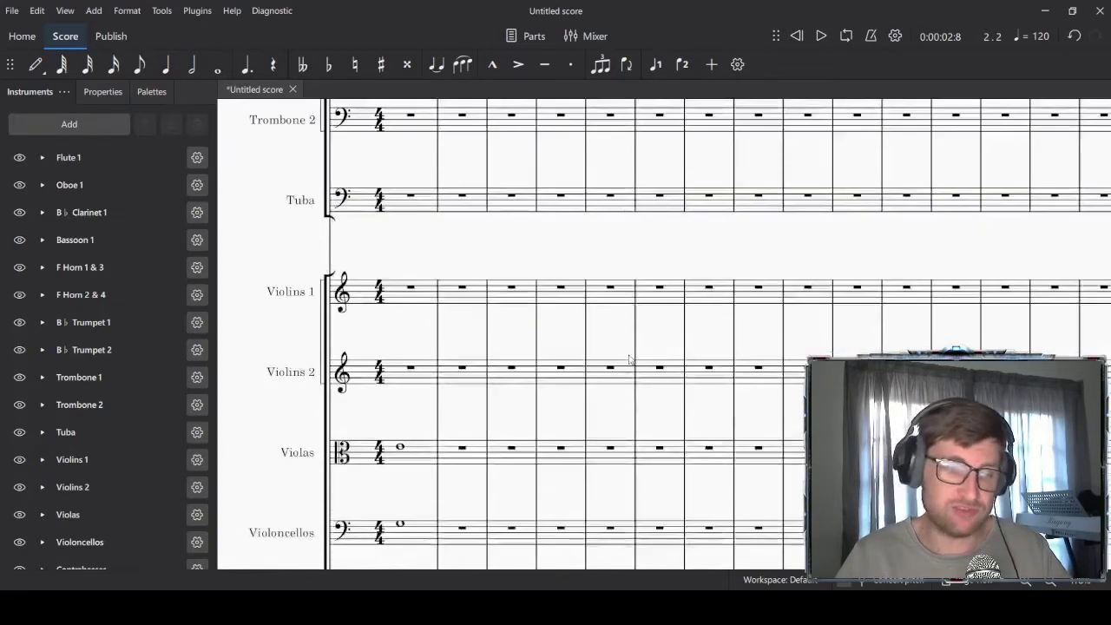
scroll(558, 253, "up", 1)
scroll(668, 336, "up", 1)
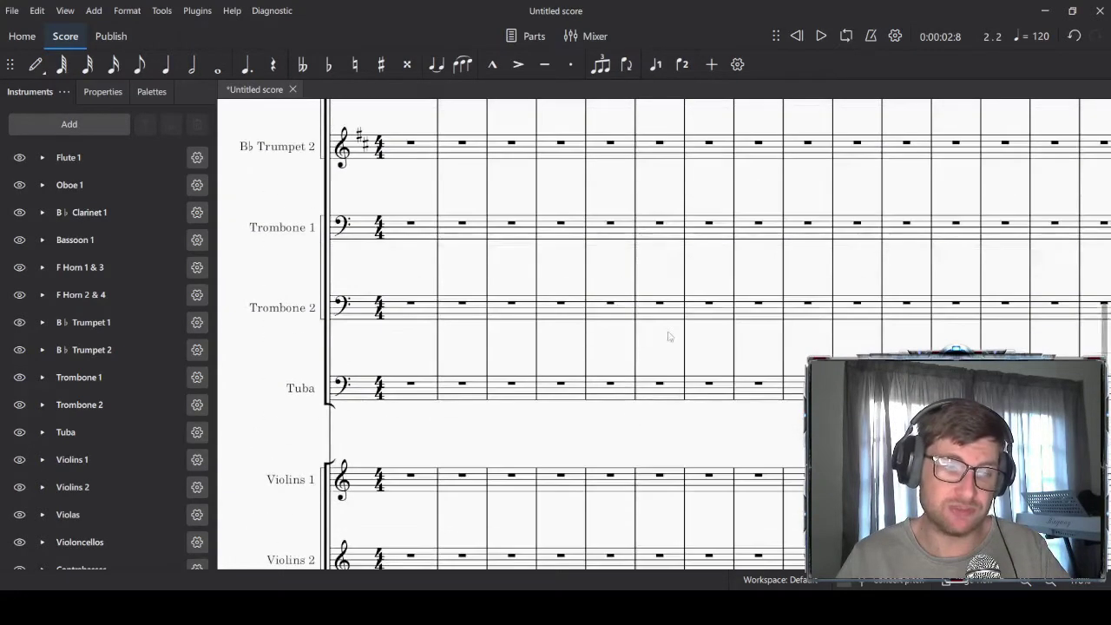
scroll(570, 286, "up", 7)
scroll(611, 298, "down", 2)
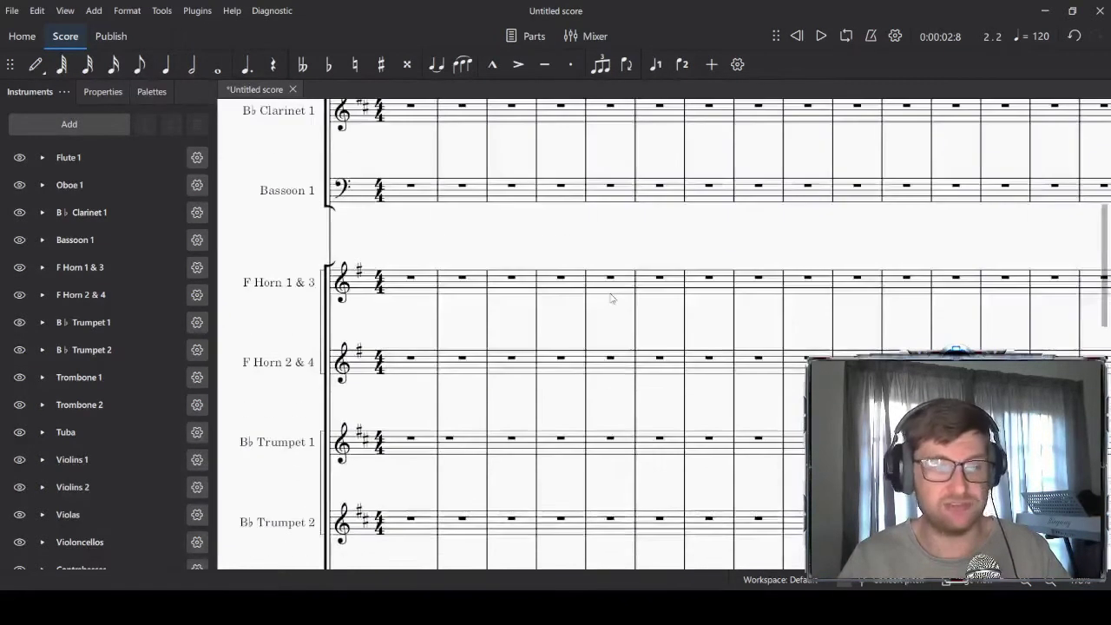
scroll(610, 297, "down", 5)
scroll(455, 269, "down", 2)
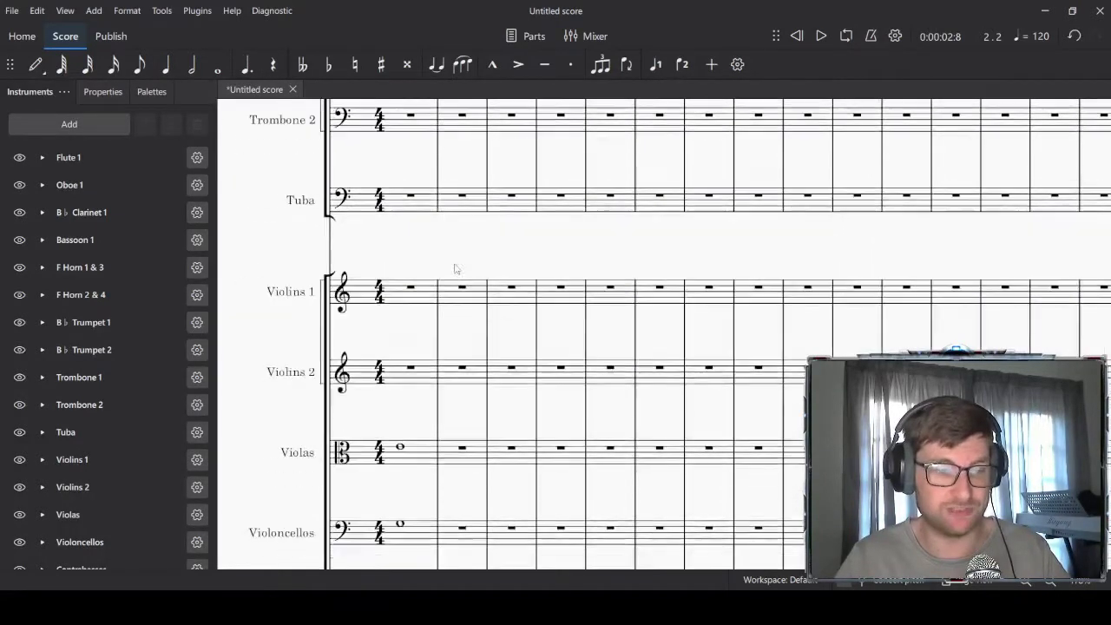
scroll(455, 269, "down", 2)
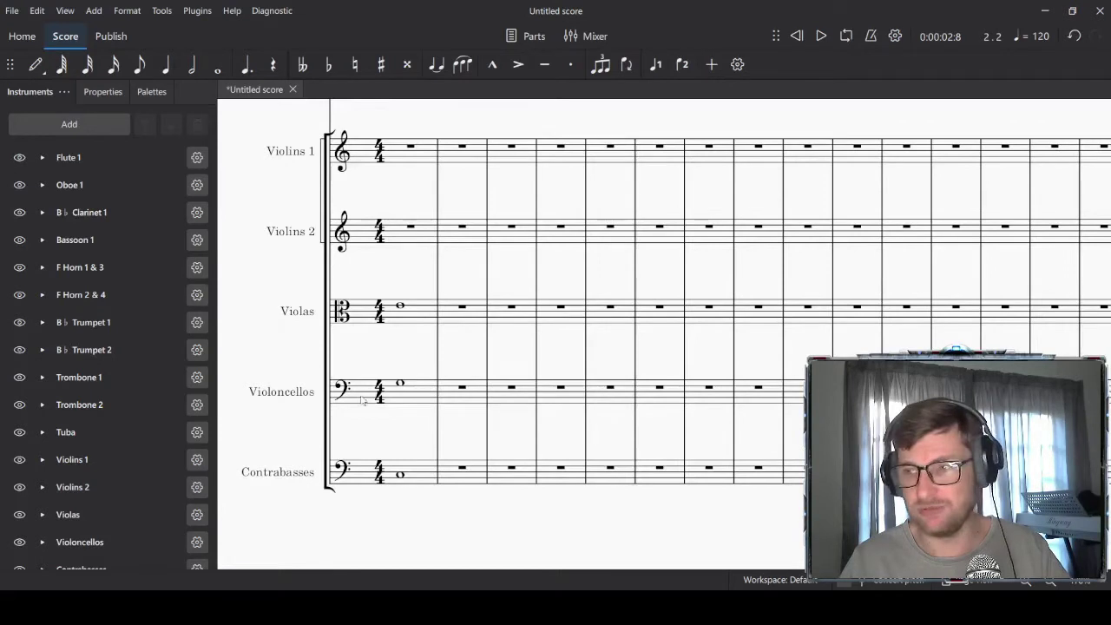
left_click(35, 64)
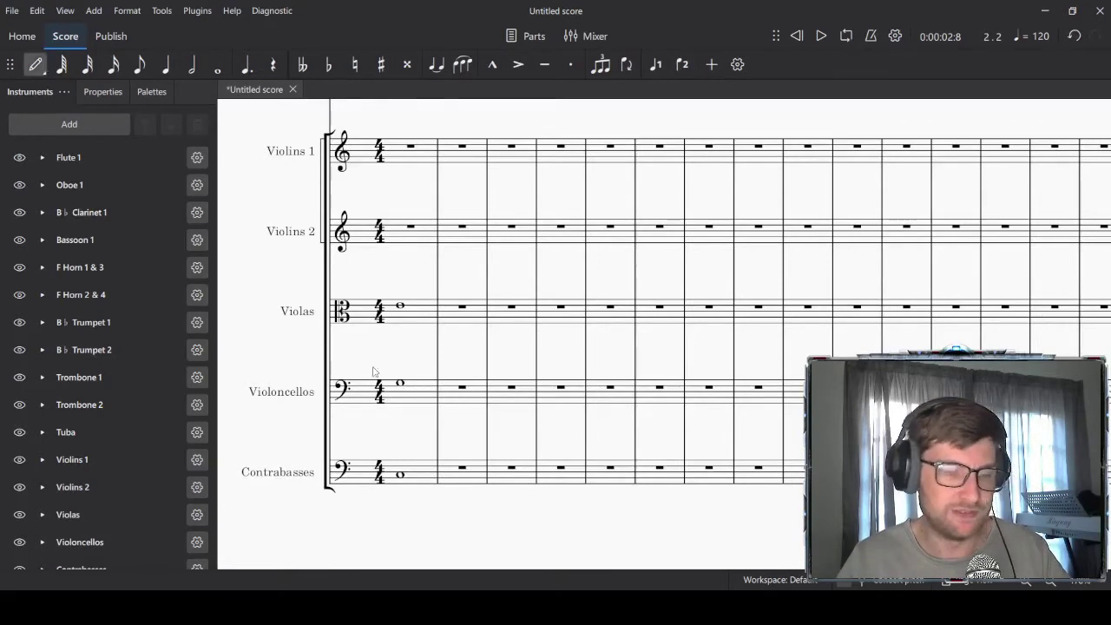
left_click(400, 308)
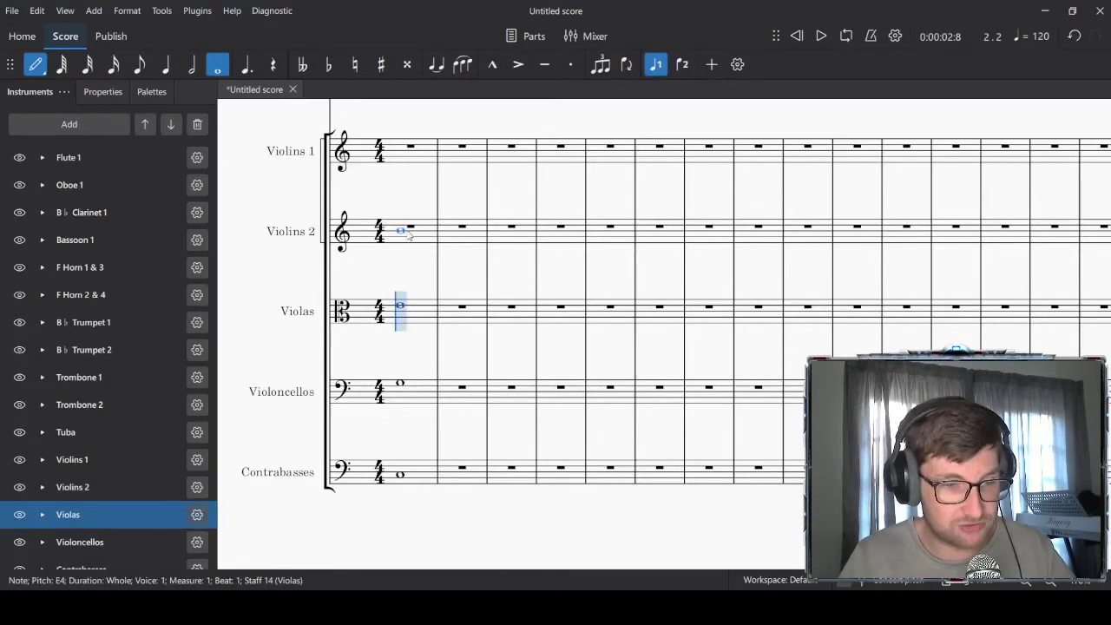
left_click(403, 229)
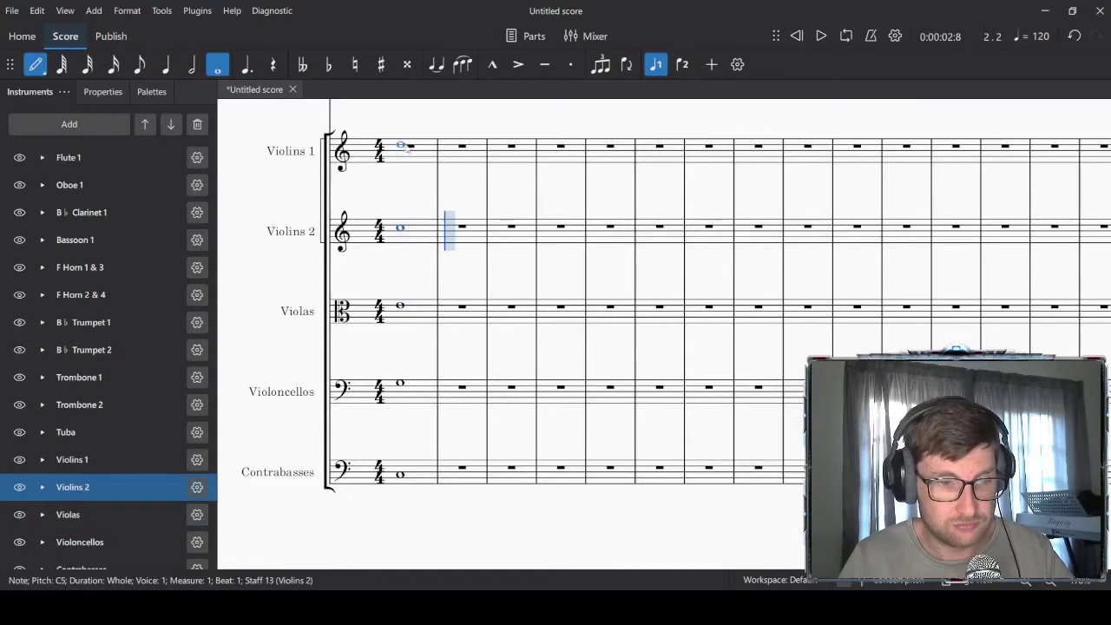
left_click(407, 139)
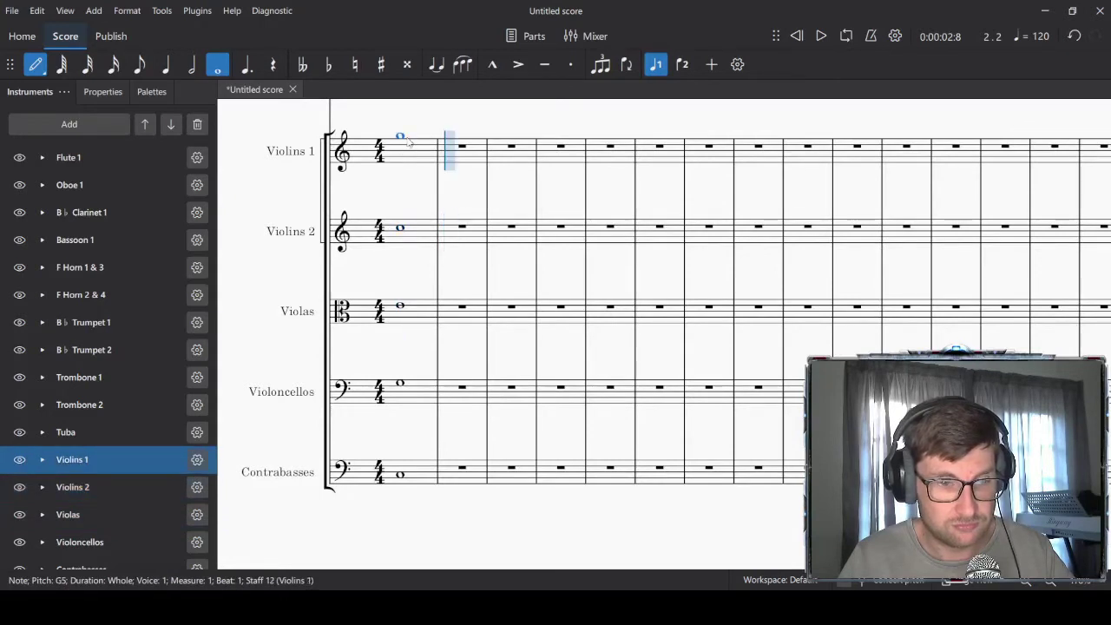
left_click(32, 69)
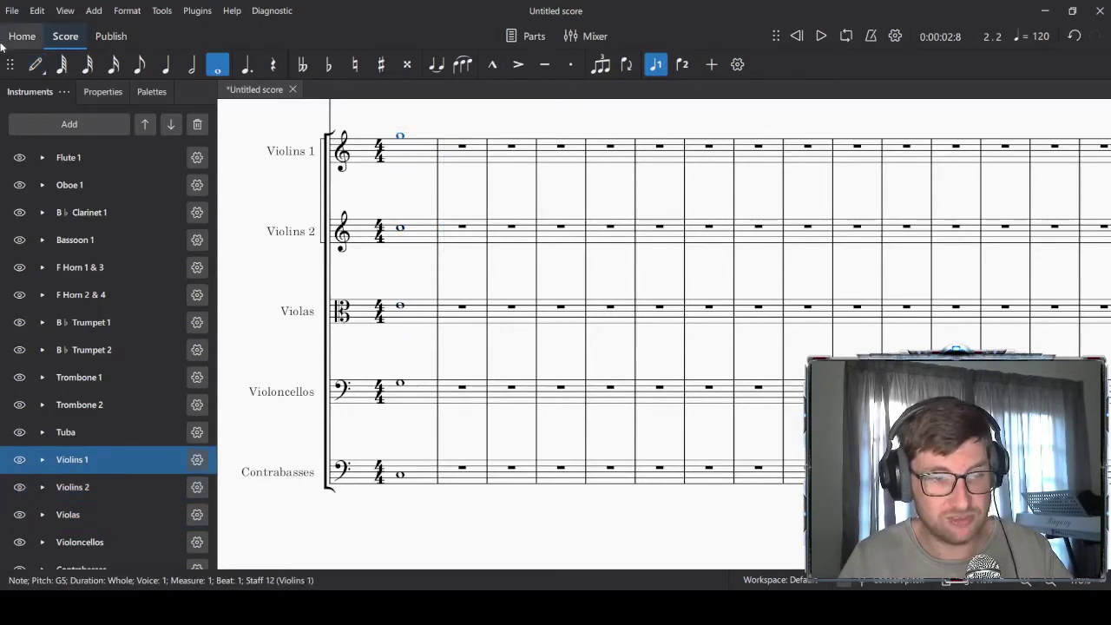
Lower the cello whole note to C3 and play back the string chord
left_click(407, 151)
key("Escape")
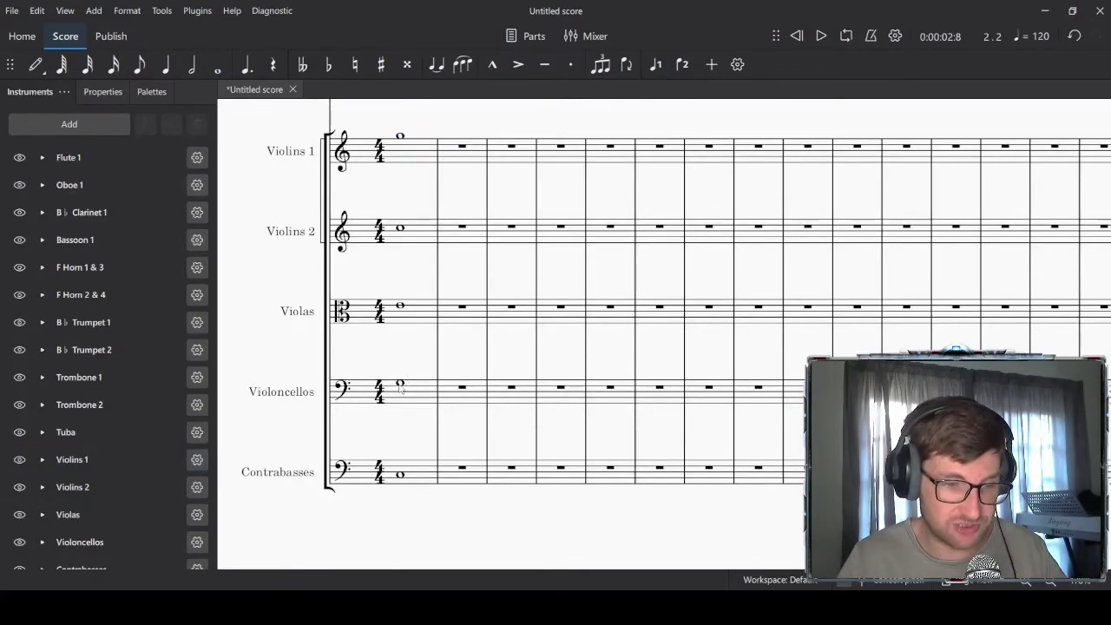
left_click(400, 389)
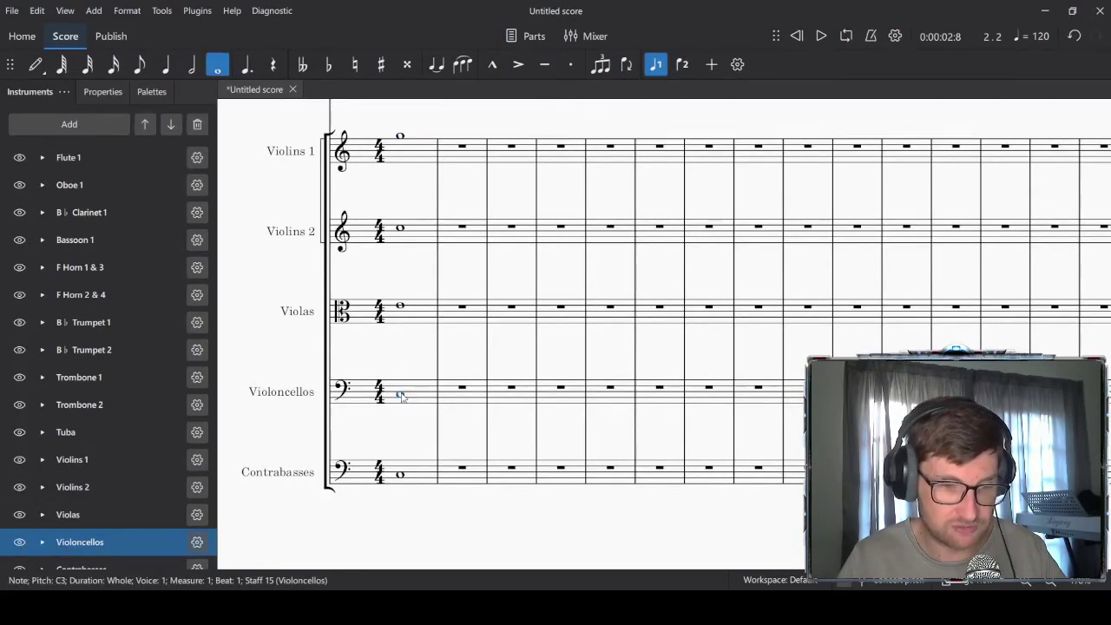
left_click(413, 314)
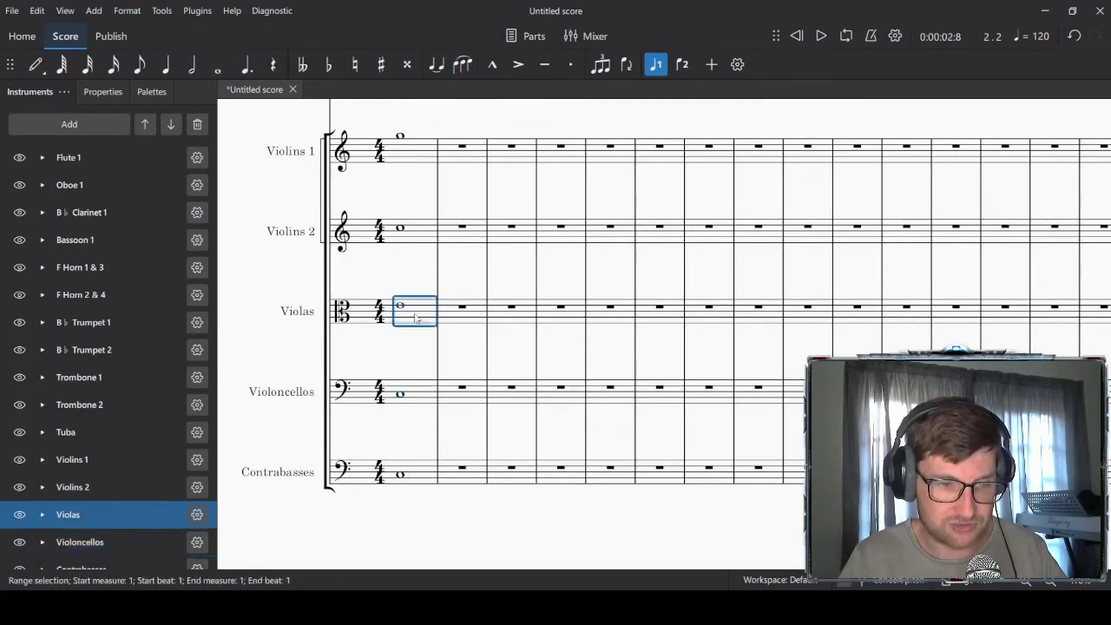
key("space")
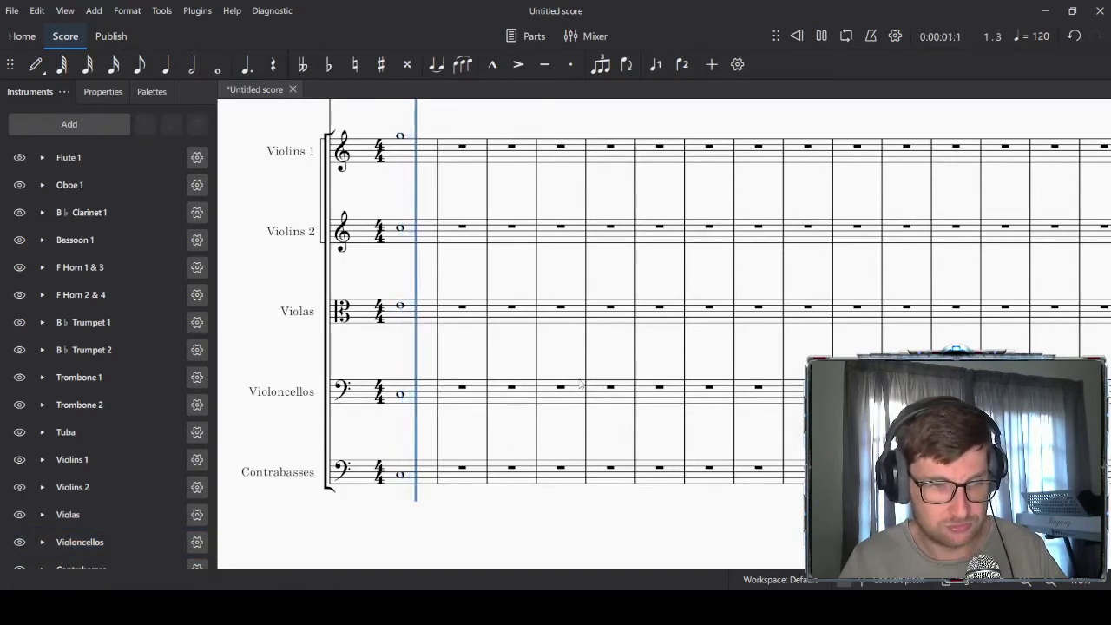
key("space")
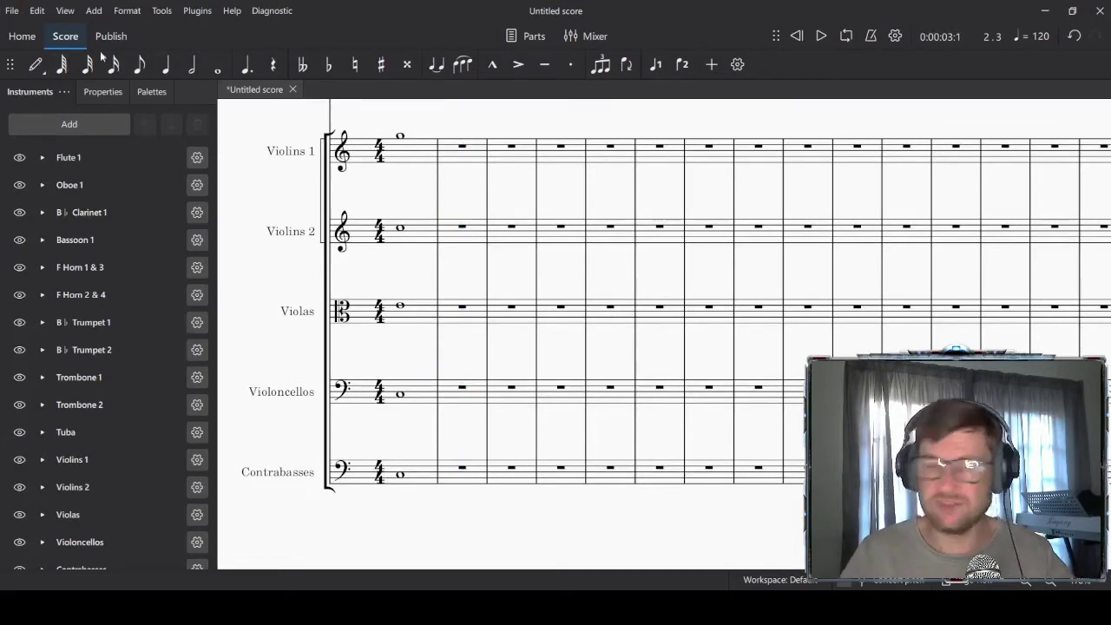
left_click(400, 138)
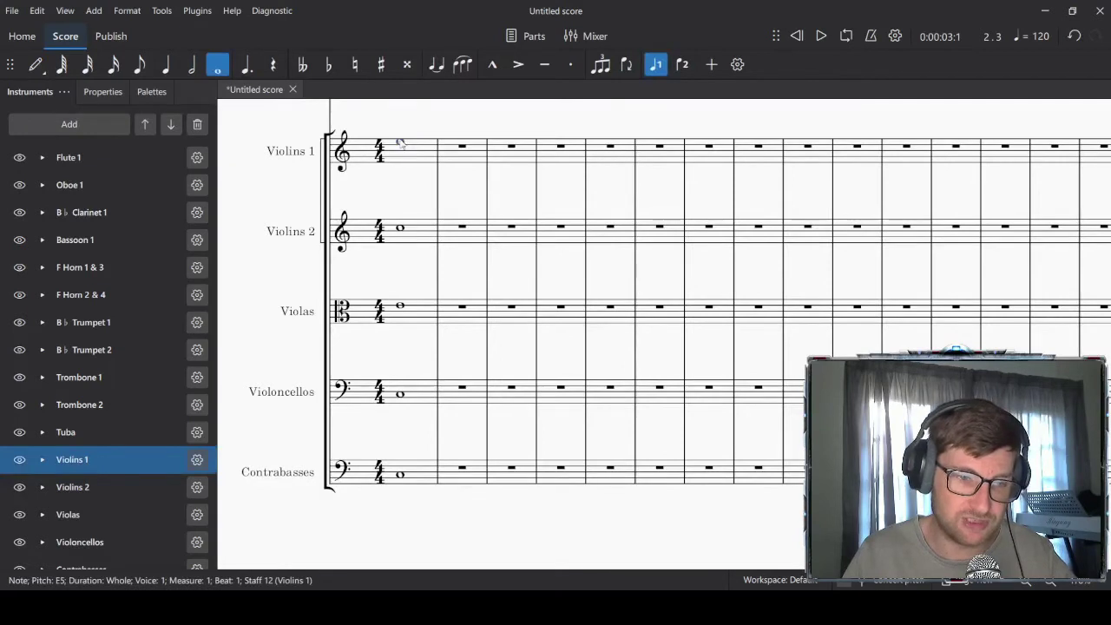
left_click(414, 158)
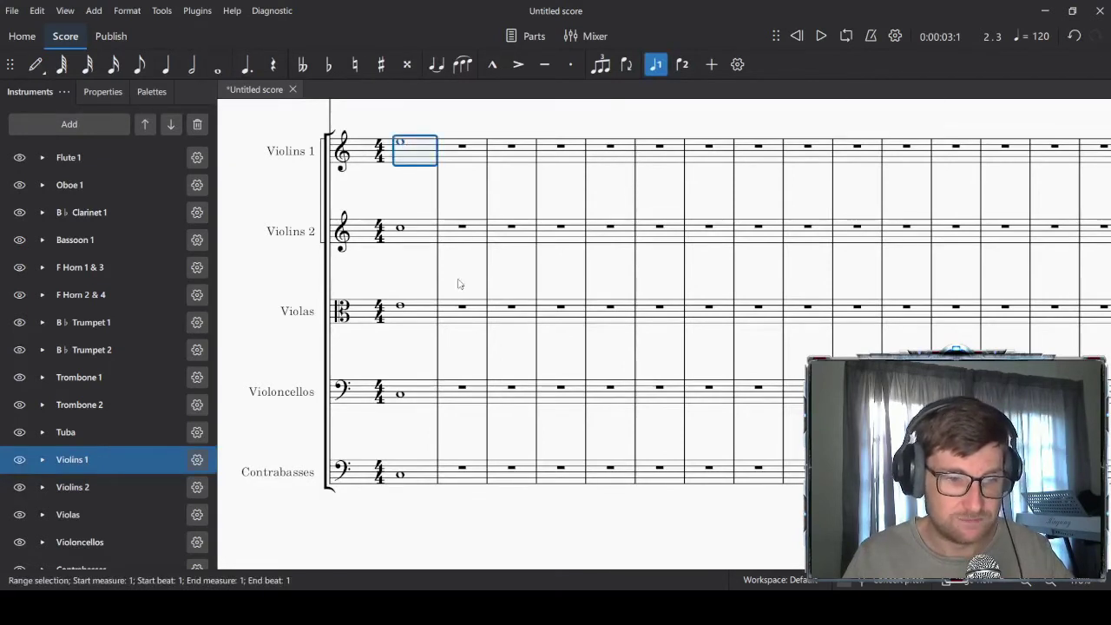
key("Escape")
key("space")
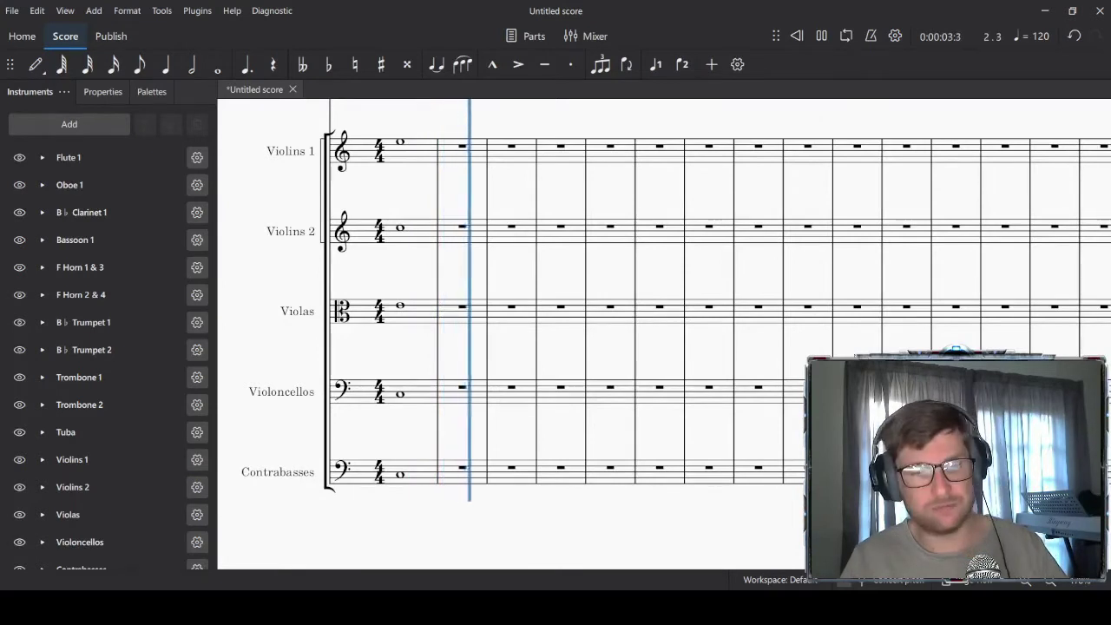
key("space")
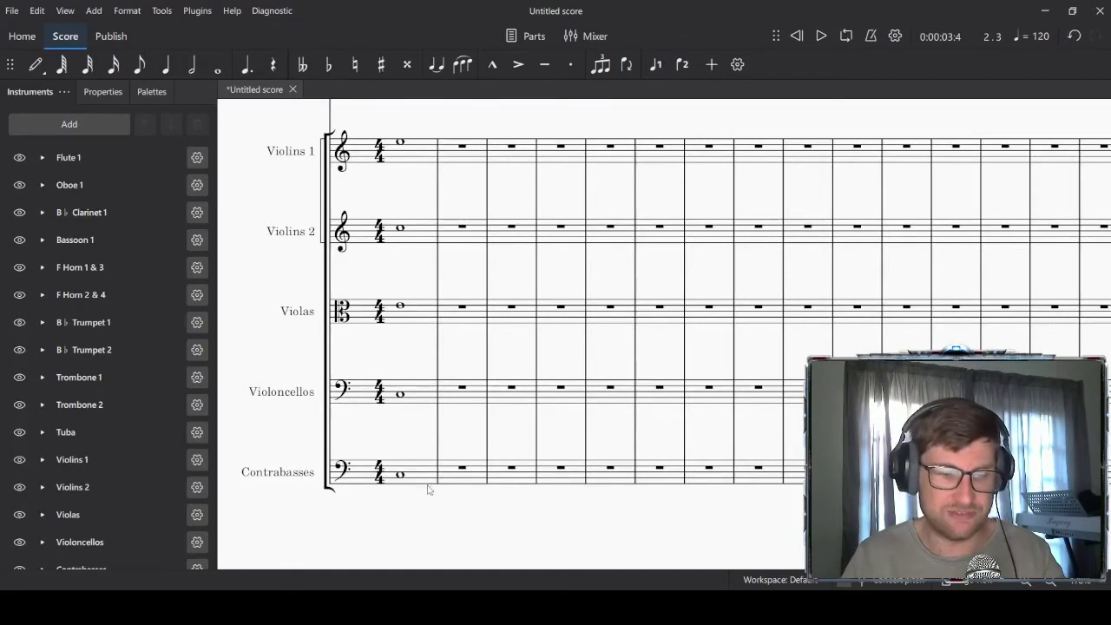
left_click(401, 475)
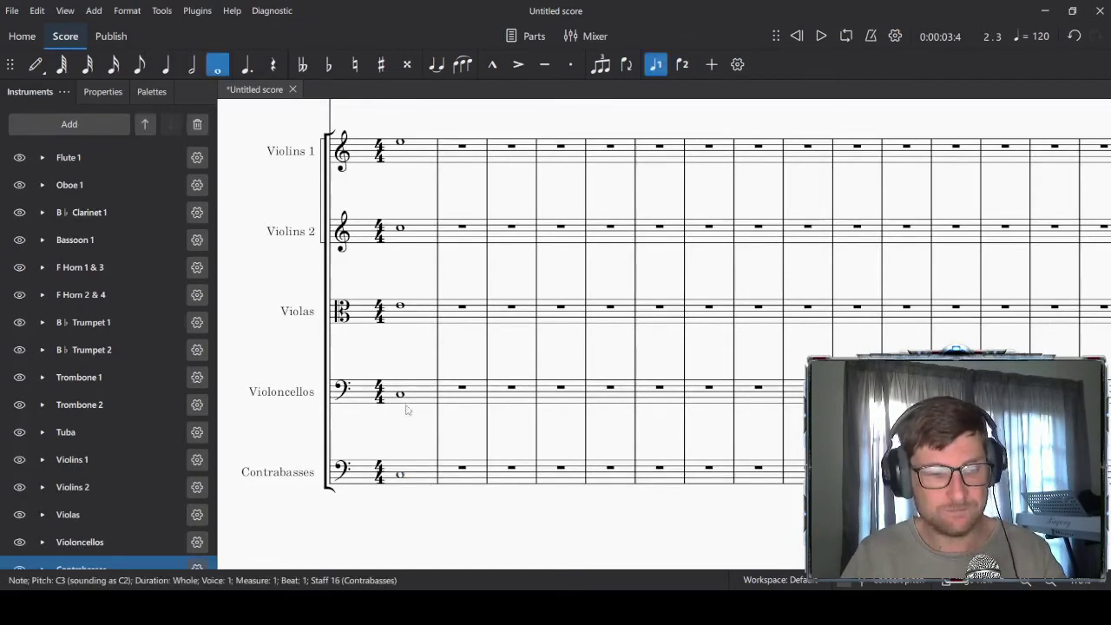
left_click(399, 397)
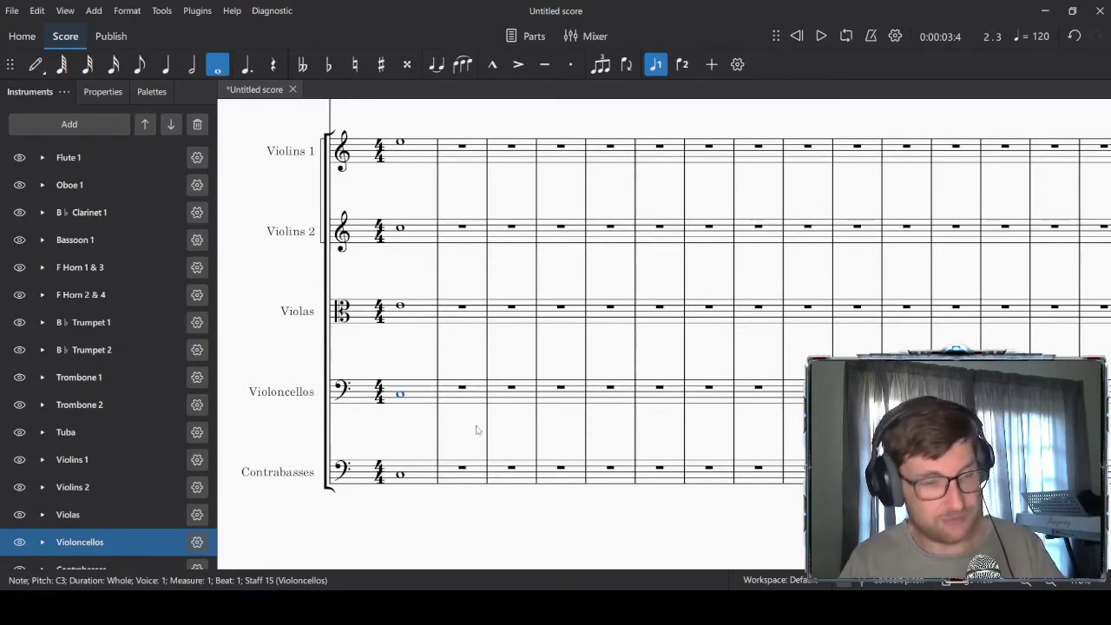
Scroll up to the first system, bringing the Flute 1–Bassoon 1 staves into view
scroll(517, 338, "up", 3)
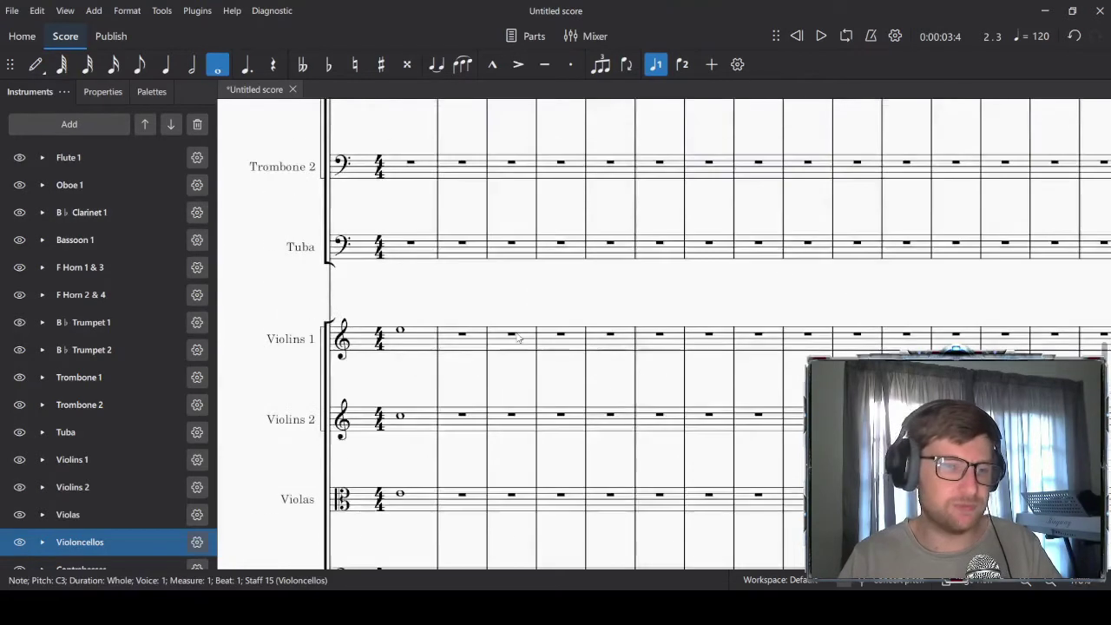
scroll(517, 339, "up", 15)
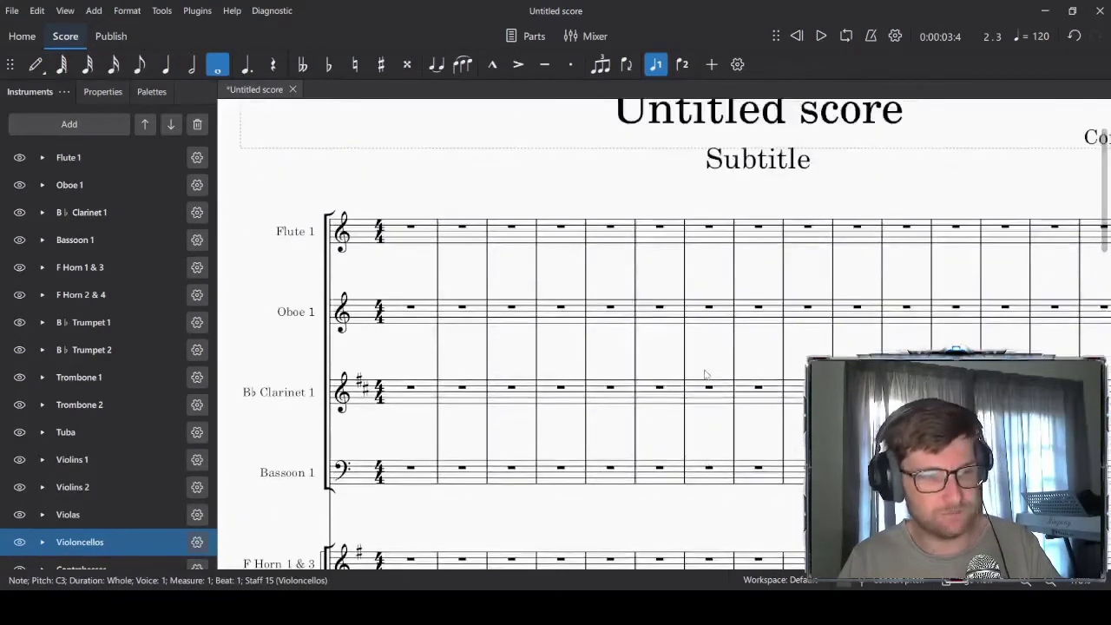
scroll(704, 374, "down", 1)
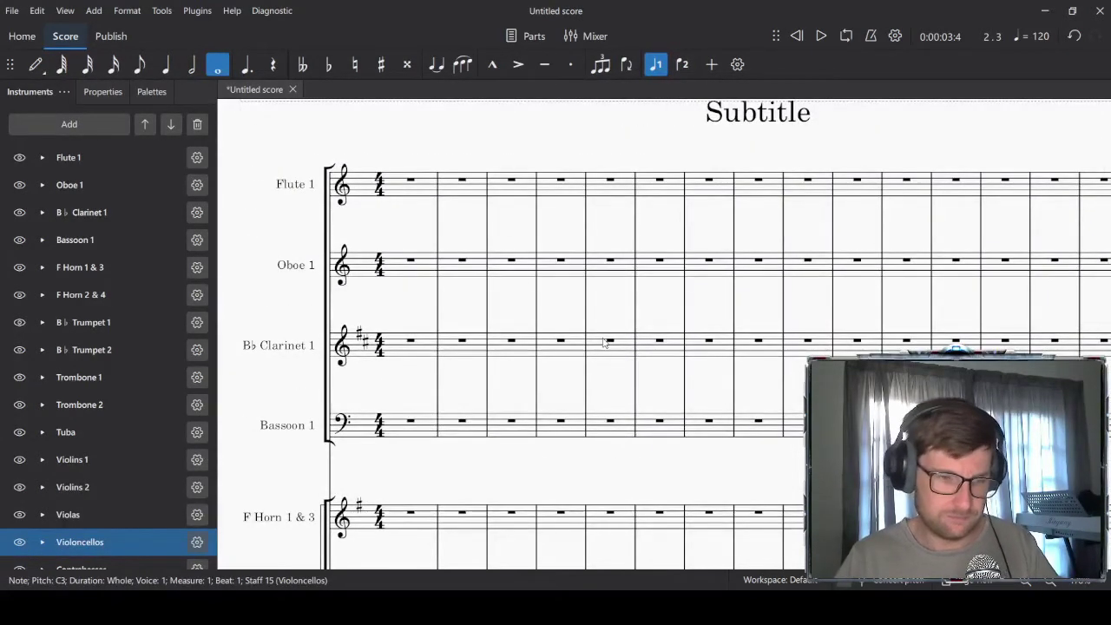
scroll(605, 342, "up", 1)
scroll(537, 306, "up", 1)
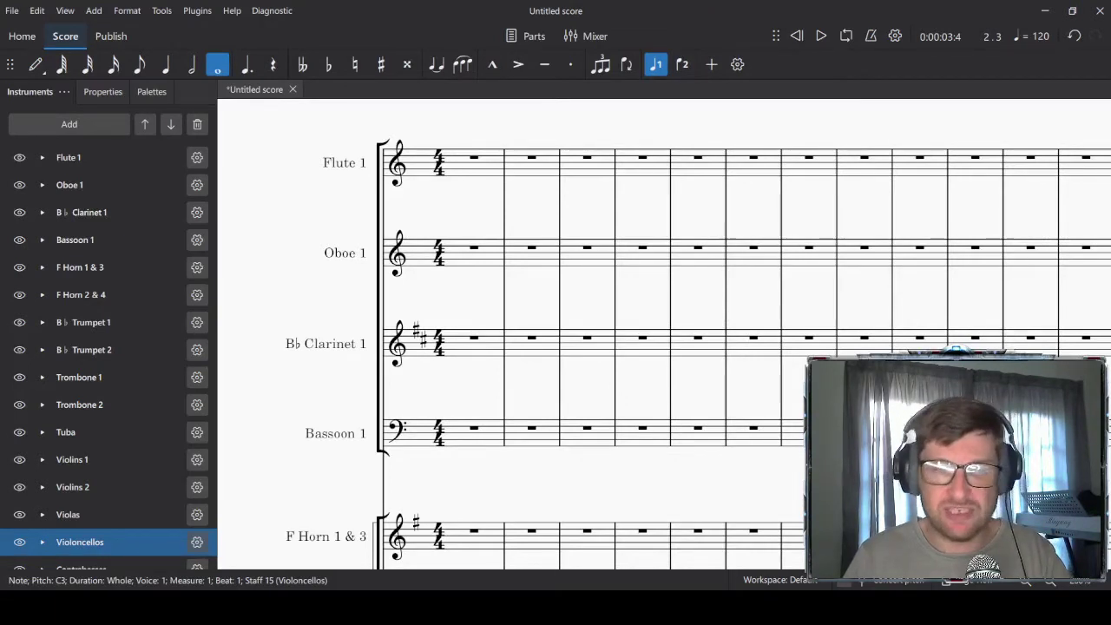
Deselect the cello note and leave note input so nothing in the score is selected
left_click(460, 209)
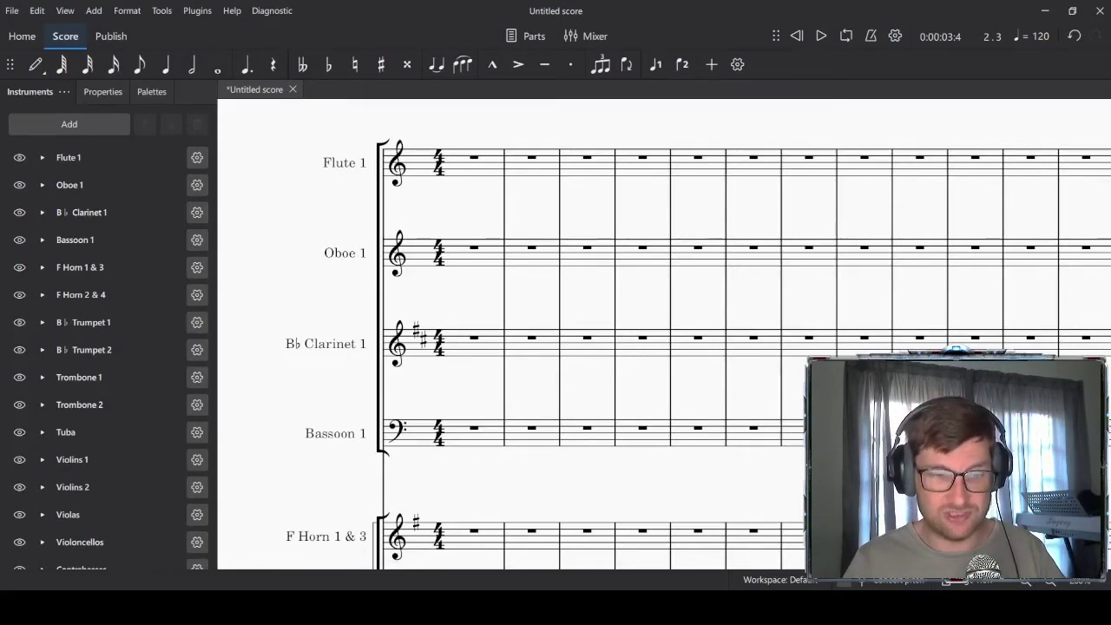
scroll(525, 291, "down", 3)
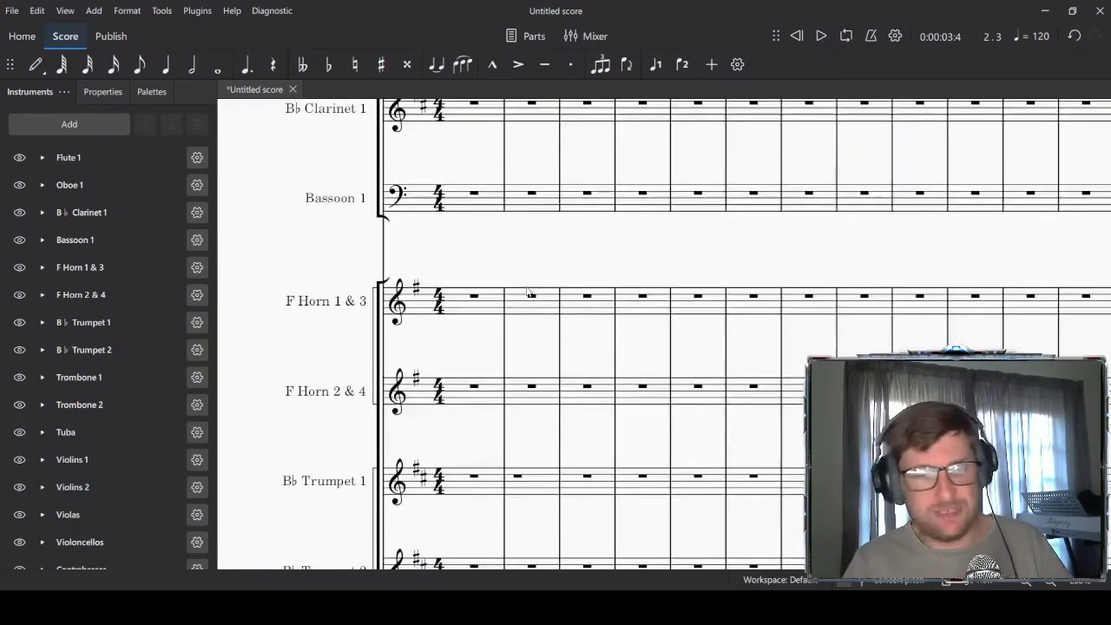
scroll(526, 291, "down", 1)
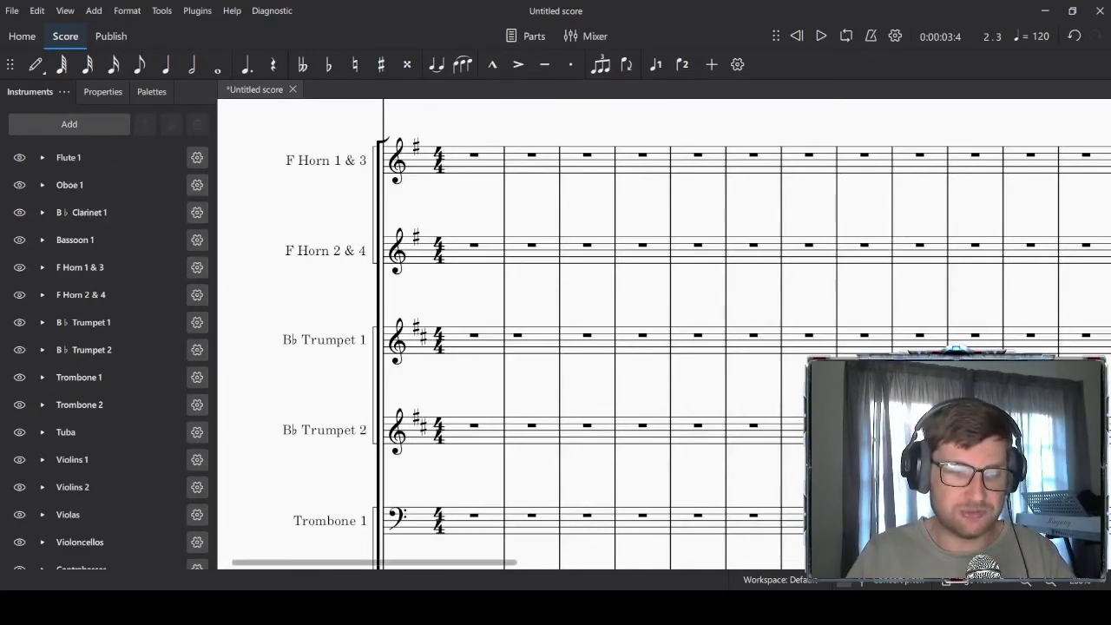
scroll(604, 322, "up", 4)
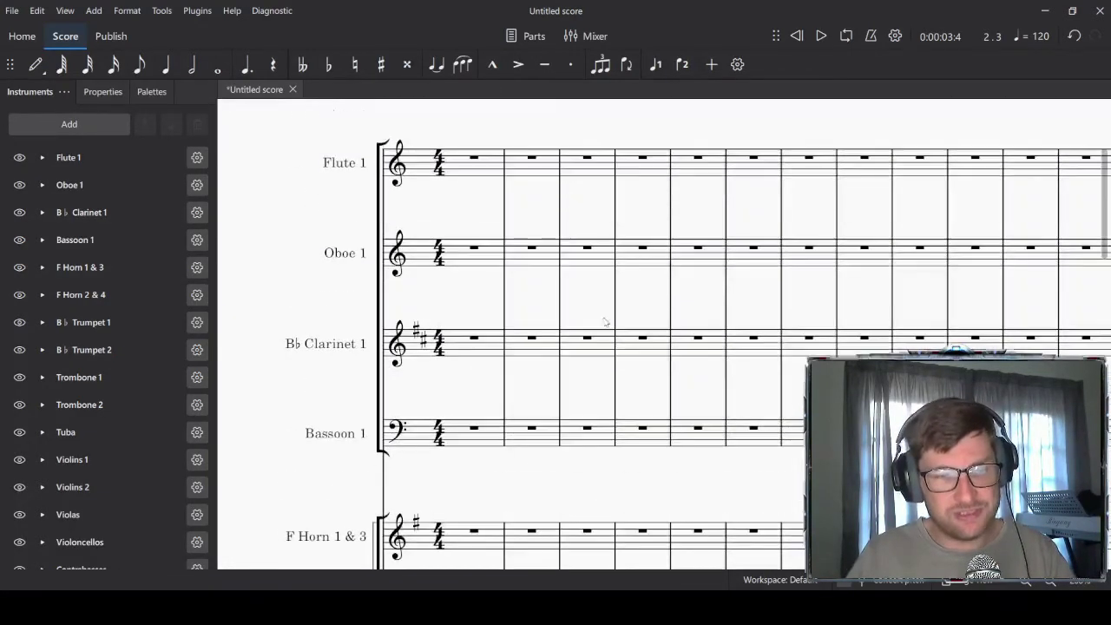
scroll(608, 322, "up", 1)
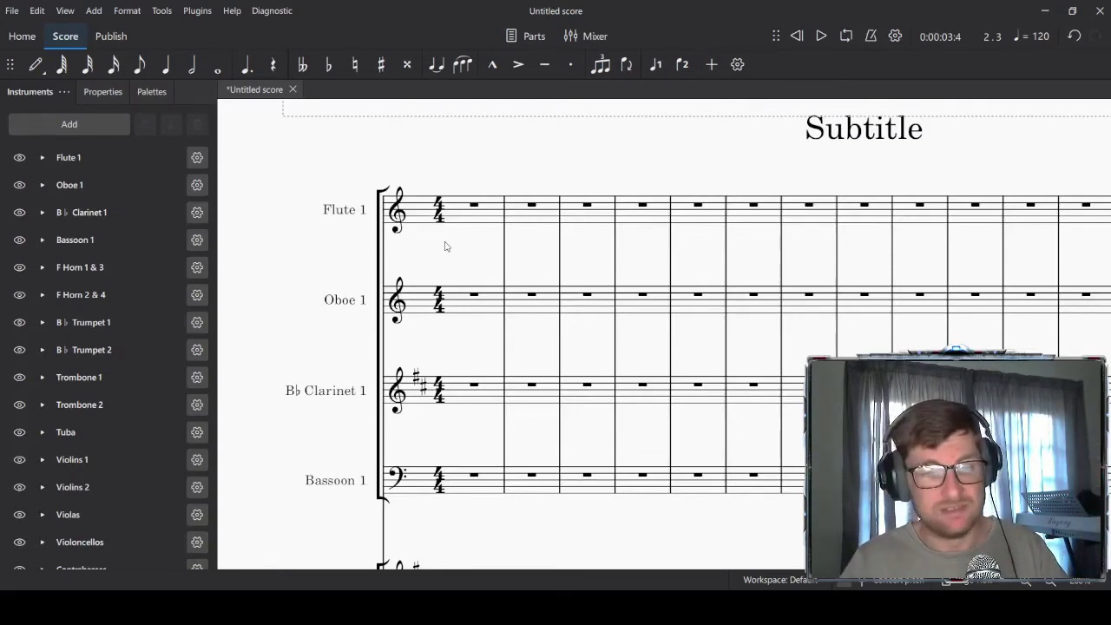
scroll(444, 245, "down", 5)
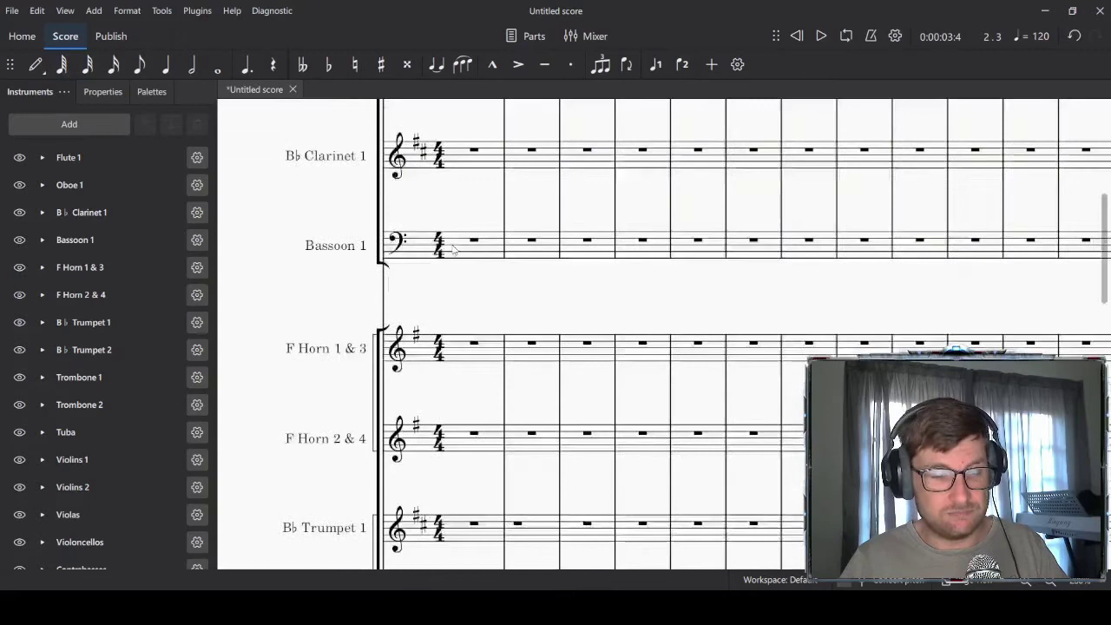
scroll(451, 248, "up", 4)
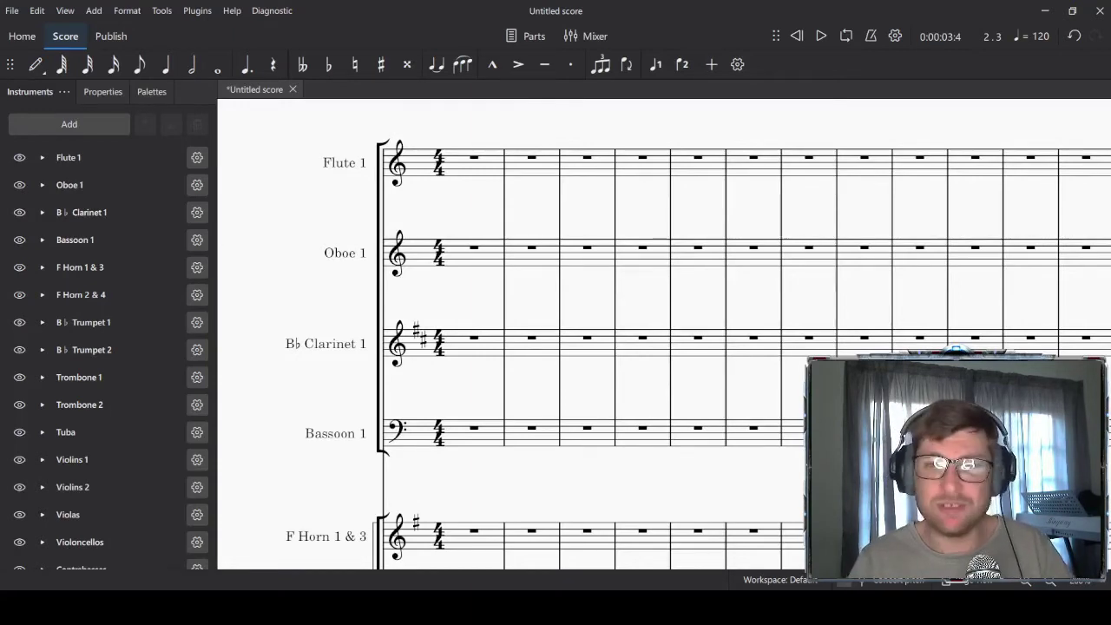
scroll(508, 336, "down", 10)
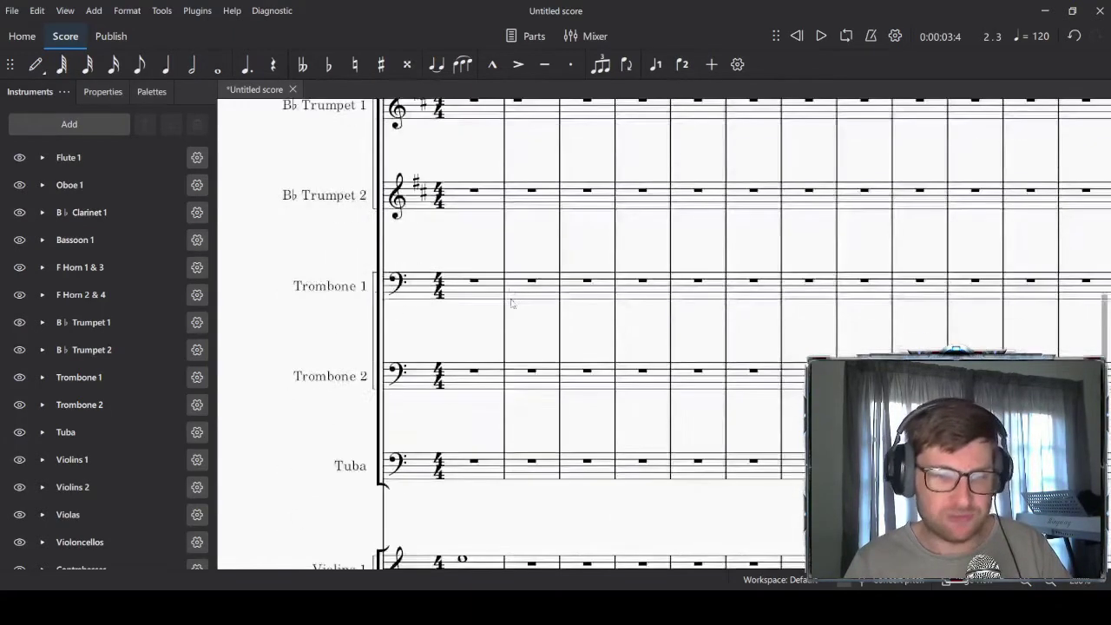
scroll(507, 337, "down", 3)
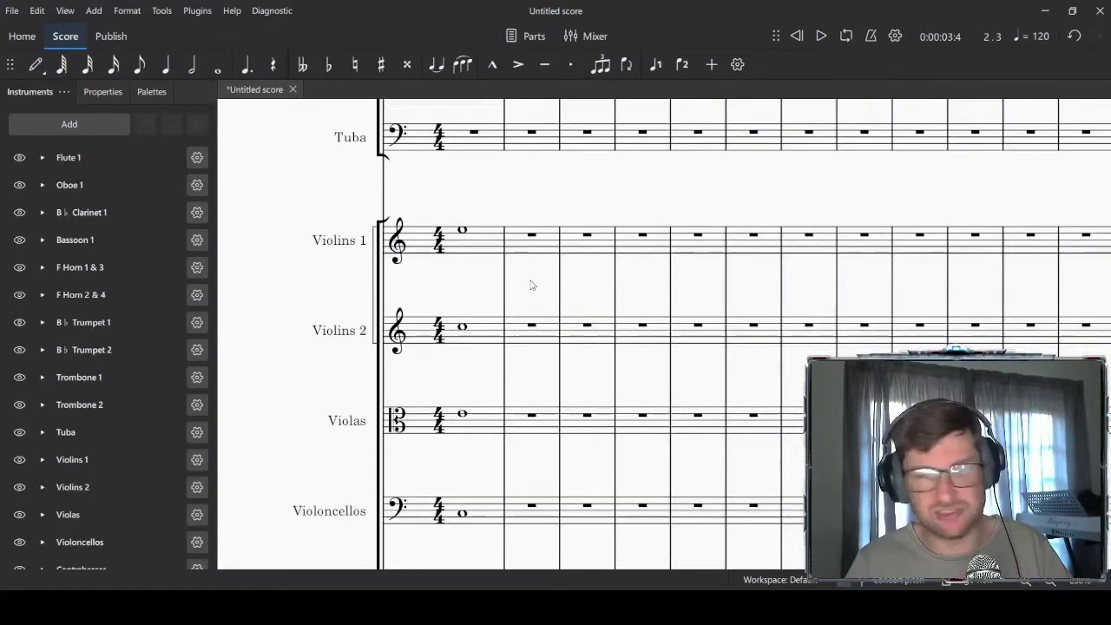
scroll(531, 294, "up", 5)
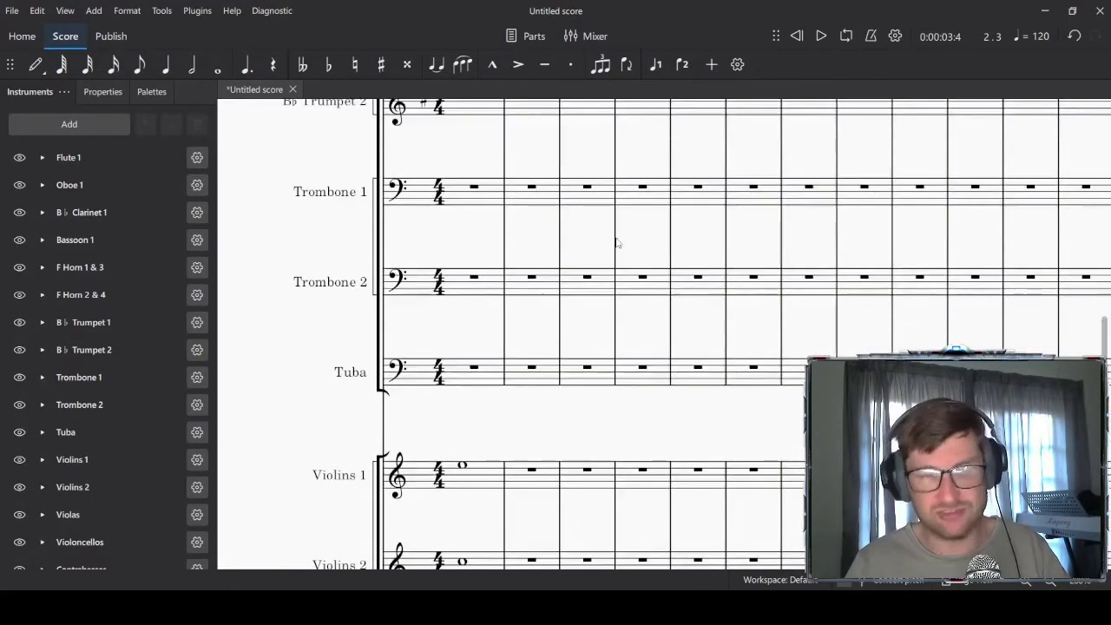
scroll(617, 240, "down", 4)
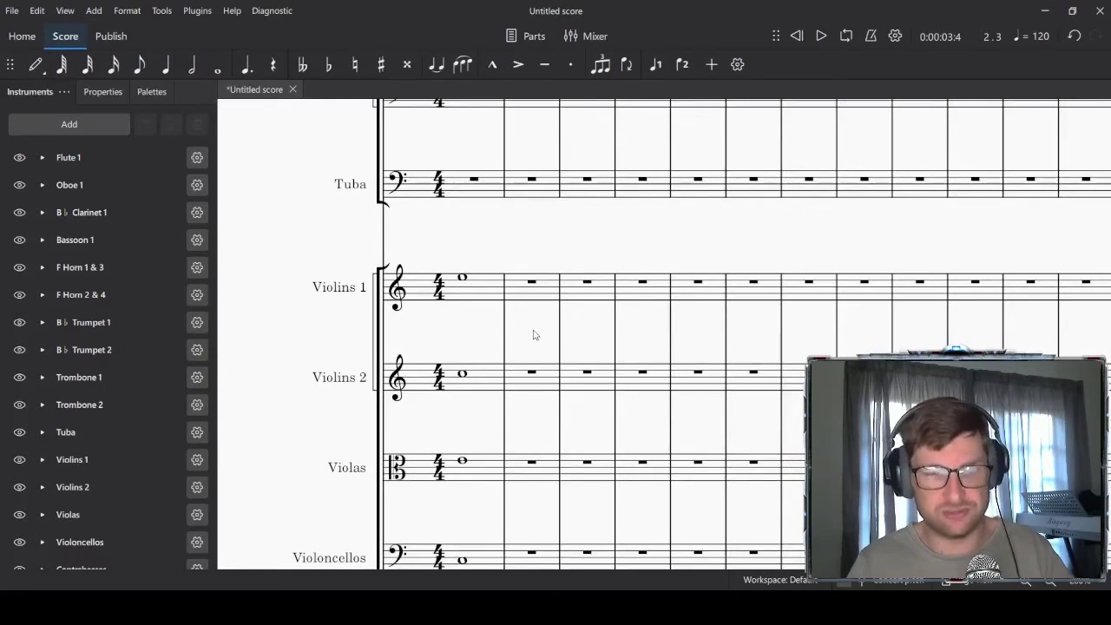
scroll(533, 335, "up", 10)
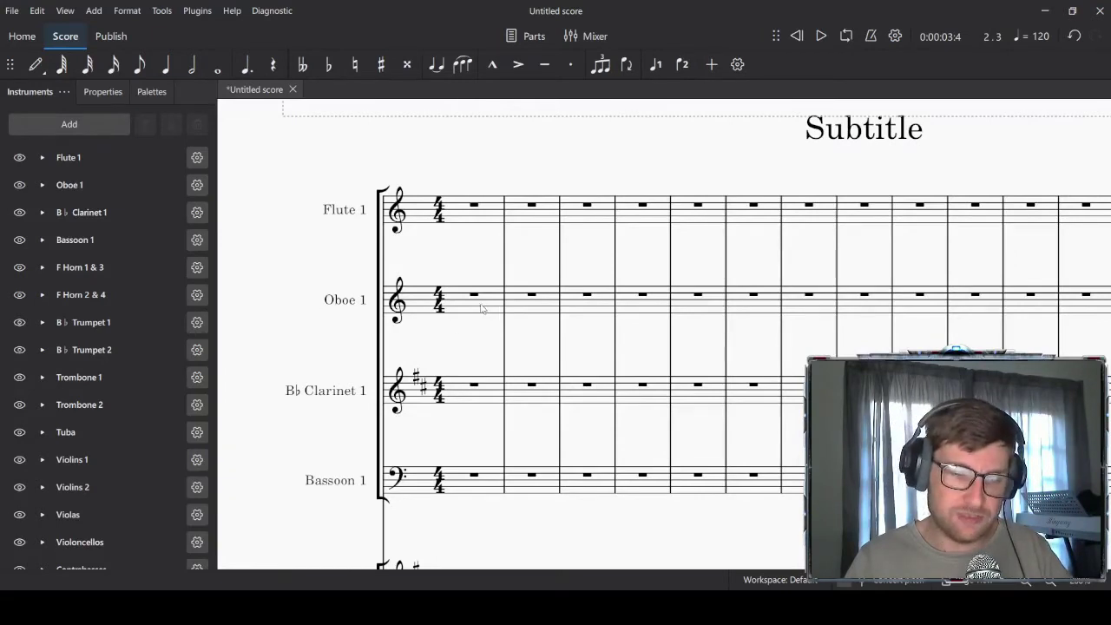
scroll(487, 330, "down", 10)
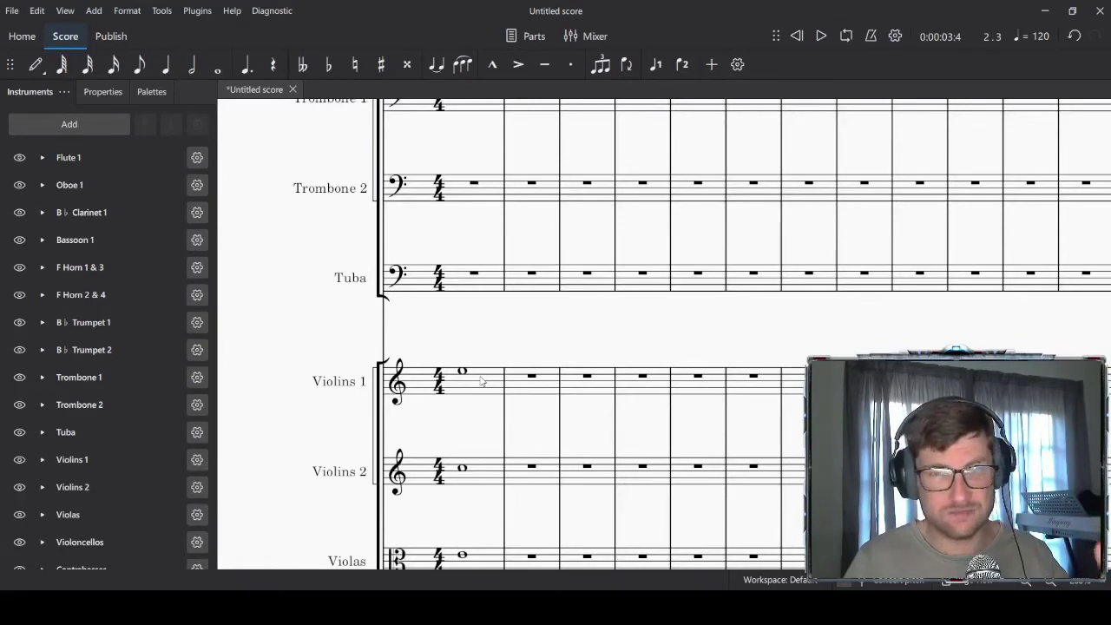
scroll(481, 380, "up", 8)
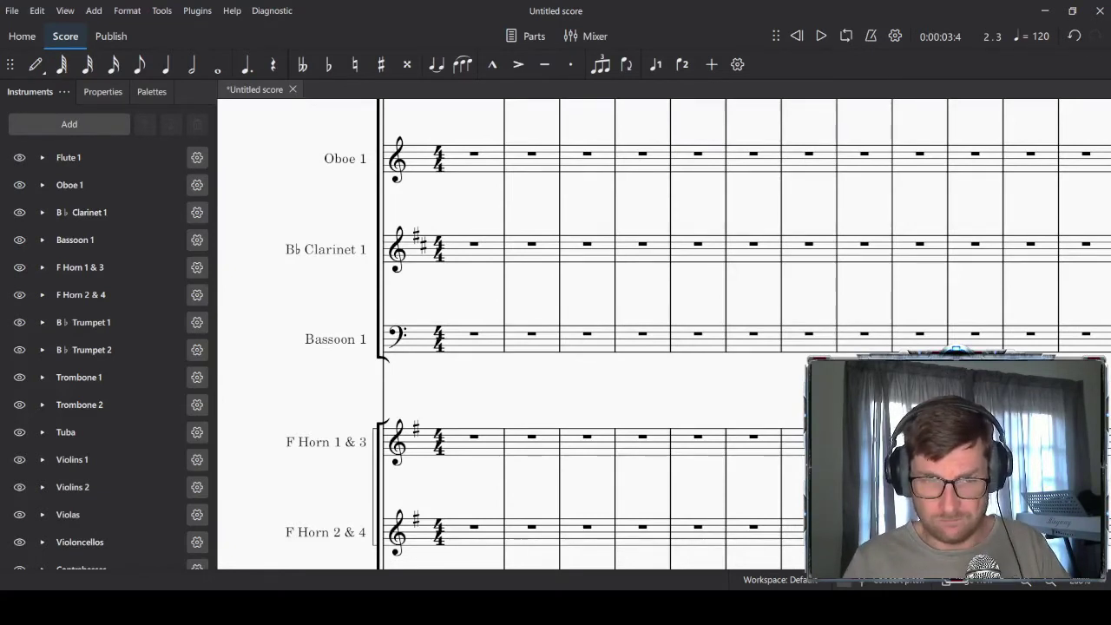
scroll(659, 334, "up", 2)
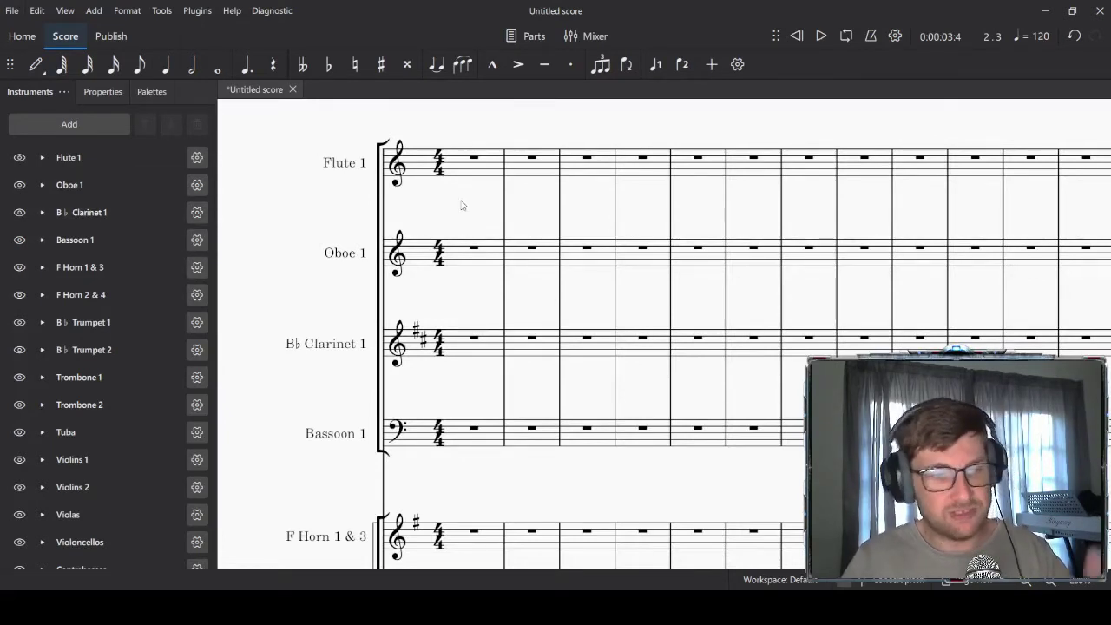
scroll(462, 205, "down", 10)
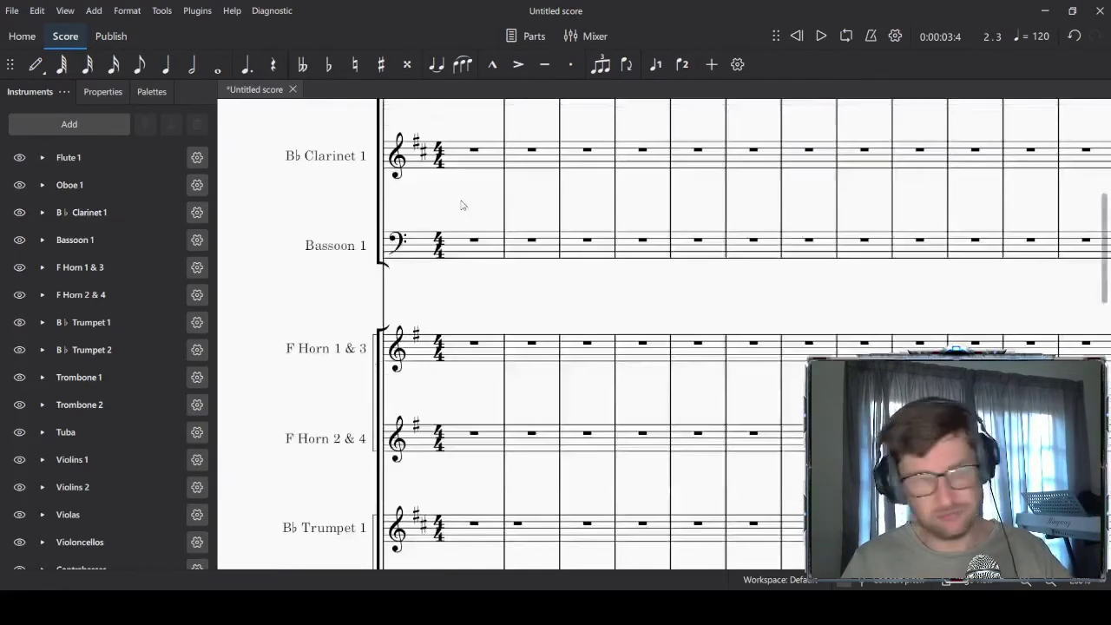
scroll(477, 298, "up", 10)
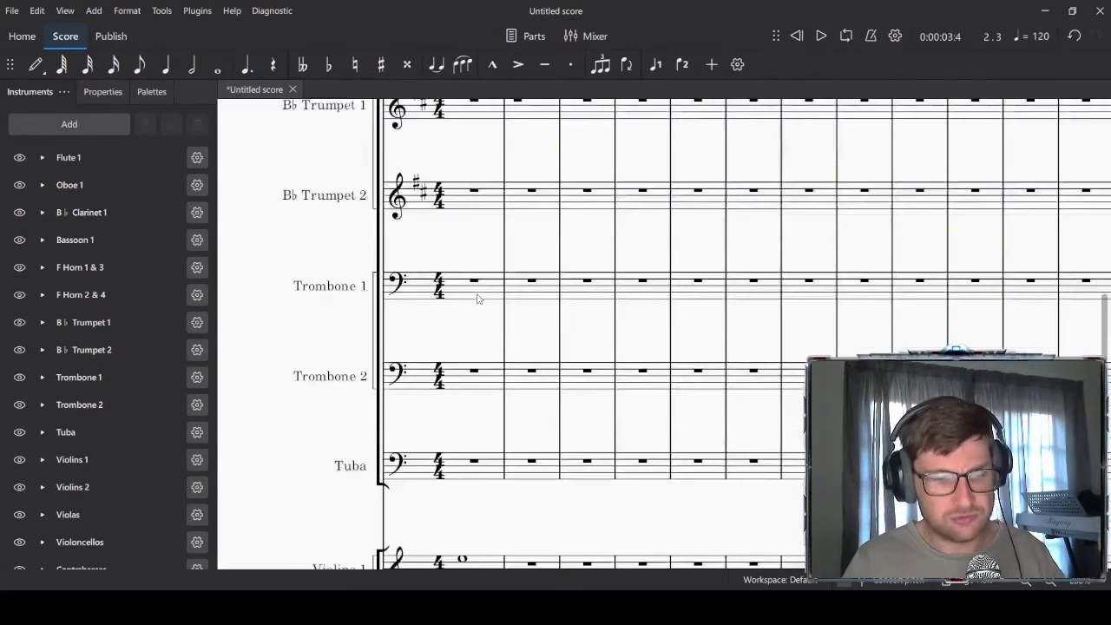
scroll(477, 298, "up", 3)
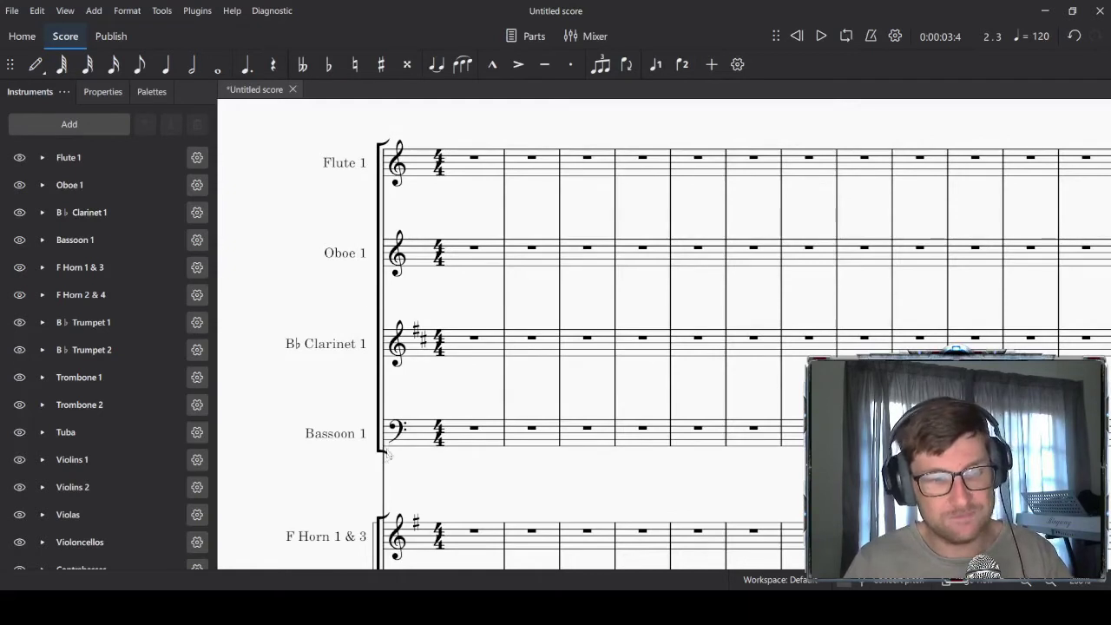
key("alt")
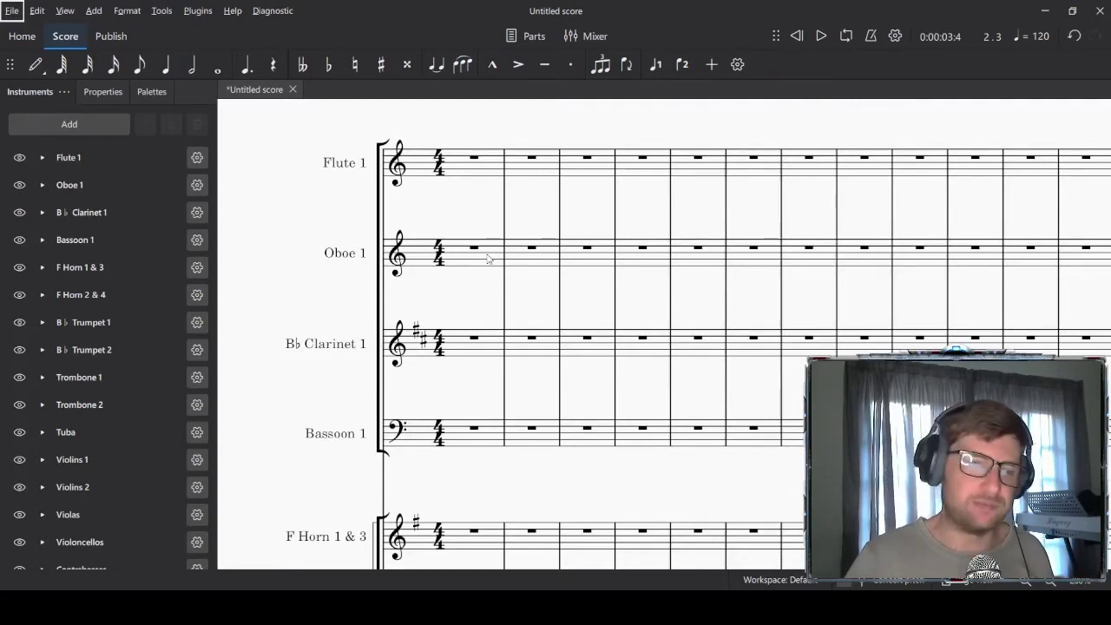
scroll(487, 258, "down", 1)
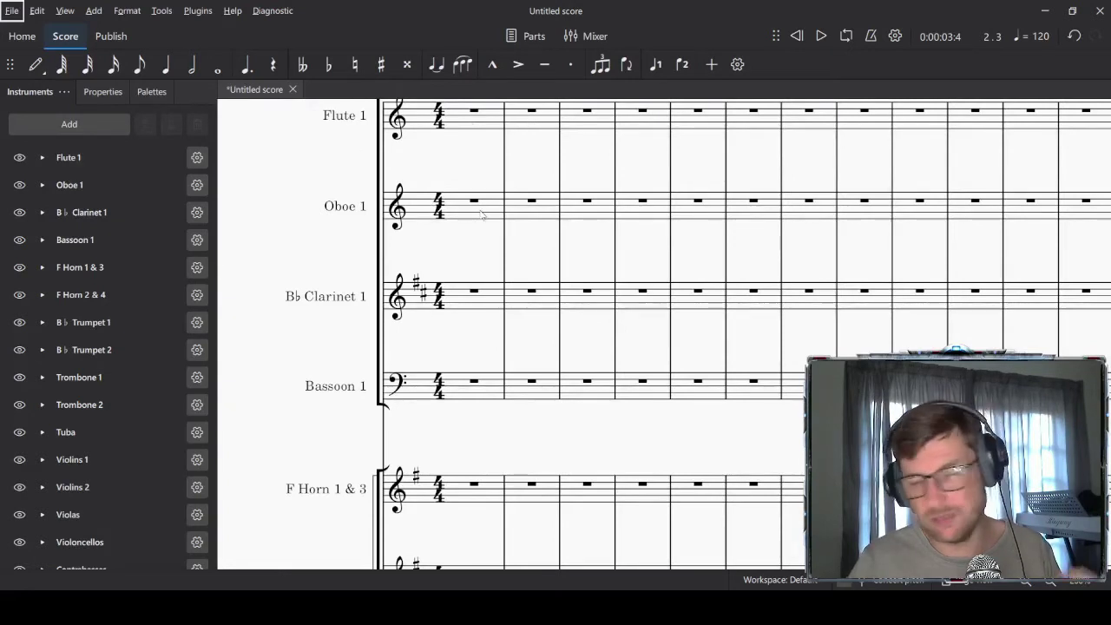
scroll(482, 215, "down", 1)
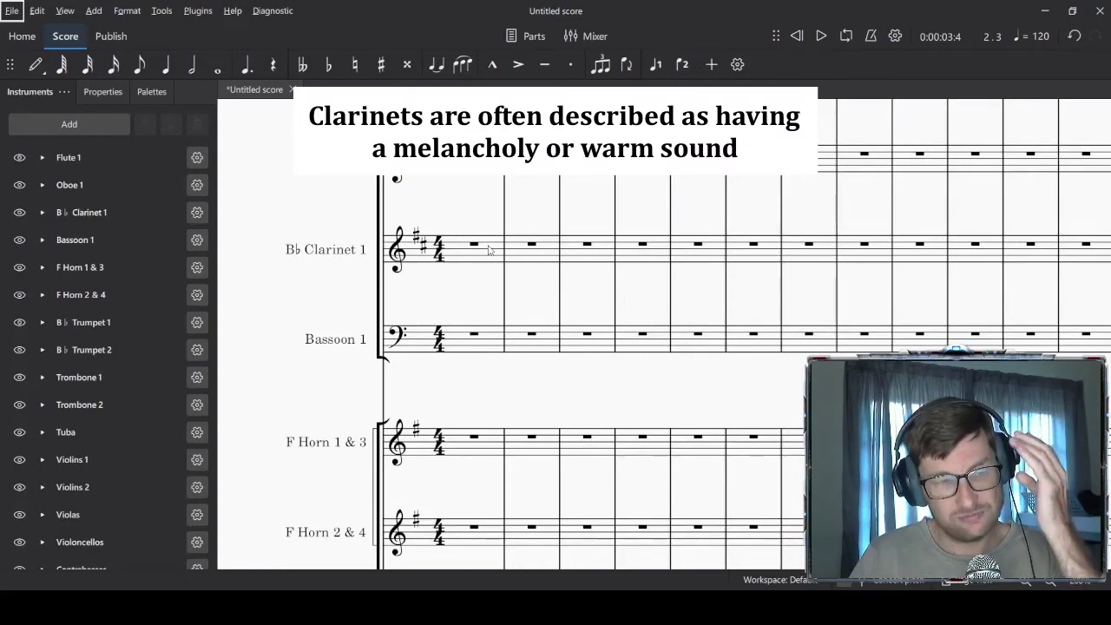
scroll(483, 249, "up", 2)
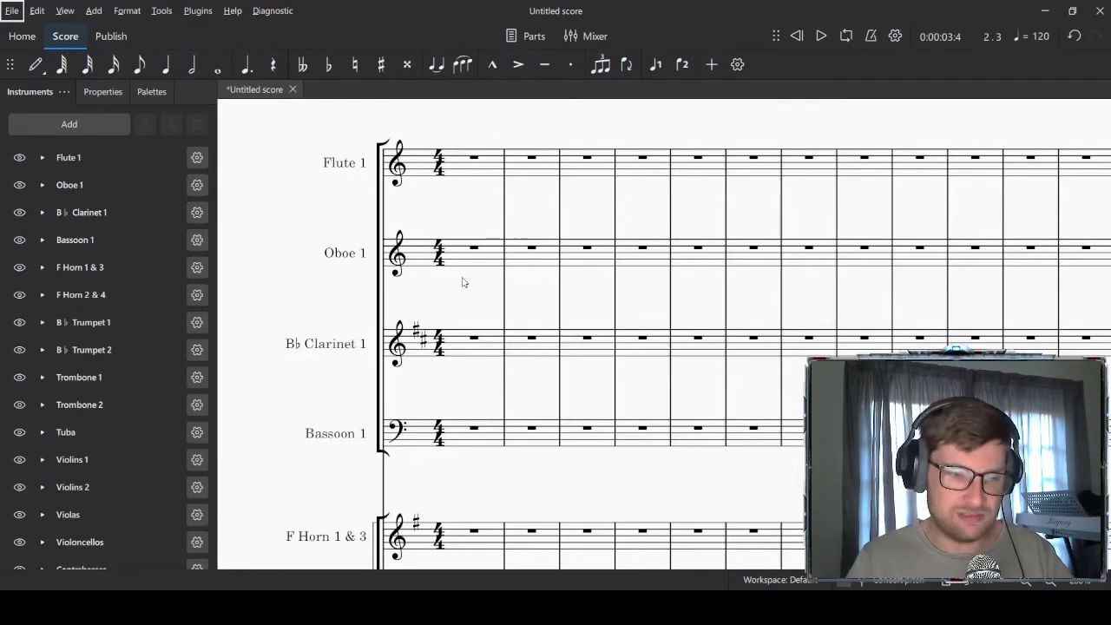
Return focus to the score and scroll to page 1's top staves, Flute 1 through Bassoon 1
scroll(462, 282, "down", 1)
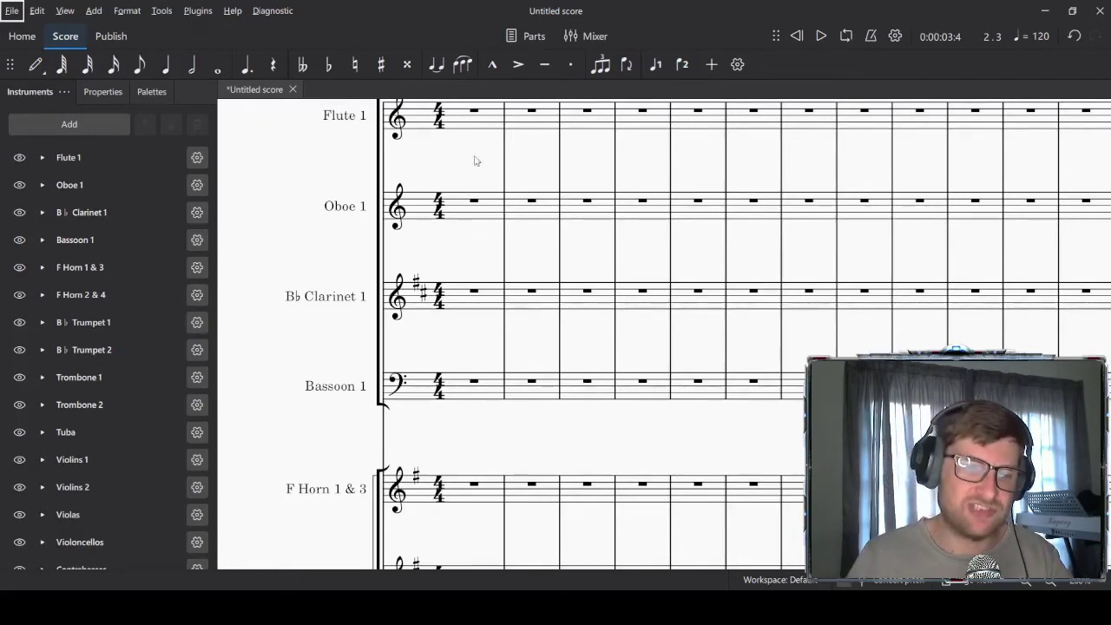
scroll(471, 168, "up", 1)
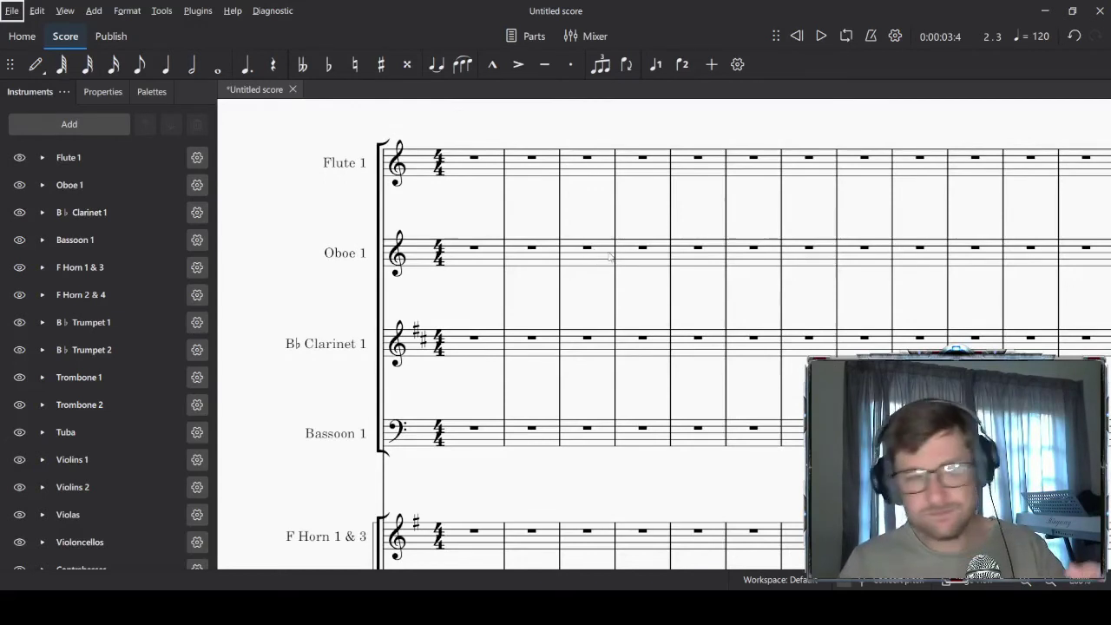
key("Escape")
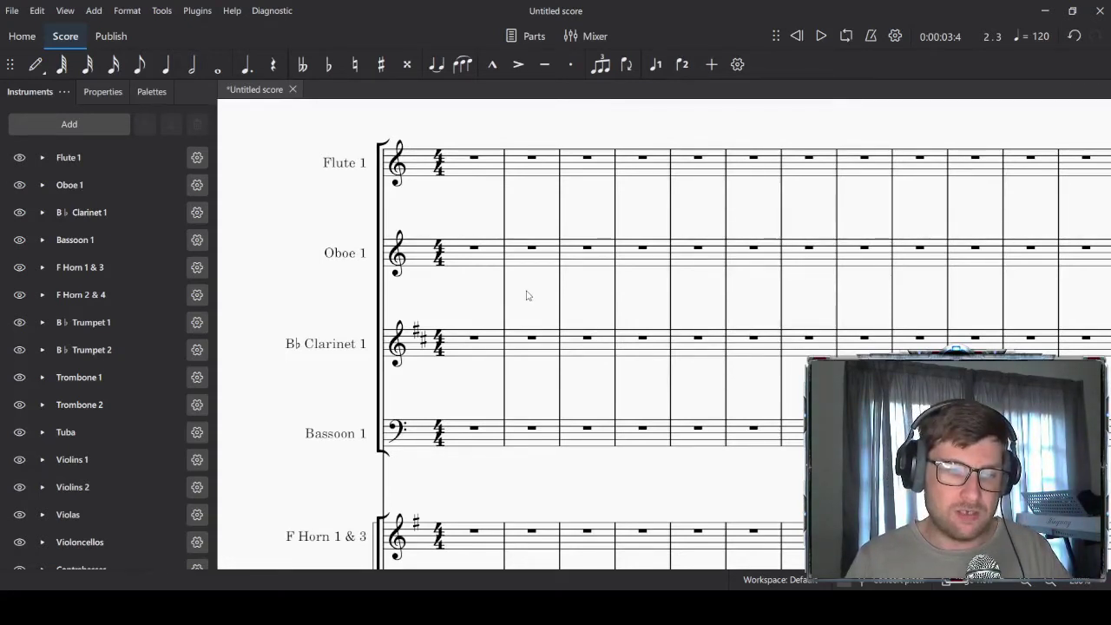
scroll(525, 295, "down", 10)
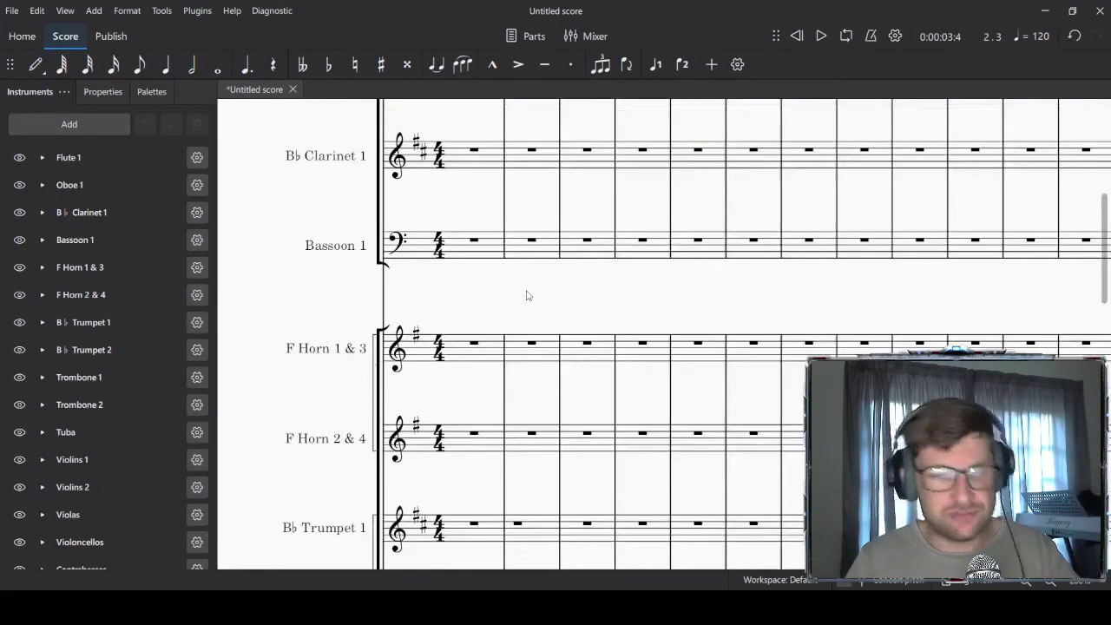
scroll(525, 296, "down", 1)
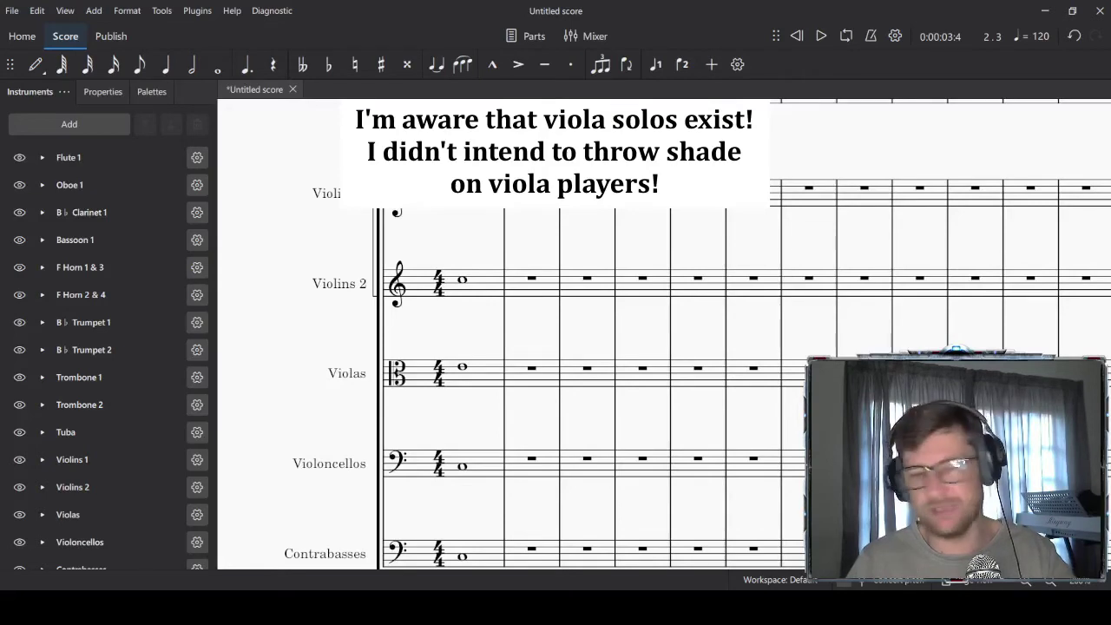
scroll(510, 349, "up", 12)
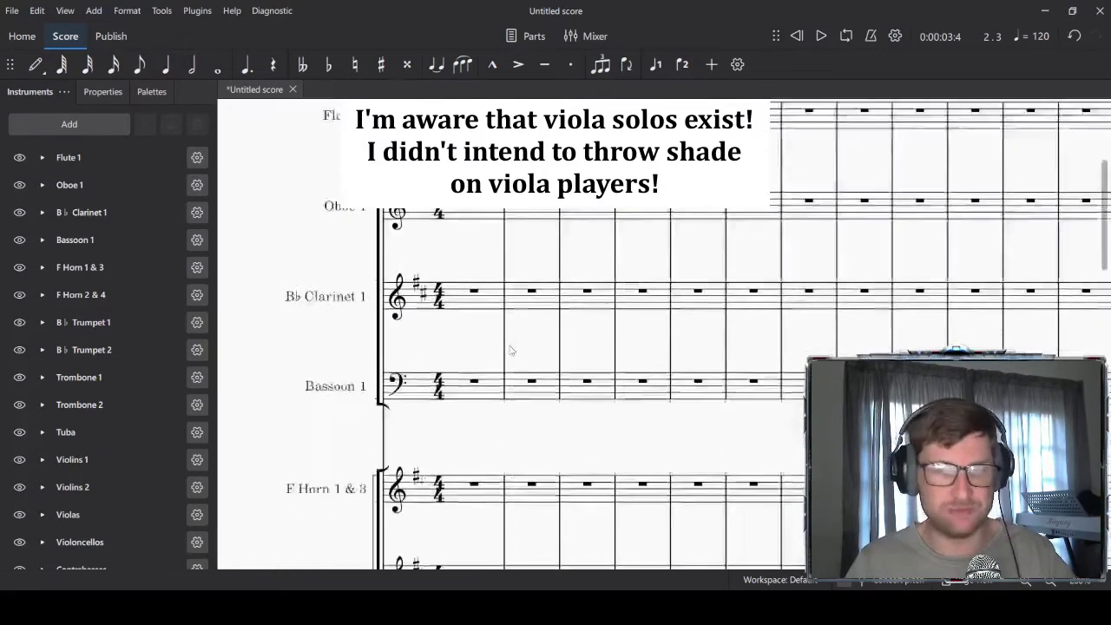
scroll(510, 350, "up", 3)
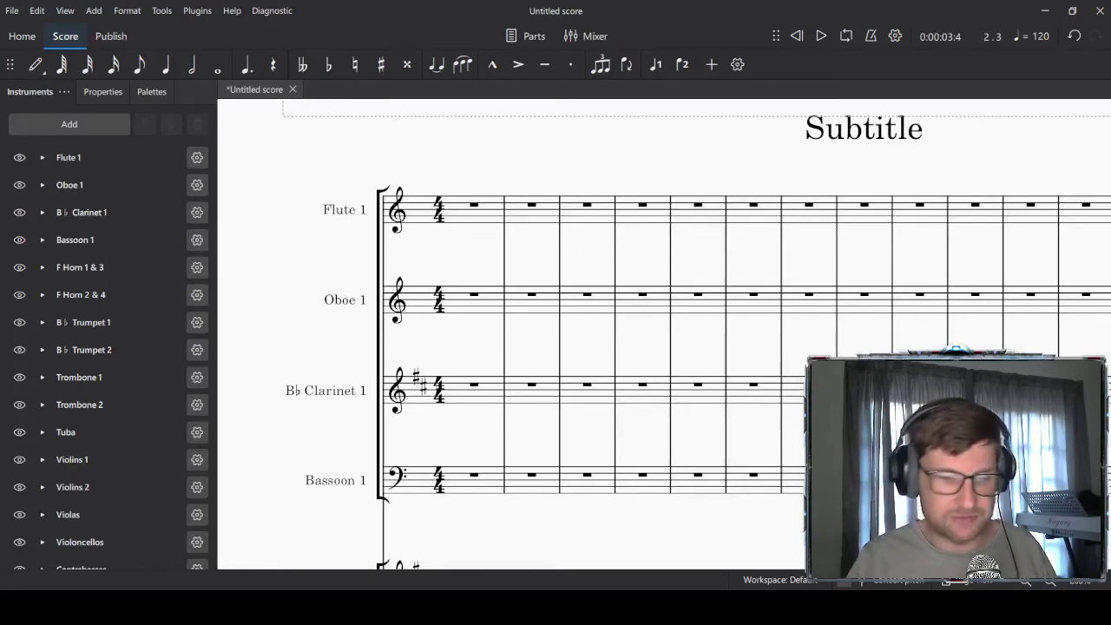
scroll(659, 339, "down", 2)
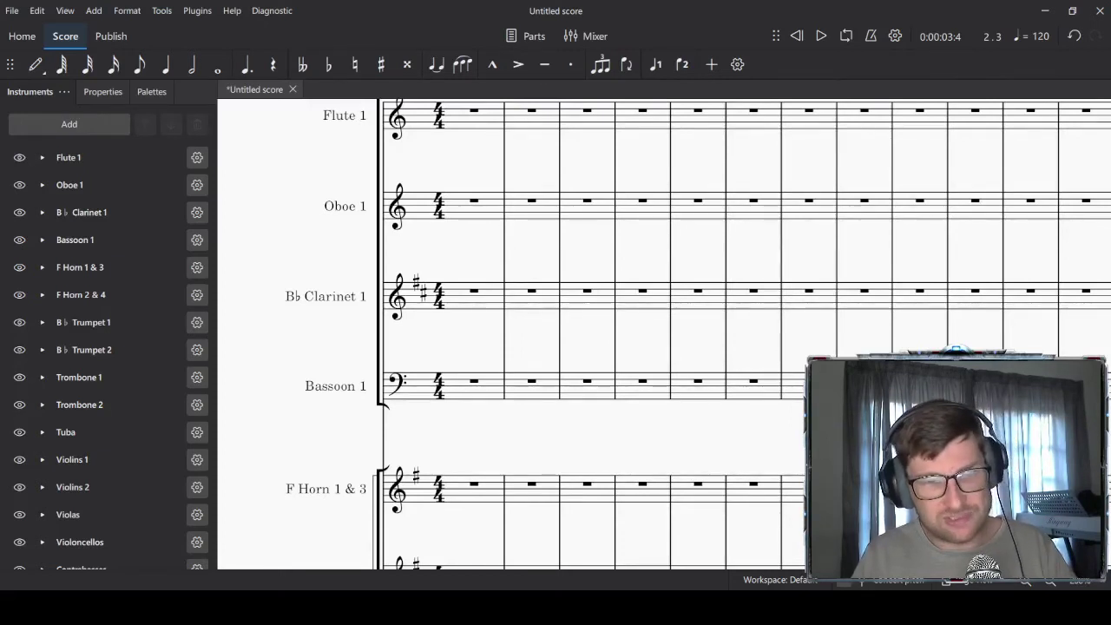
scroll(660, 339, "down", 5)
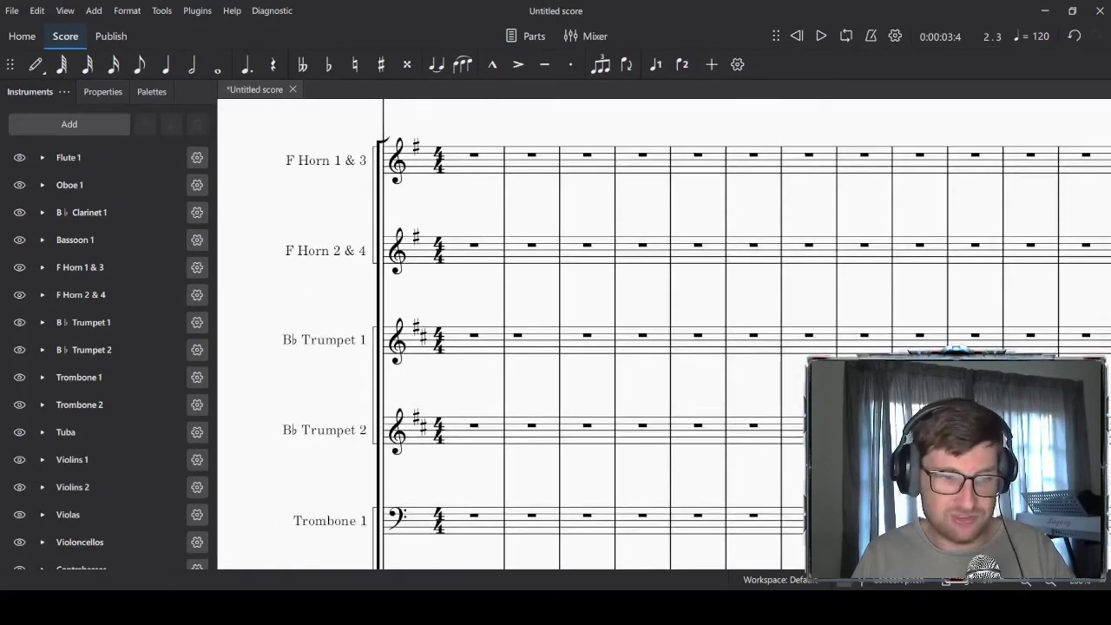
scroll(660, 338, "up", 6)
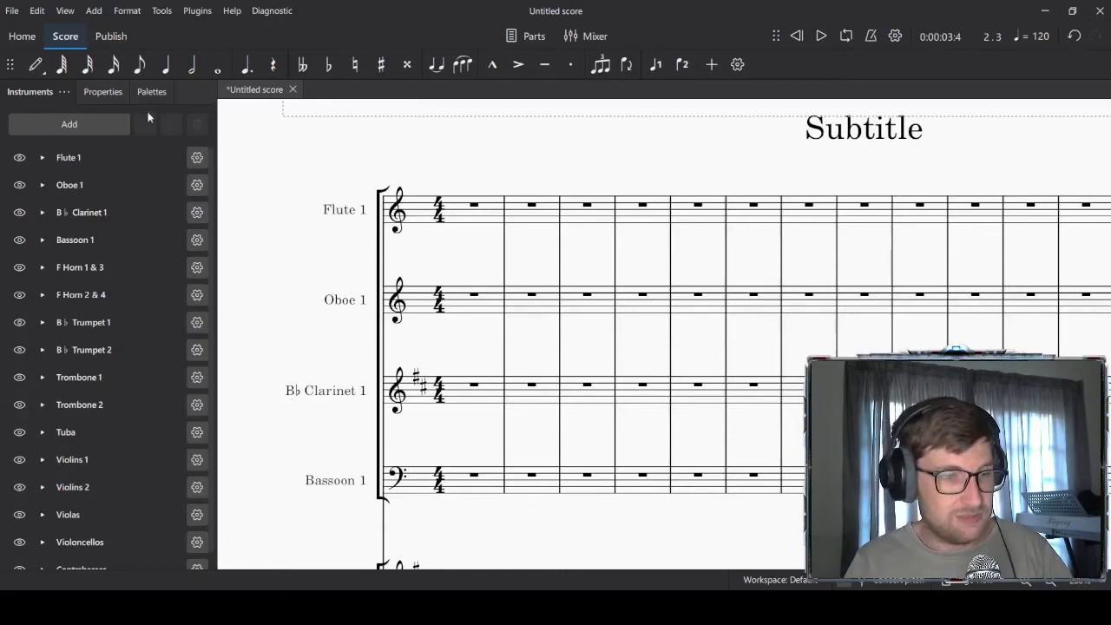
left_click(35, 64)
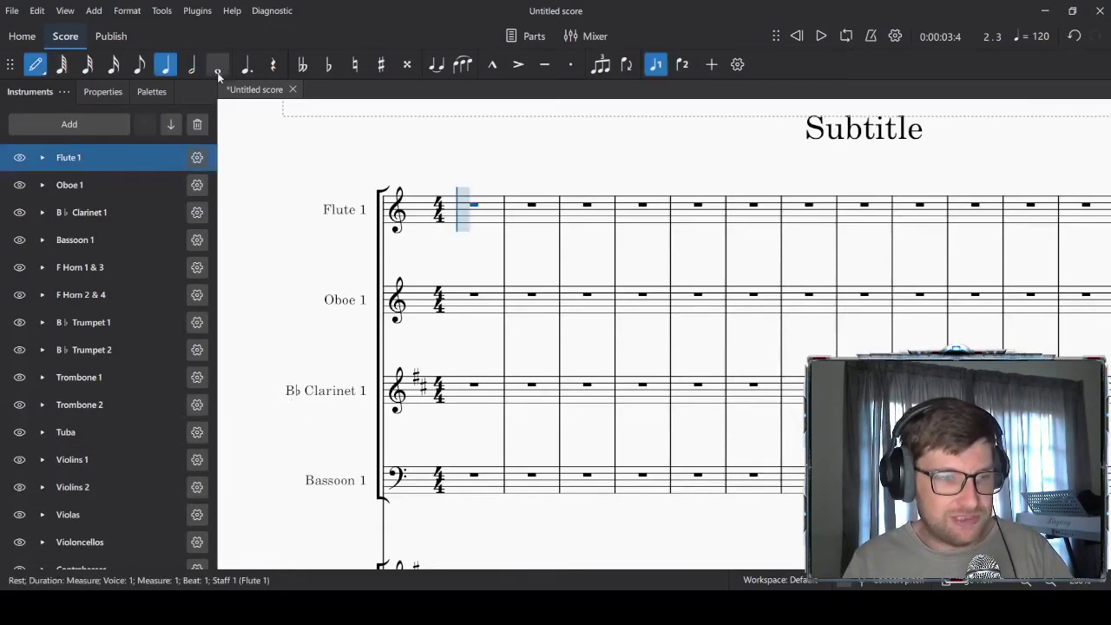
Enter whole-note C5s in Flute 1 and Oboe 1, undo a stray bassoon note, and add a clarinet whole note
left_click(218, 65)
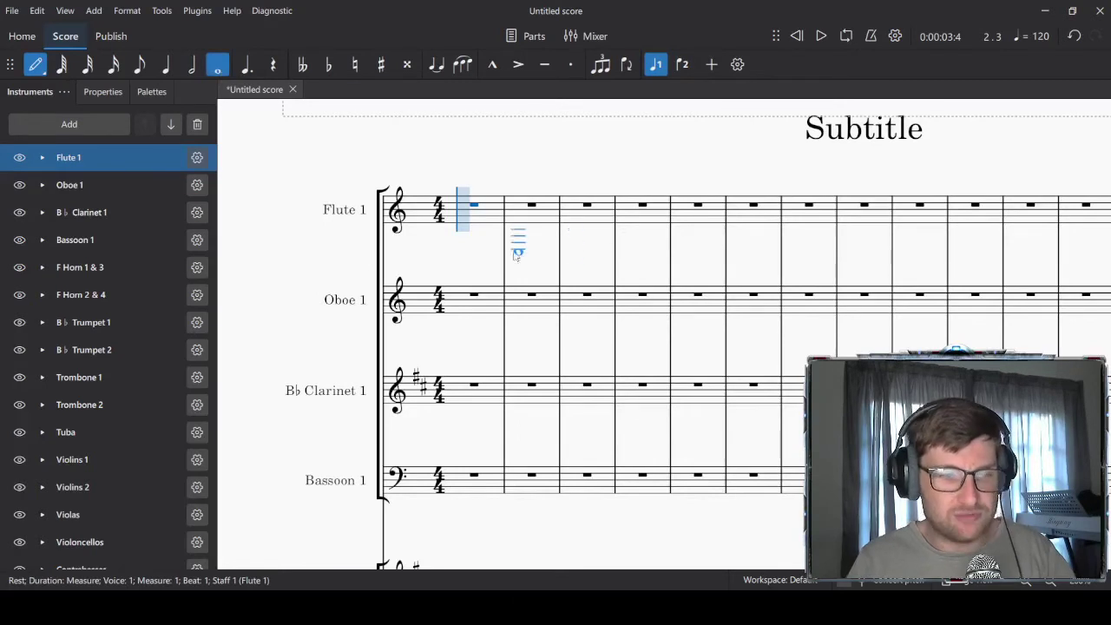
left_click(463, 207)
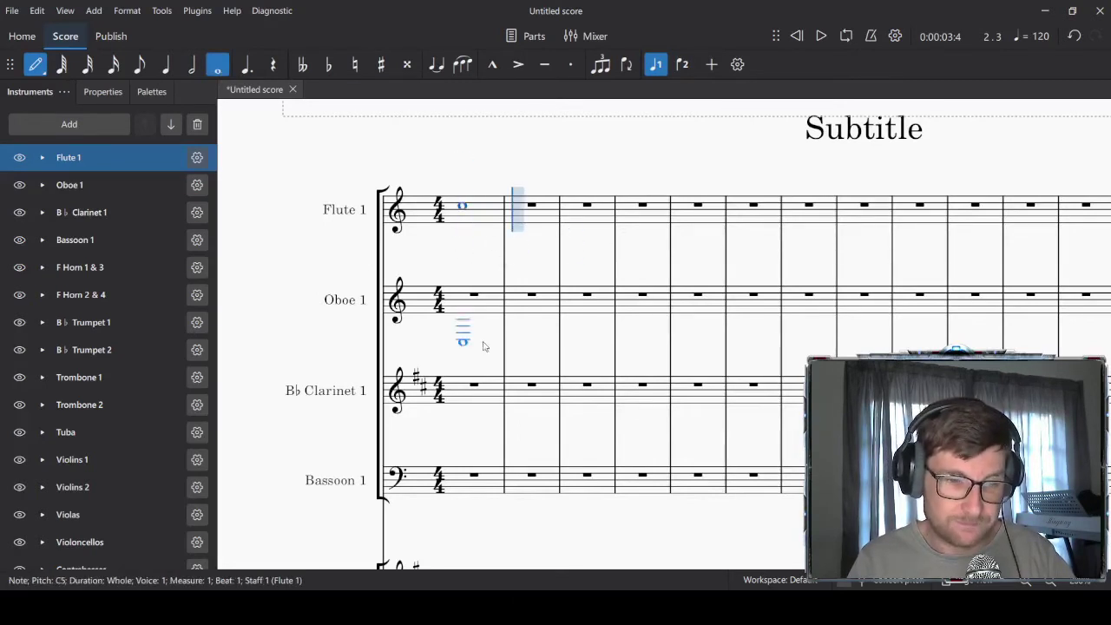
left_click(466, 298)
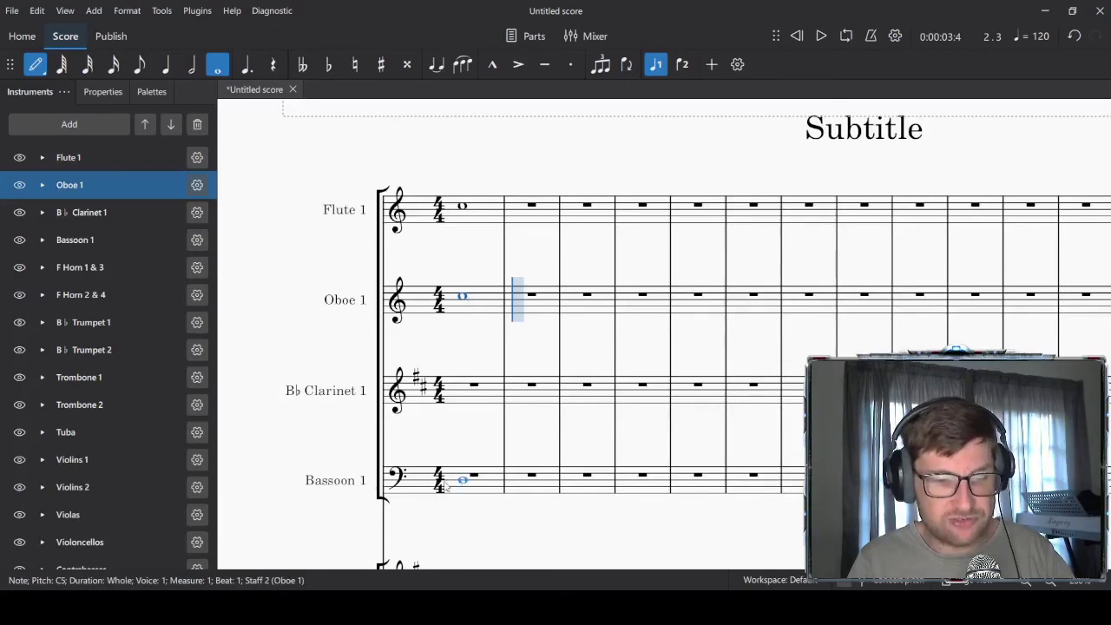
left_click(460, 486)
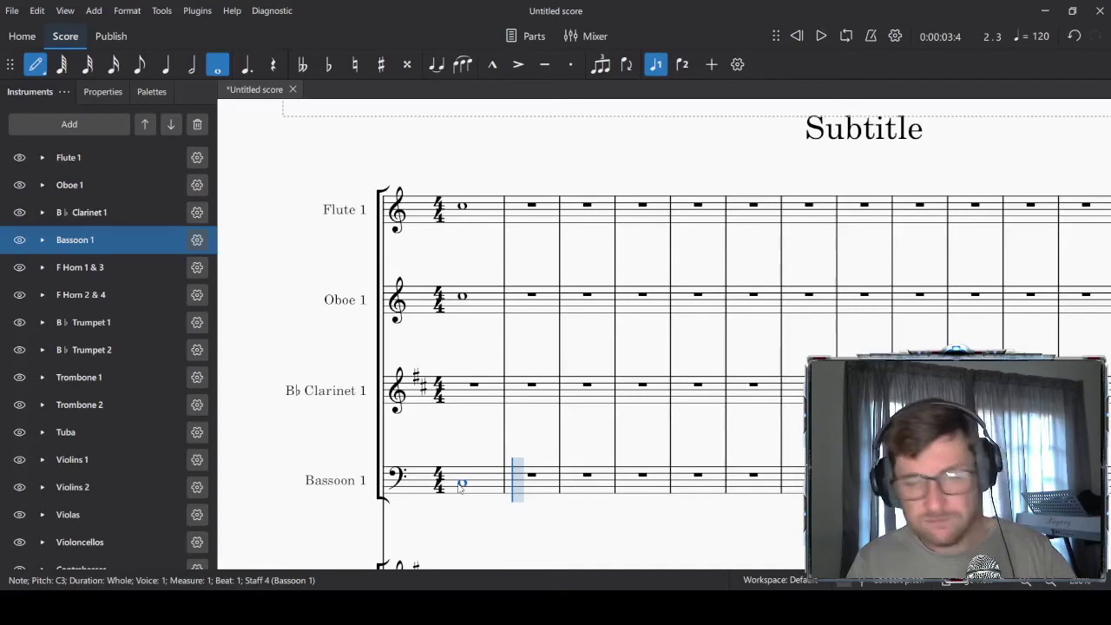
key("ctrl+z")
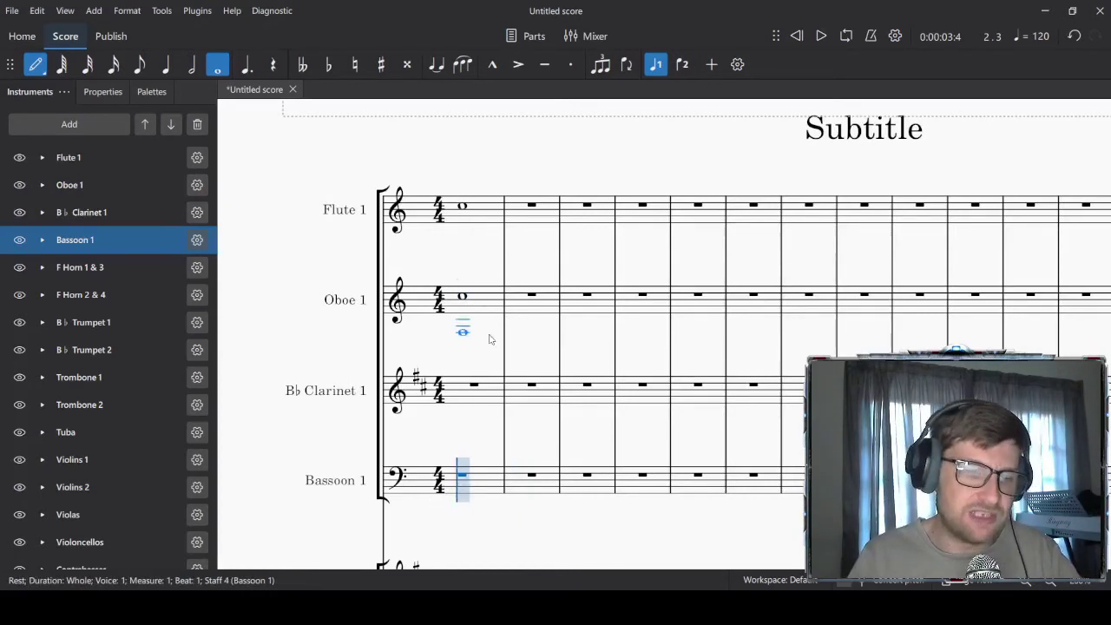
left_click(463, 390)
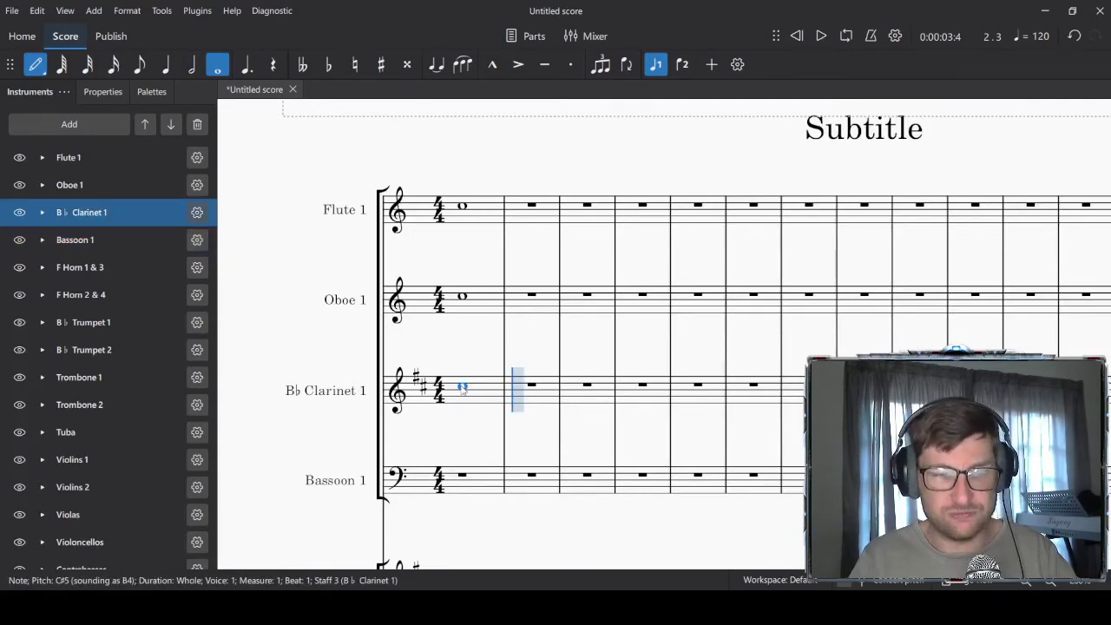
key("Escape")
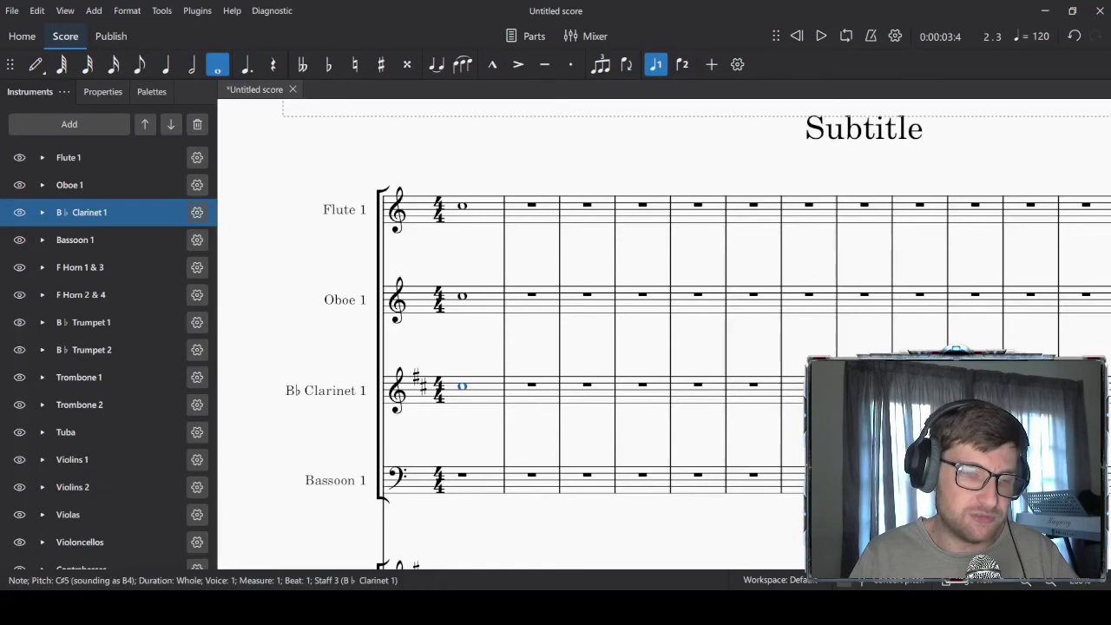
key("Escape")
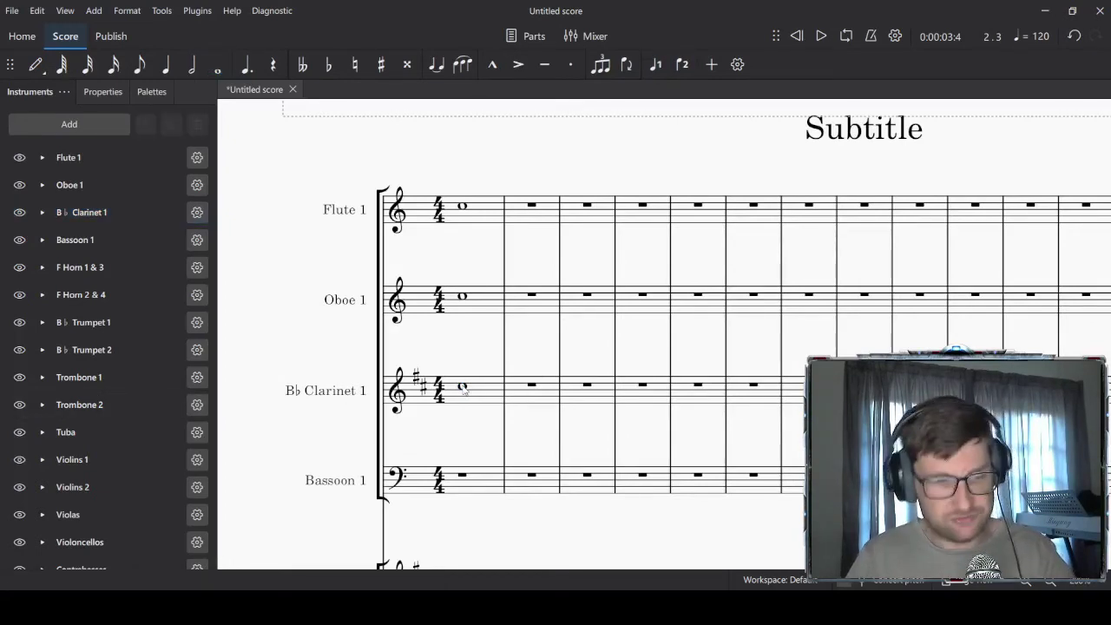
Raise the Bb Clarinet 1 whole note to a written D5 sounding C5
left_click(463, 388)
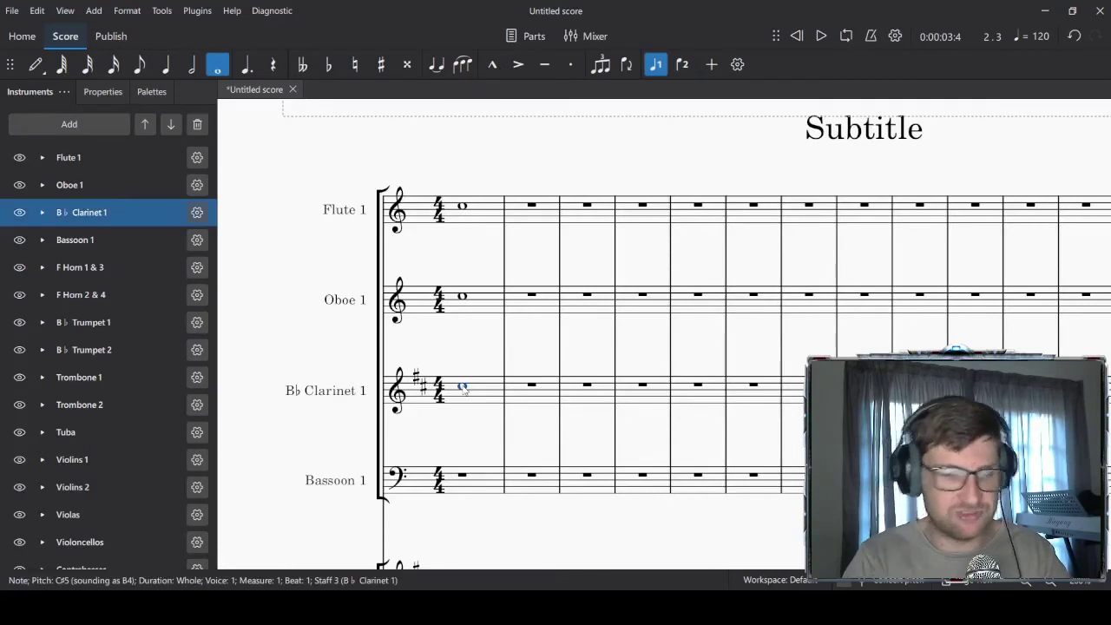
key("Up")
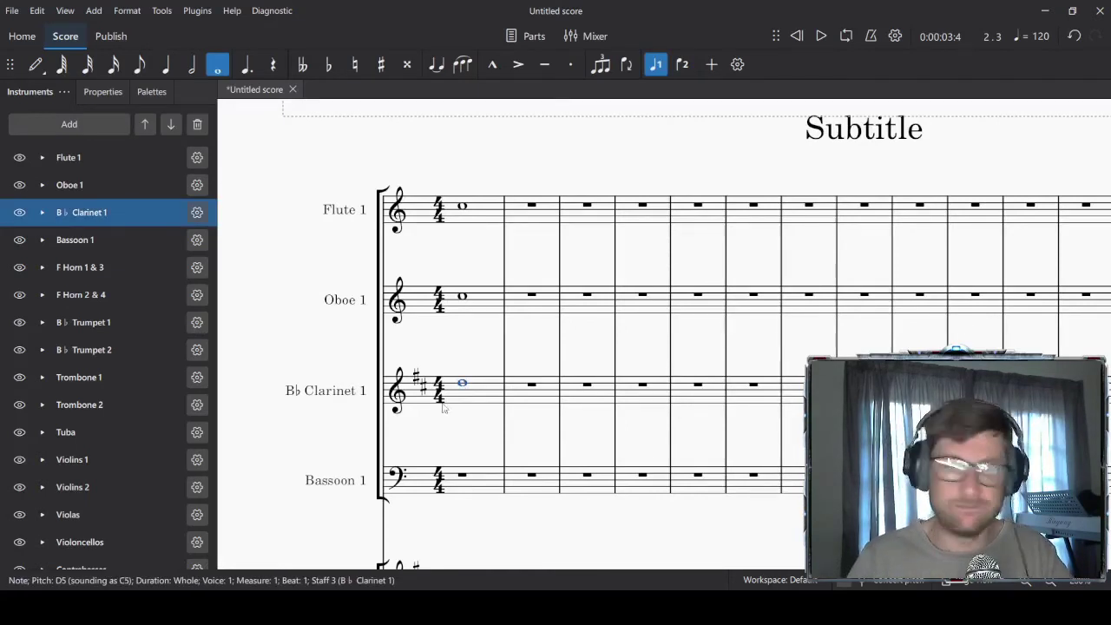
left_click(478, 302)
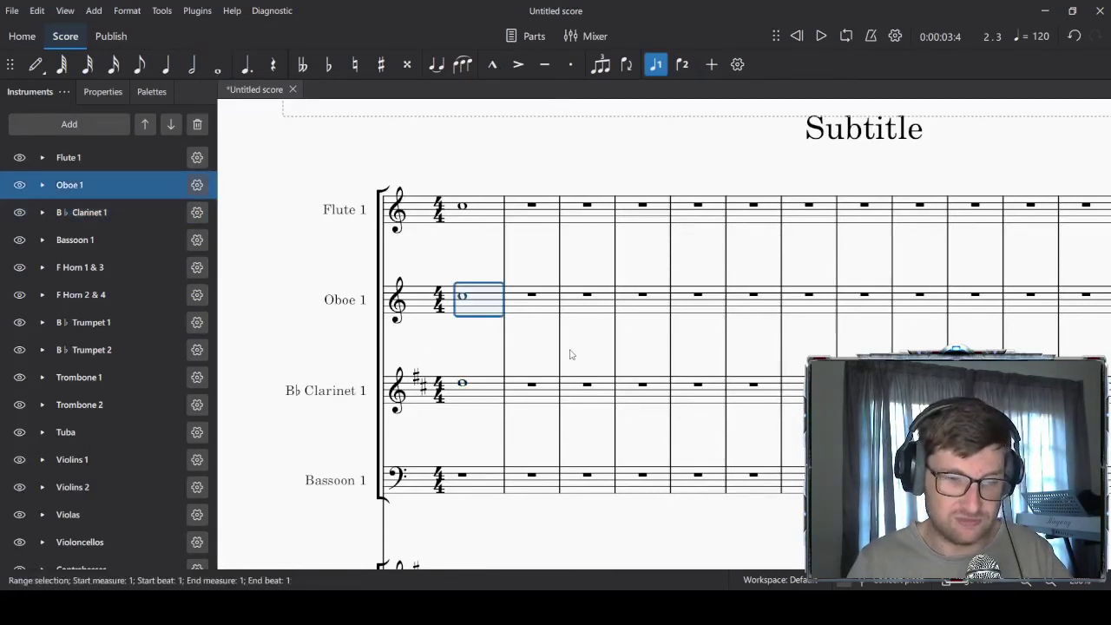
key("Escape")
Play back the bar-1 chord, then remove the Flute, Oboe and Clarinet whole notes
key("space")
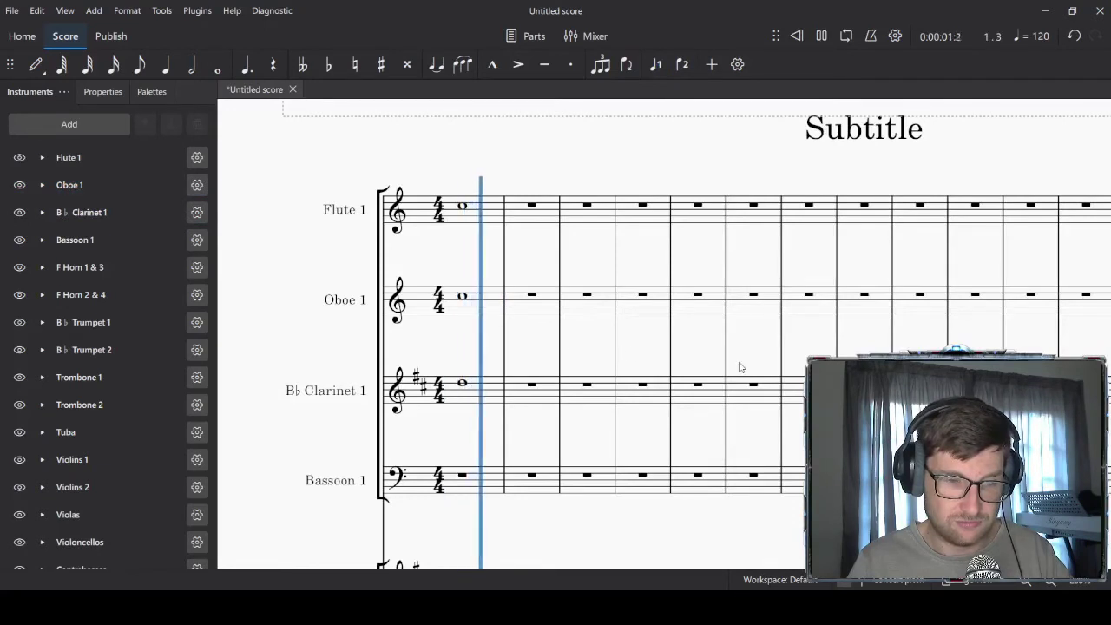
key("space")
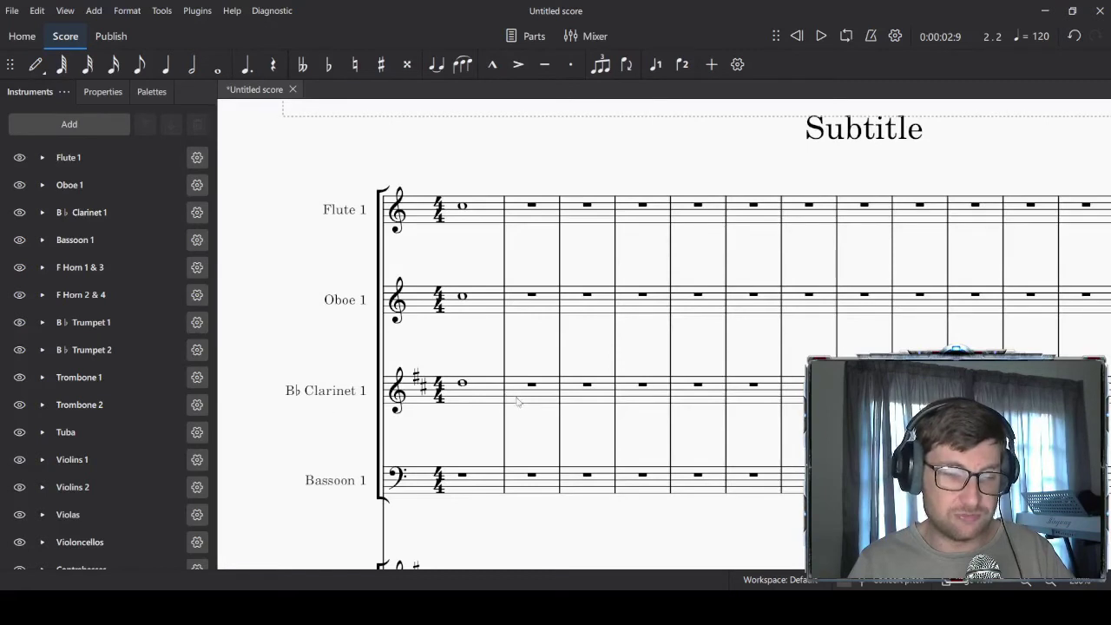
left_click(478, 214, "shift")
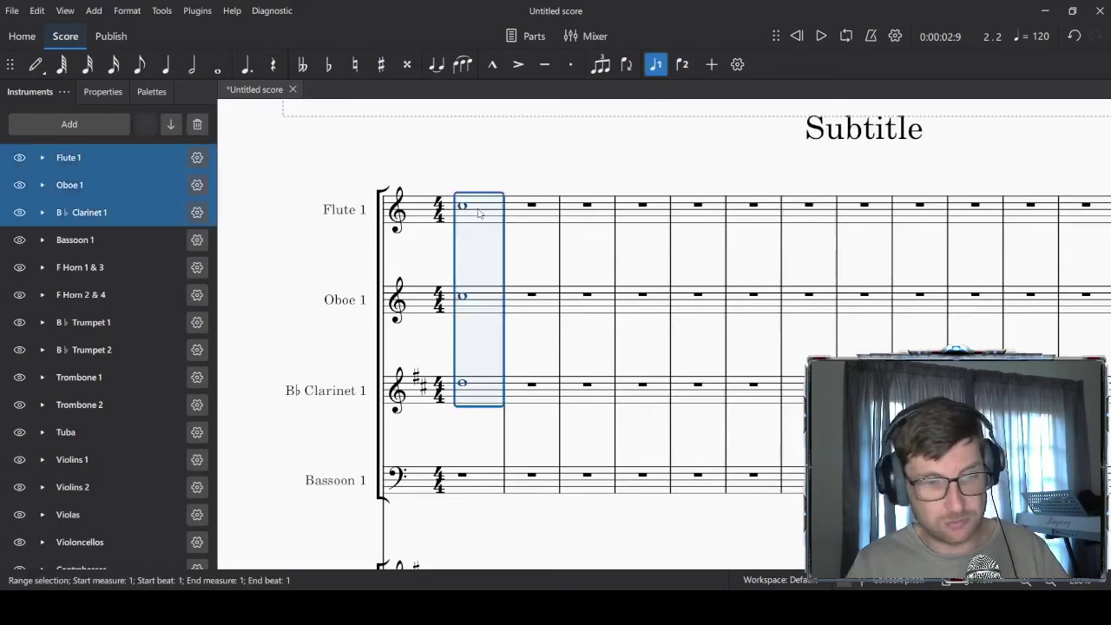
key("ctrl+z")
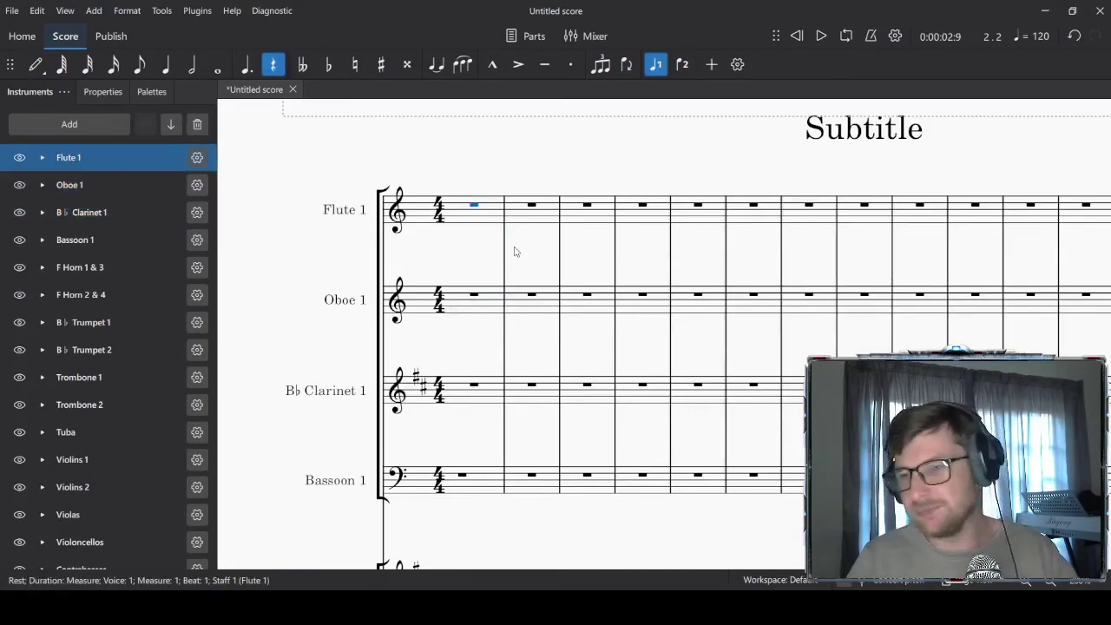
scroll(512, 248, "down", 1)
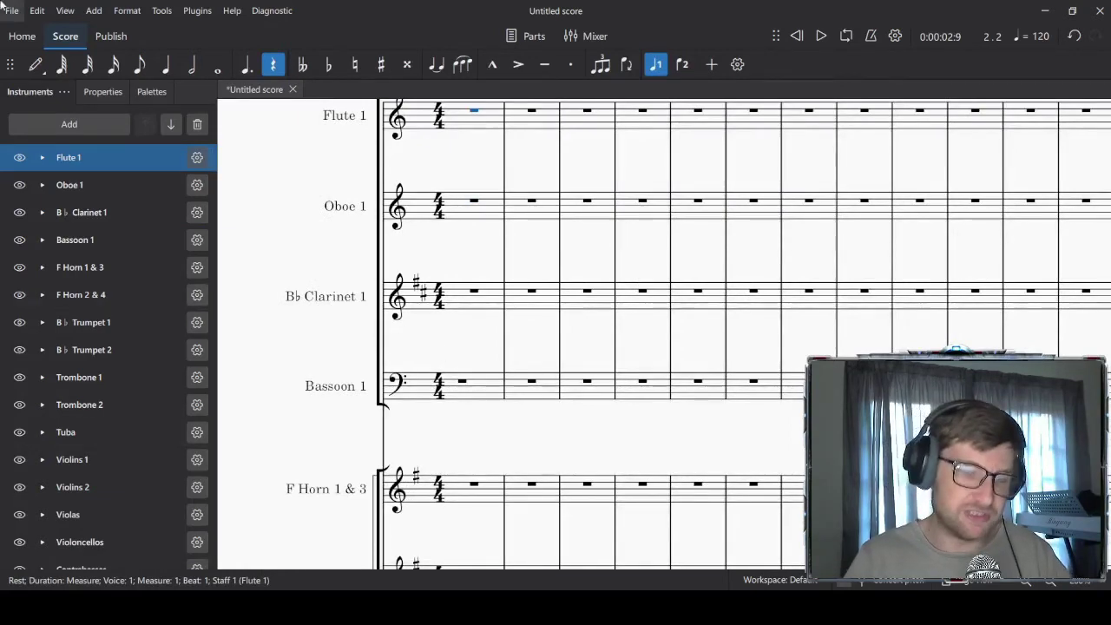
scroll(606, 373, "down", 4)
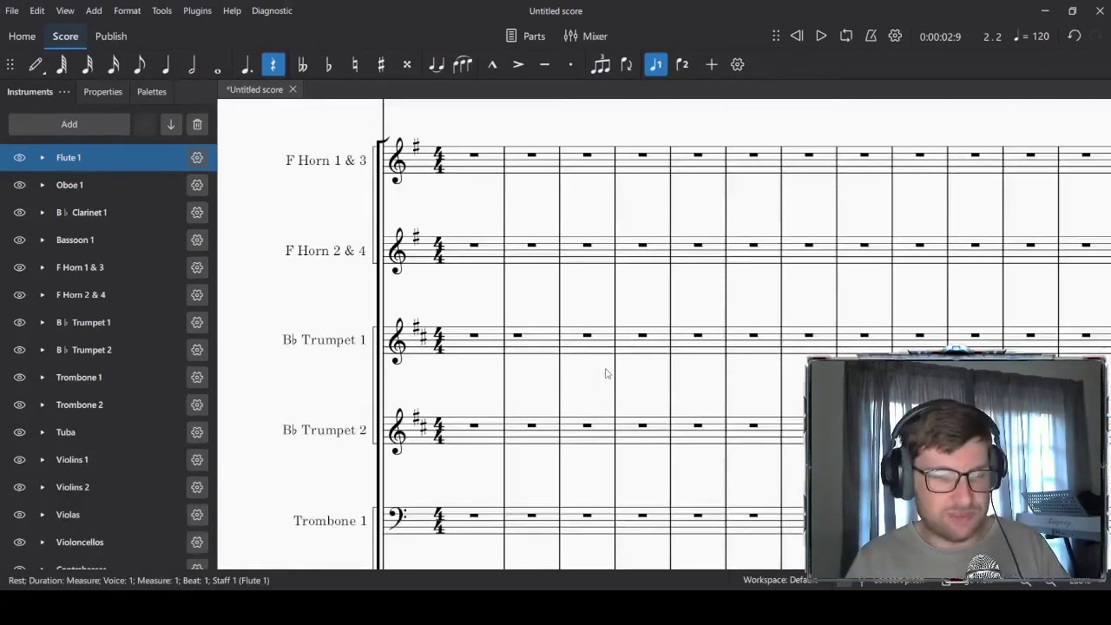
scroll(605, 373, "down", 2)
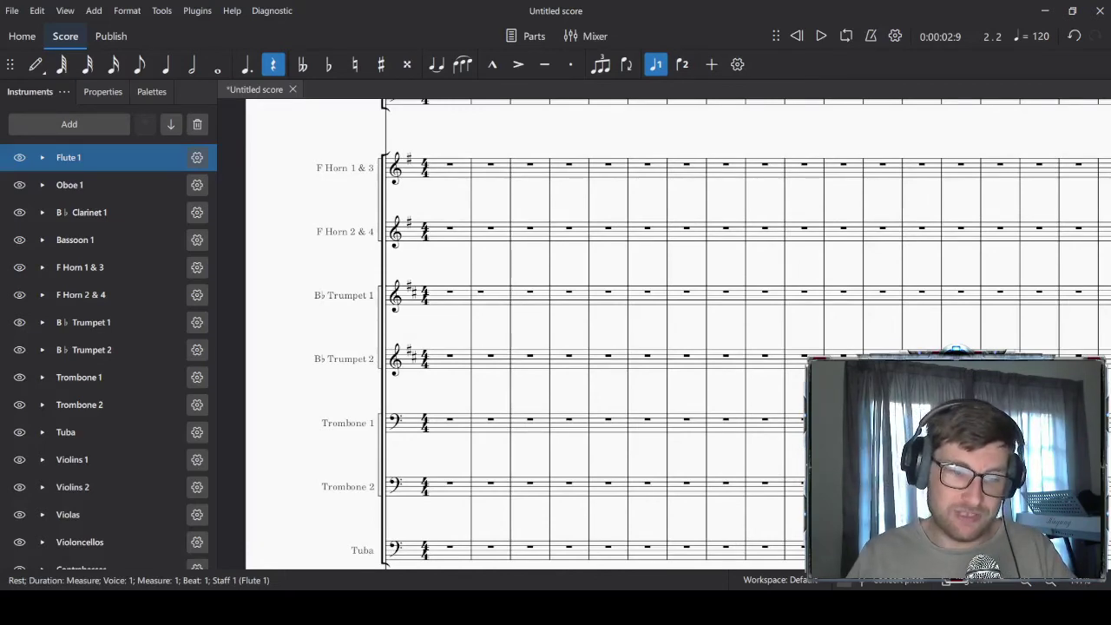
scroll(676, 347, "up", 5)
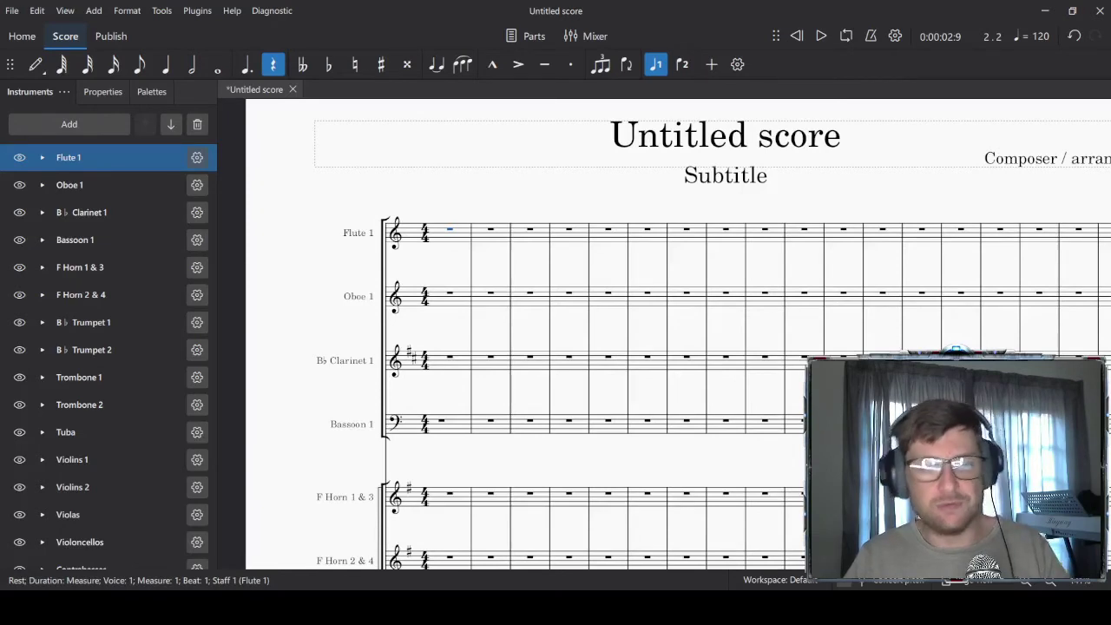
scroll(659, 347, "down", 2)
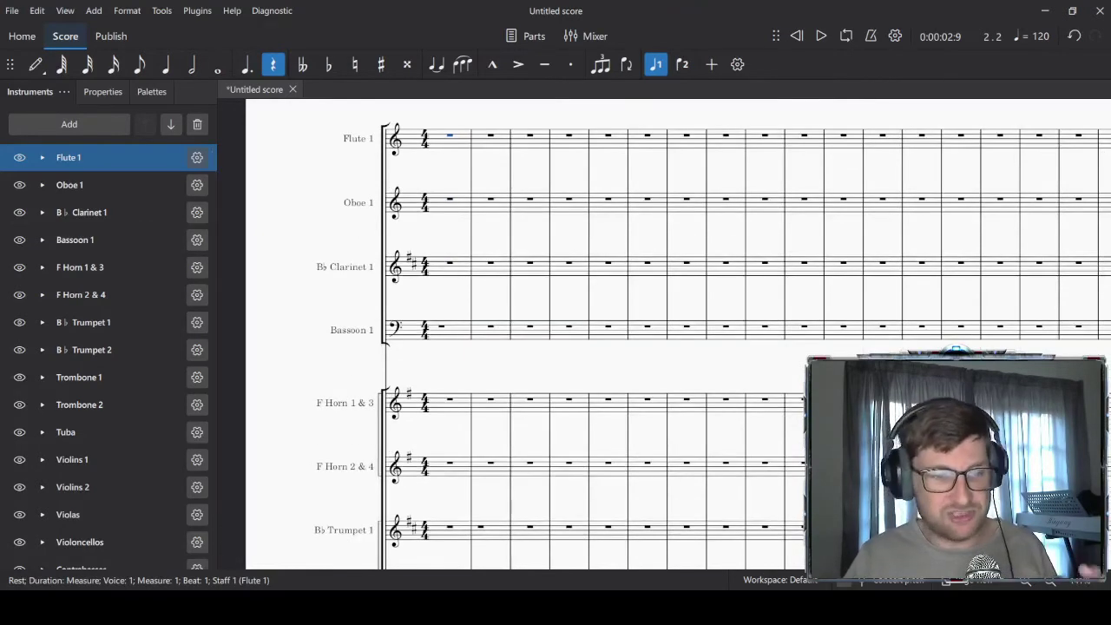
scroll(659, 347, "down", 3)
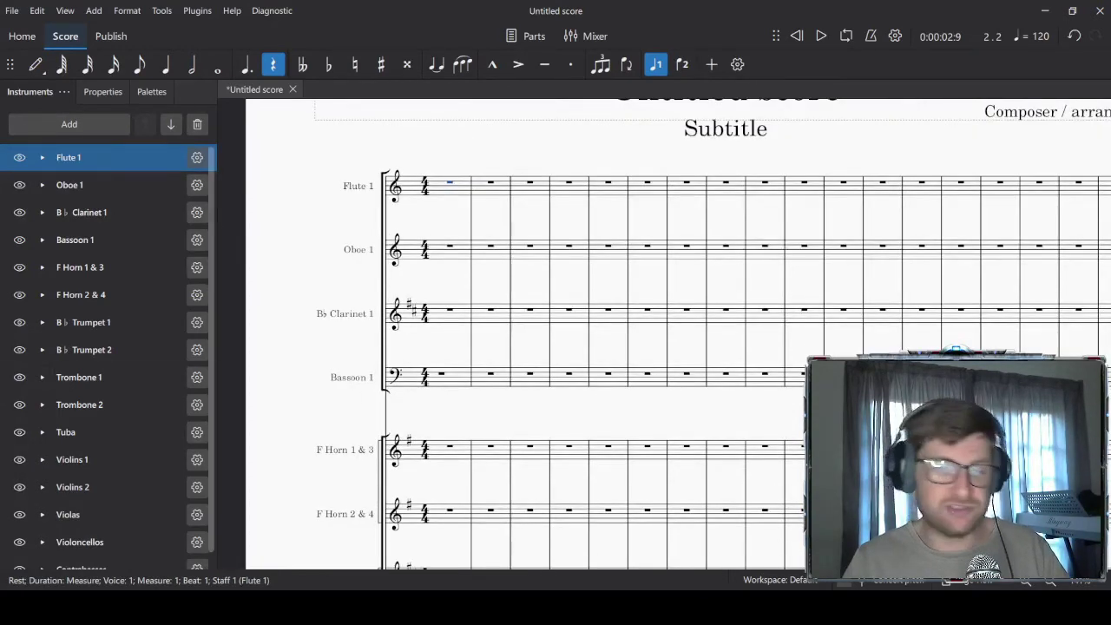
scroll(677, 334, "down", 2)
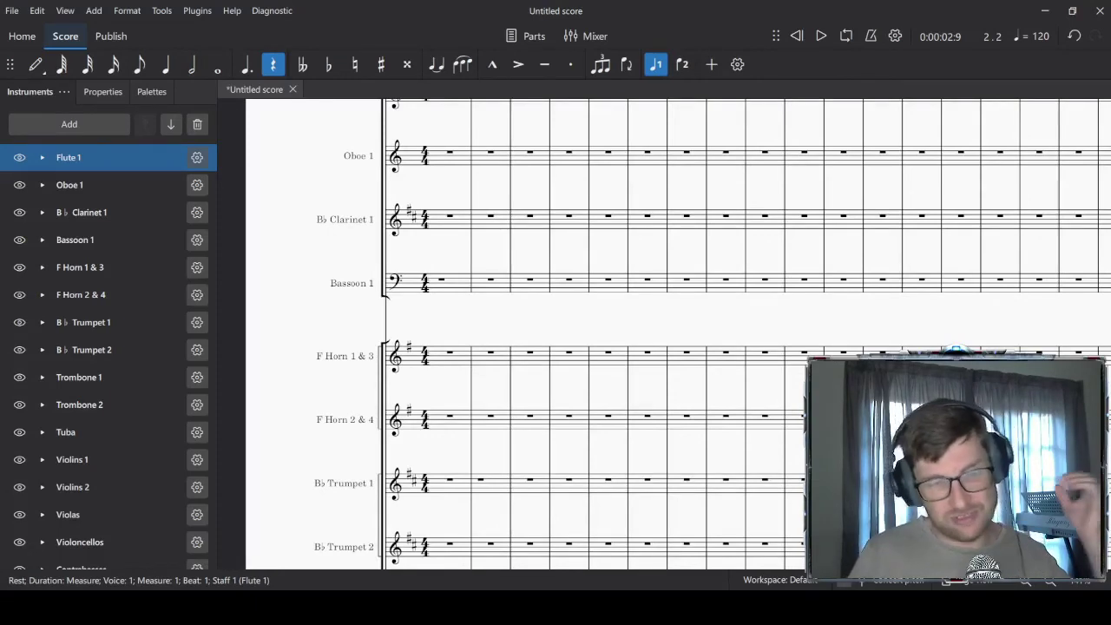
scroll(677, 334, "down", 3)
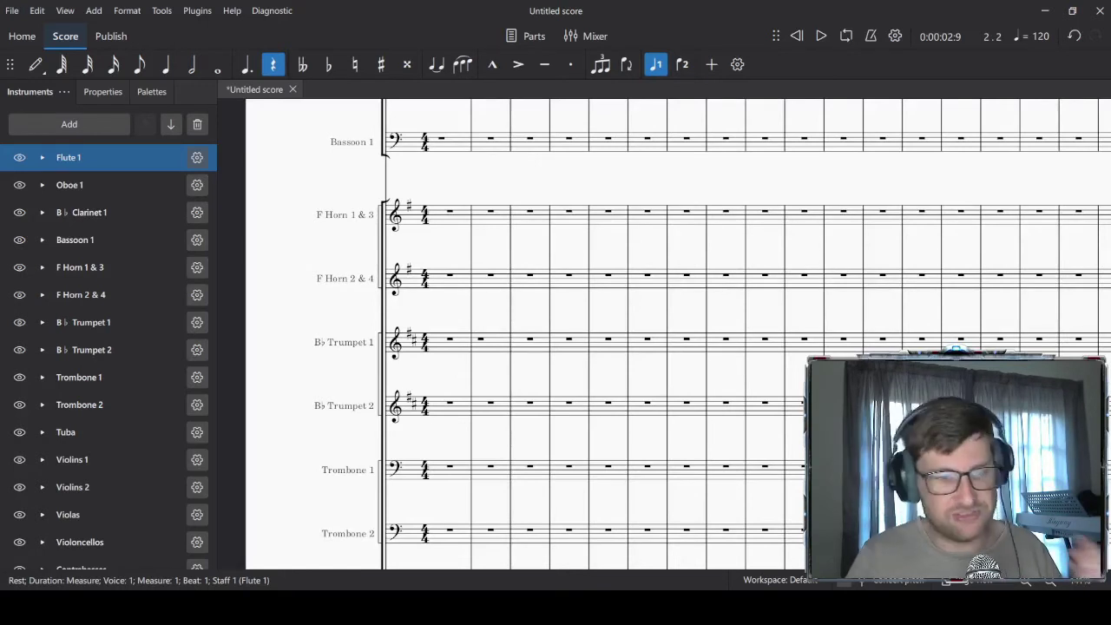
scroll(660, 334, "down", 1)
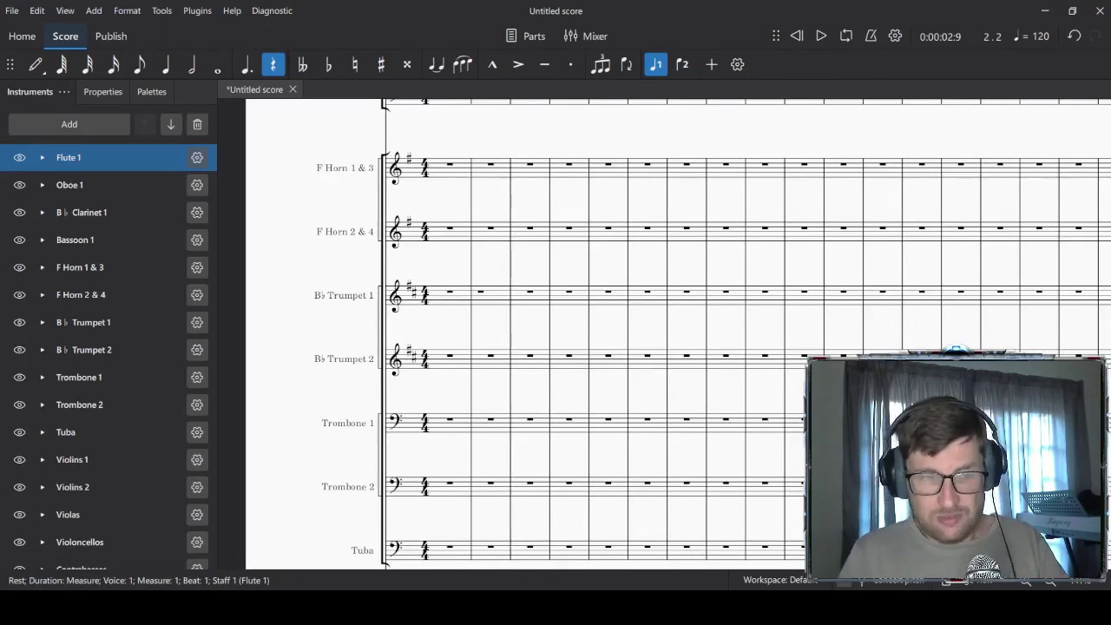
scroll(676, 330, "down", 1)
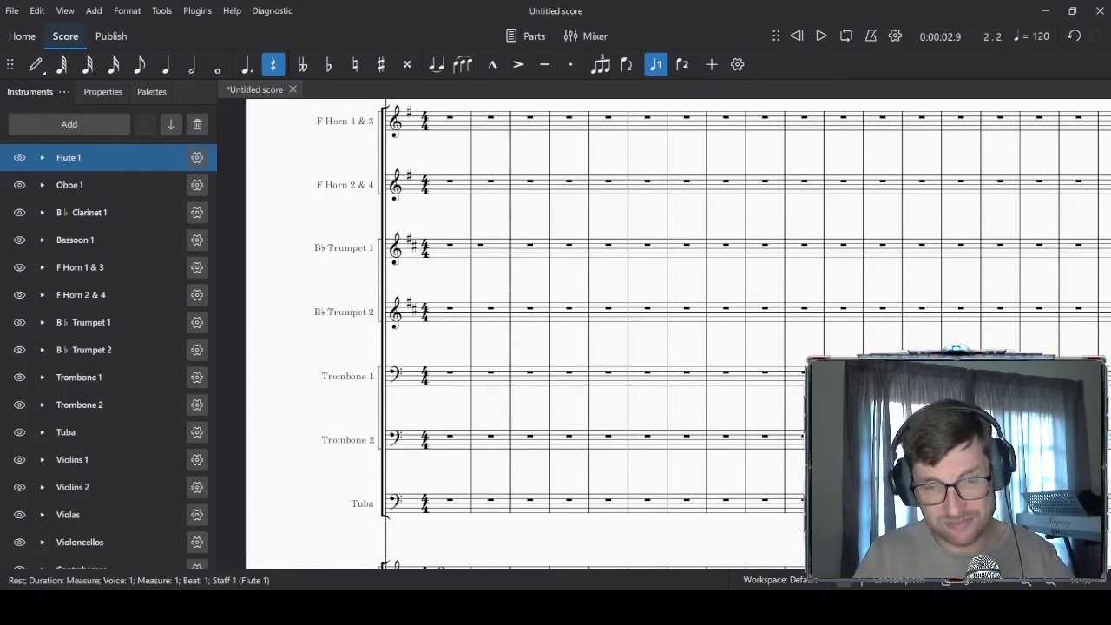
scroll(660, 334, "down", 1)
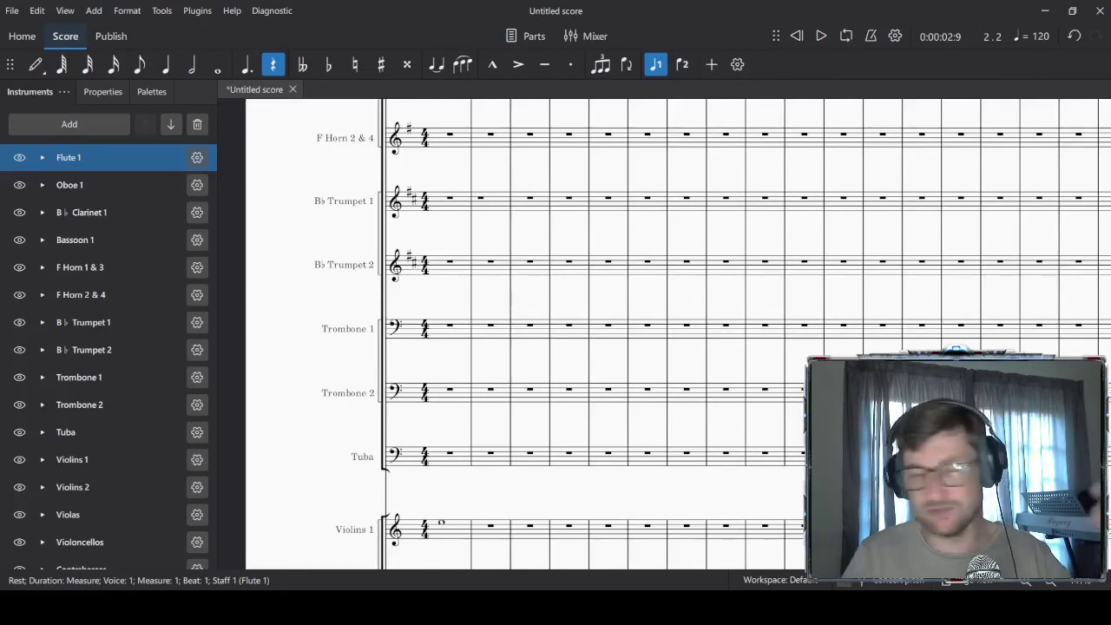
scroll(659, 334, "down", 1)
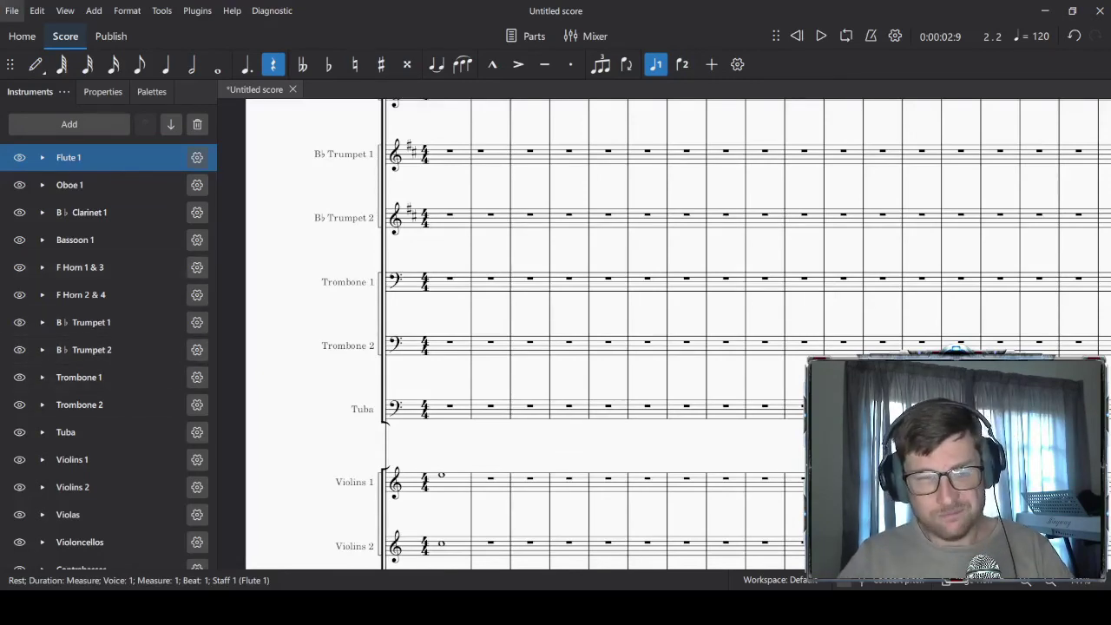
scroll(677, 334, "up", 3)
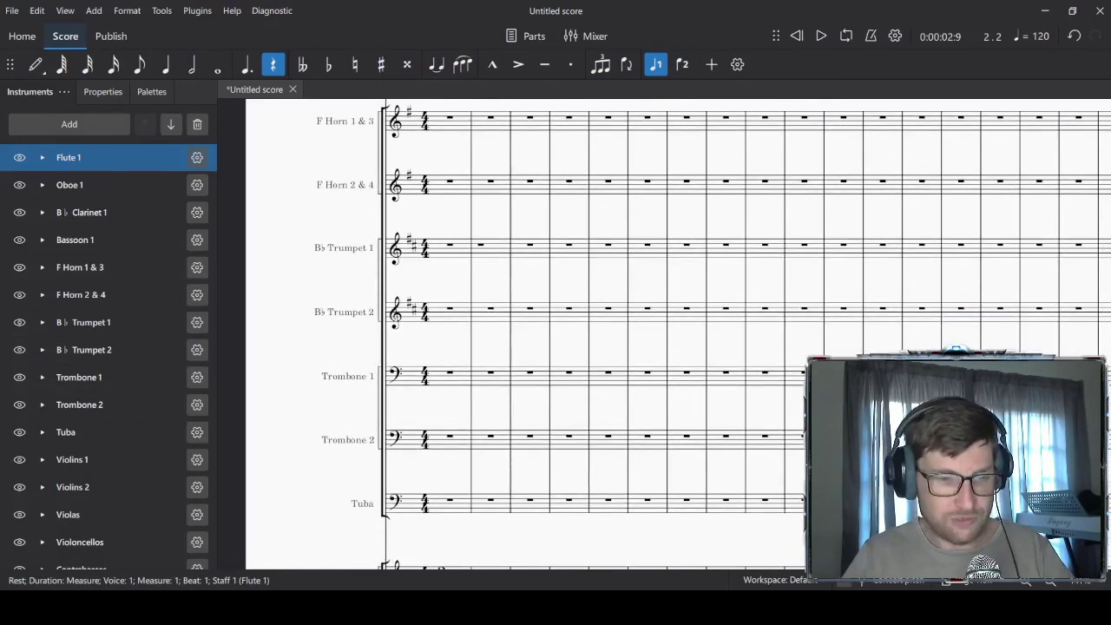
key("Escape")
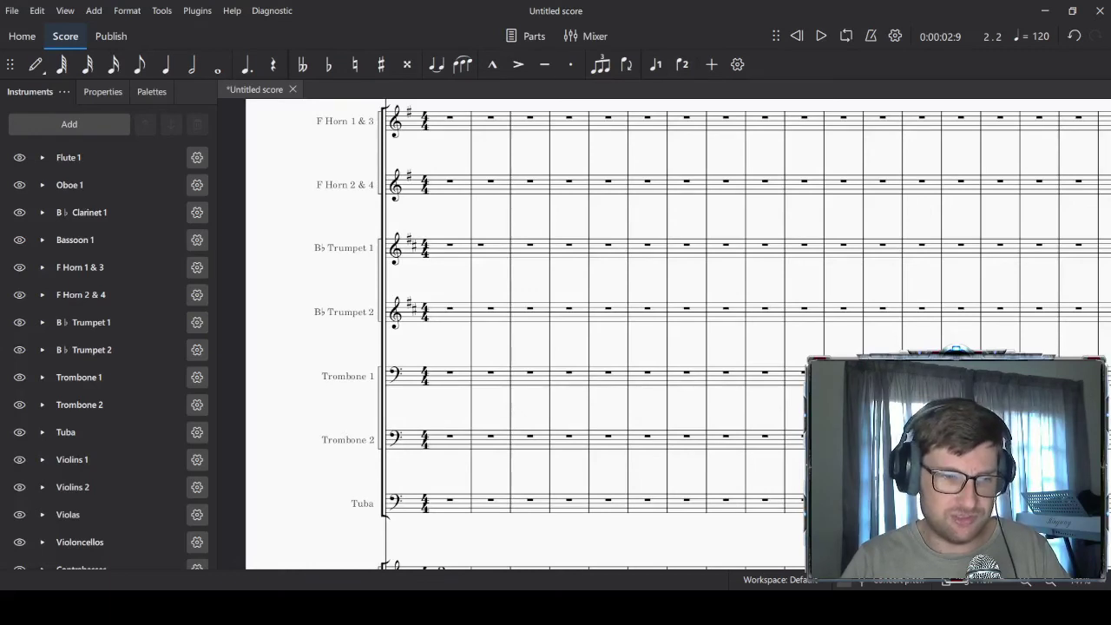
scroll(608, 330, "up", 1)
scroll(607, 329, "up", 1)
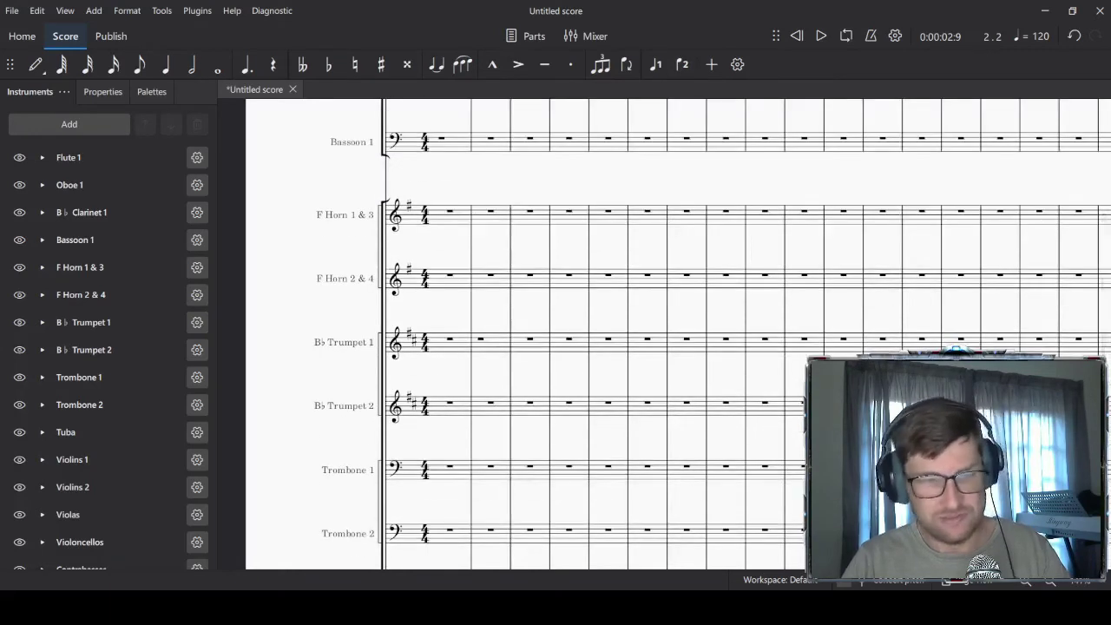
left_click(453, 214)
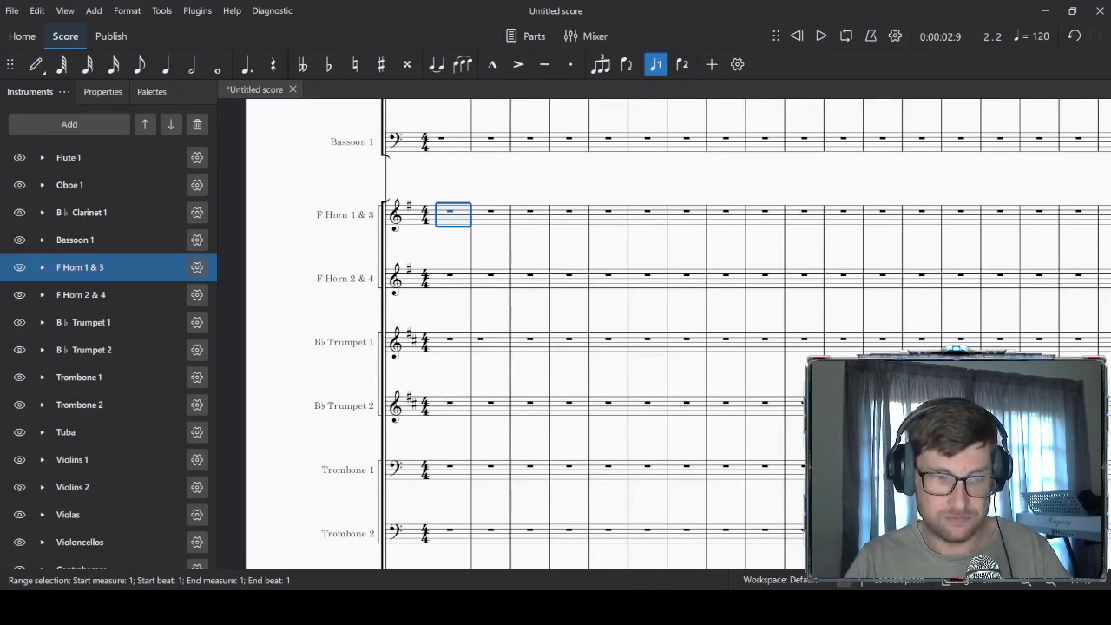
Enter whole-note Cs in measure 1 of Flute 1 and Oboe 1
left_click(35, 64)
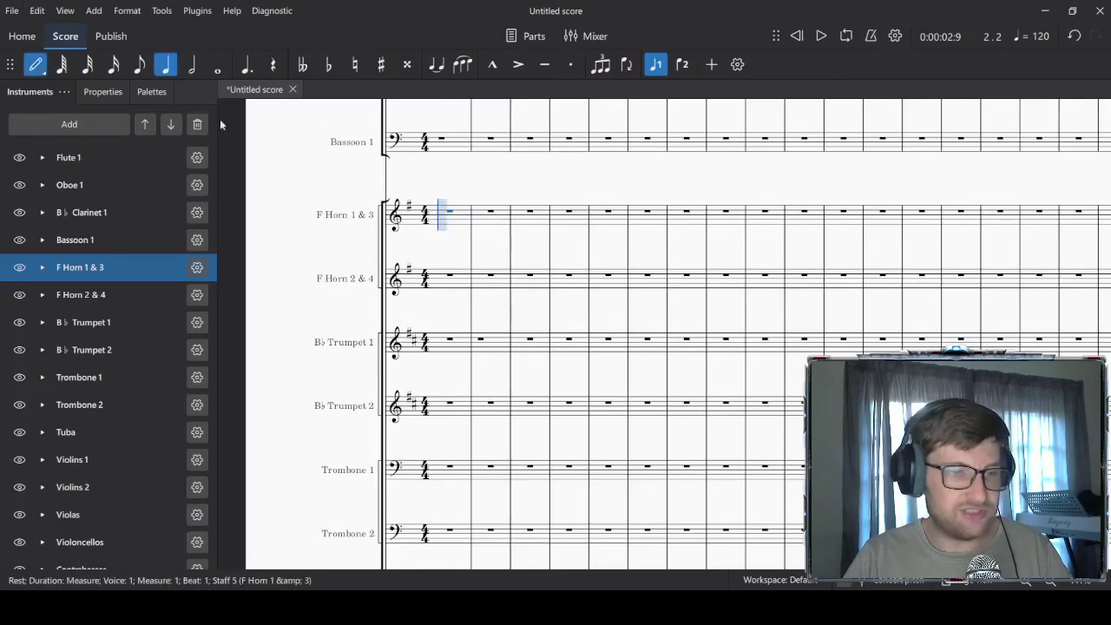
left_click(218, 66)
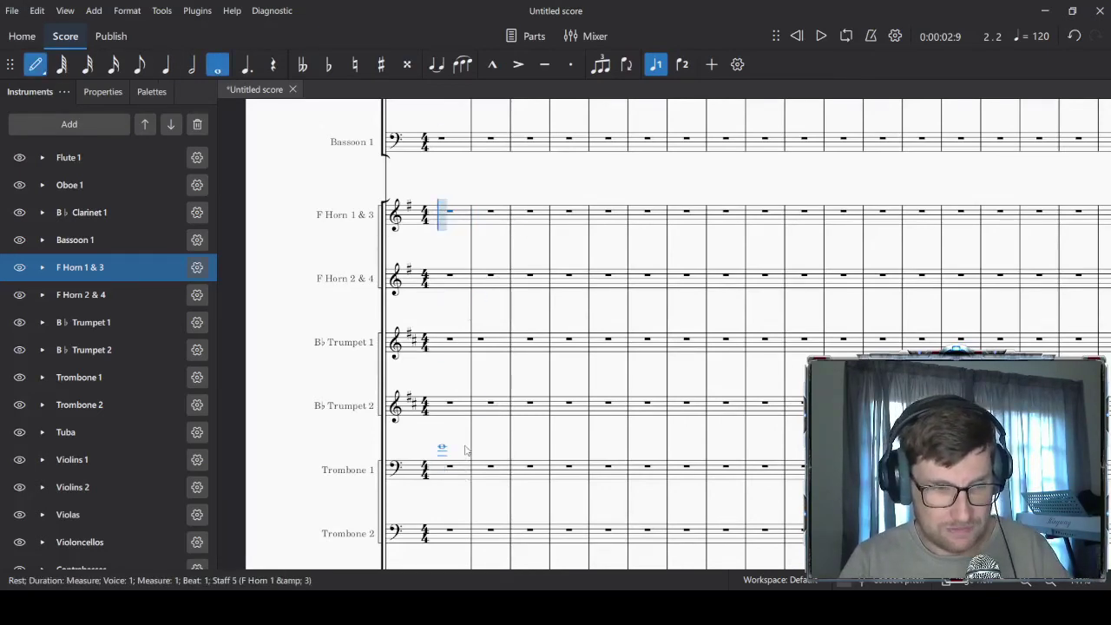
scroll(511, 414, "up", 3)
scroll(480, 227, "down", 1)
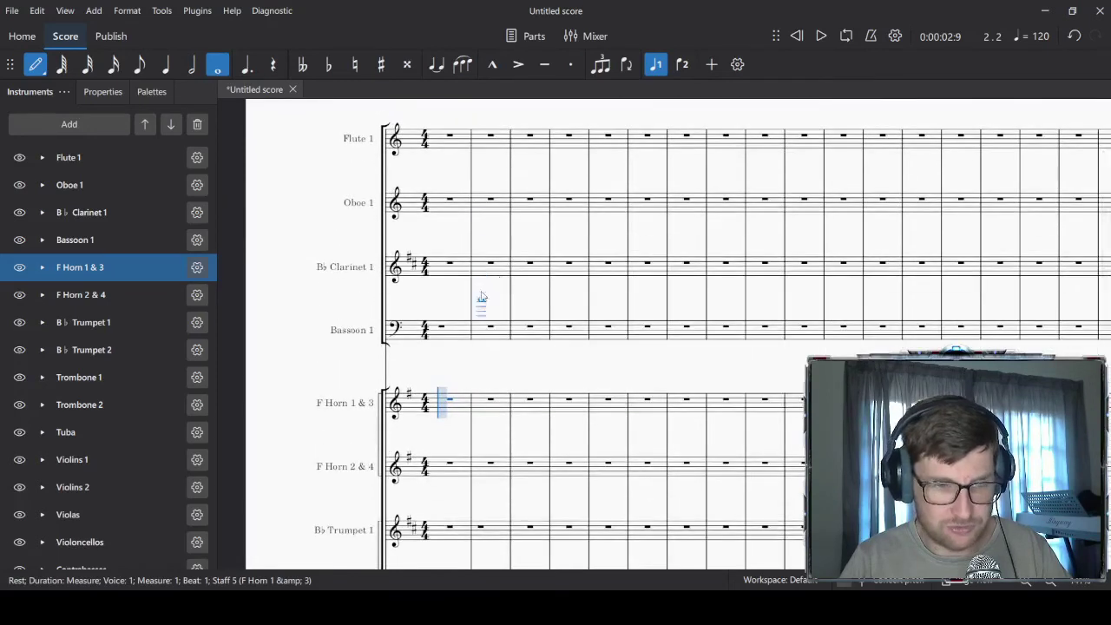
left_click(441, 137)
left_click(442, 201)
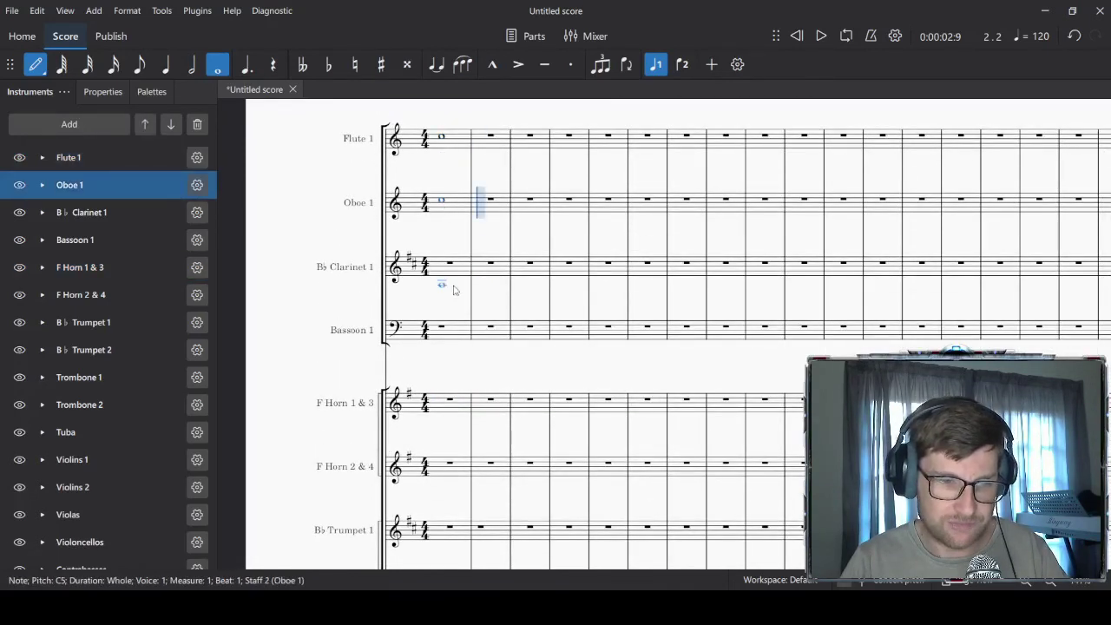
Add a whole note to F Horn 1 & 3 bar 1 and drag it up to G5
left_click(446, 403)
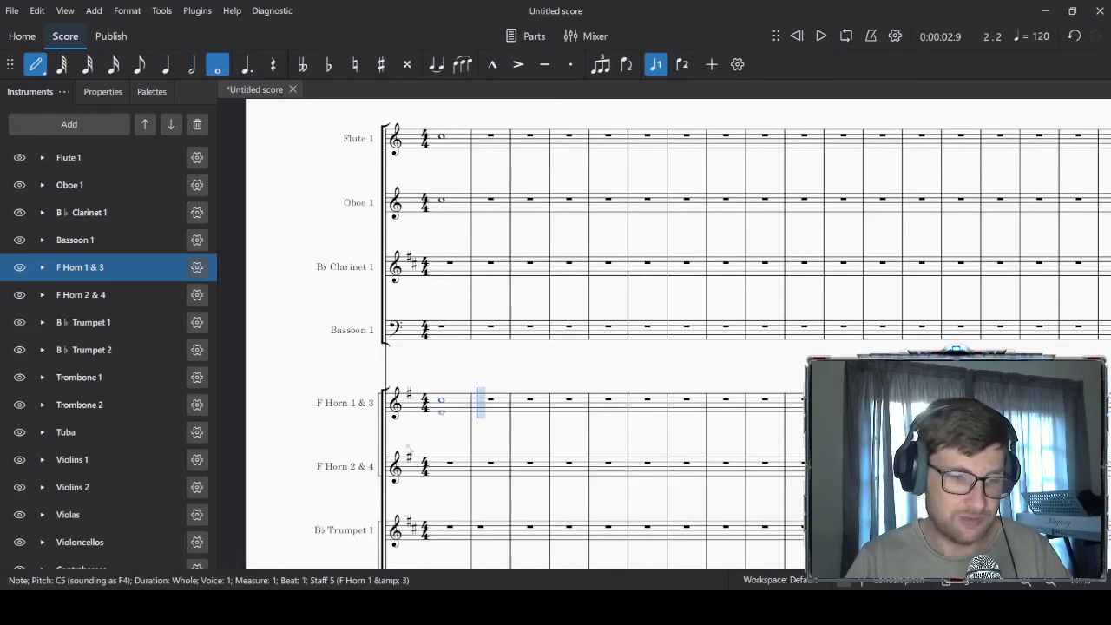
left_click(35, 65)
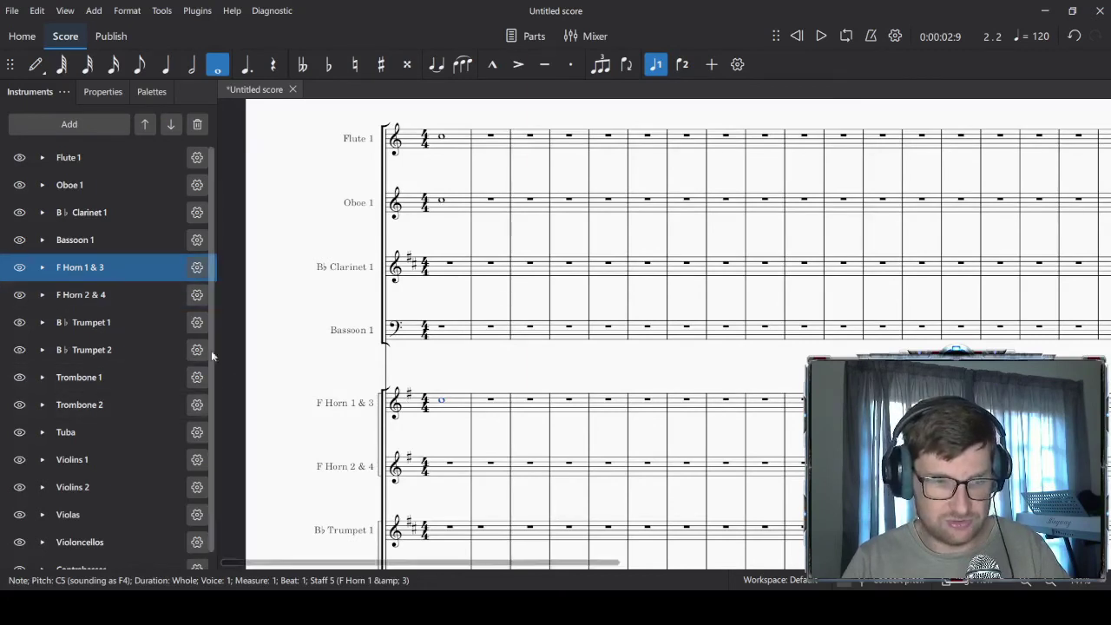
mouse_move(443, 401)
left_mouse_down()
mouse_move(468, 387)
mouse_move(462, 399)
mouse_move(445, 395)
left_mouse_up()
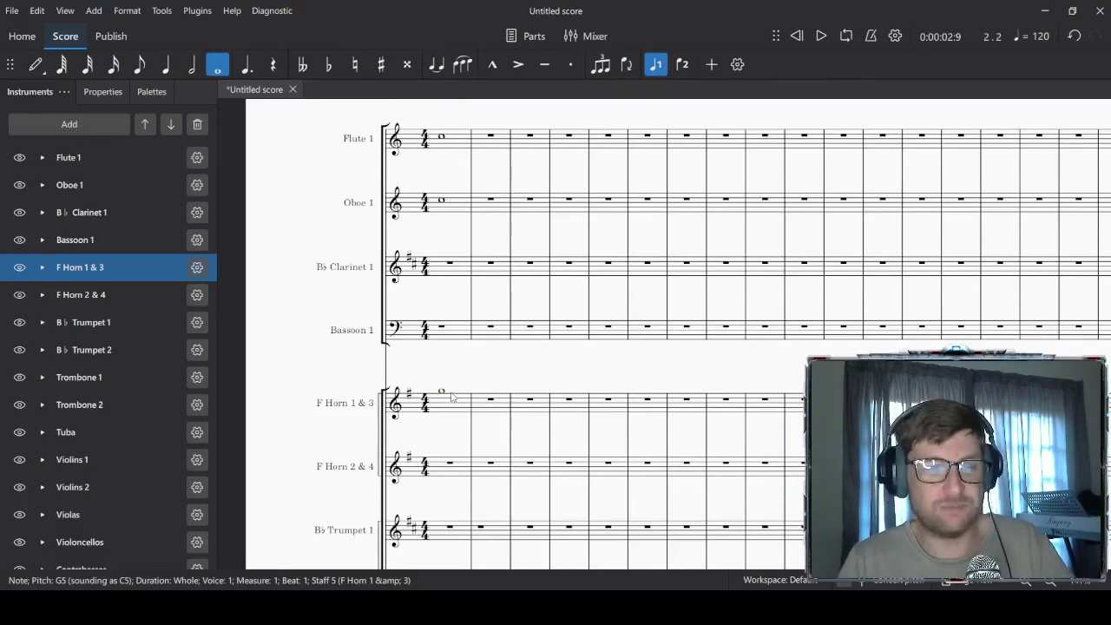
Delete the horn's whole note so F Horn 1 & 3 rests in measure 1
key("Delete")
scroll(521, 403, "down", 2)
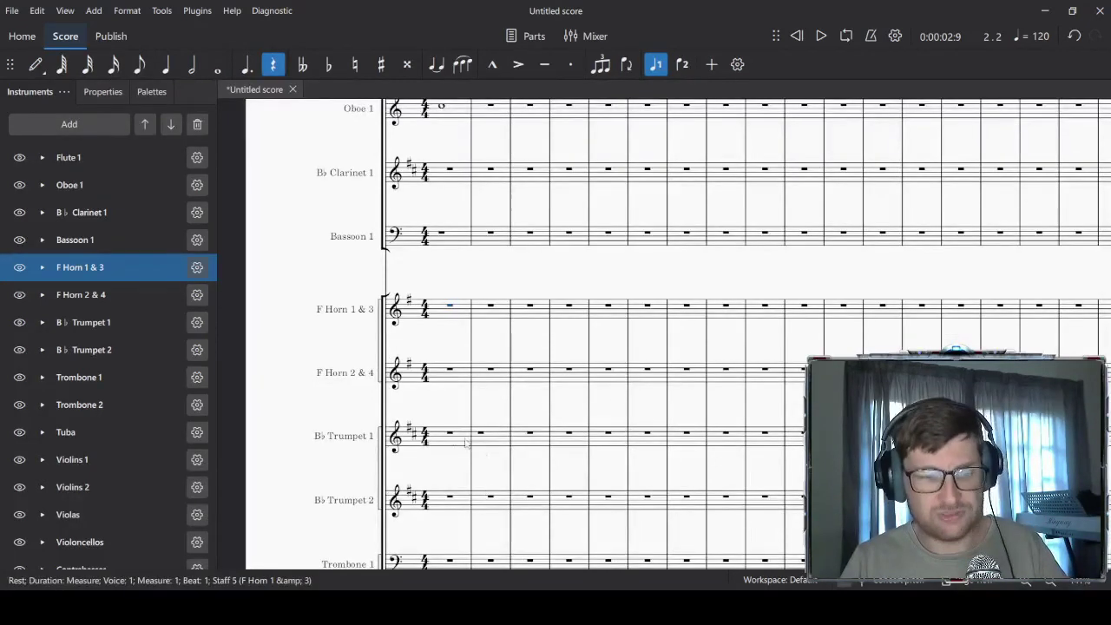
scroll(451, 440, "up", 1)
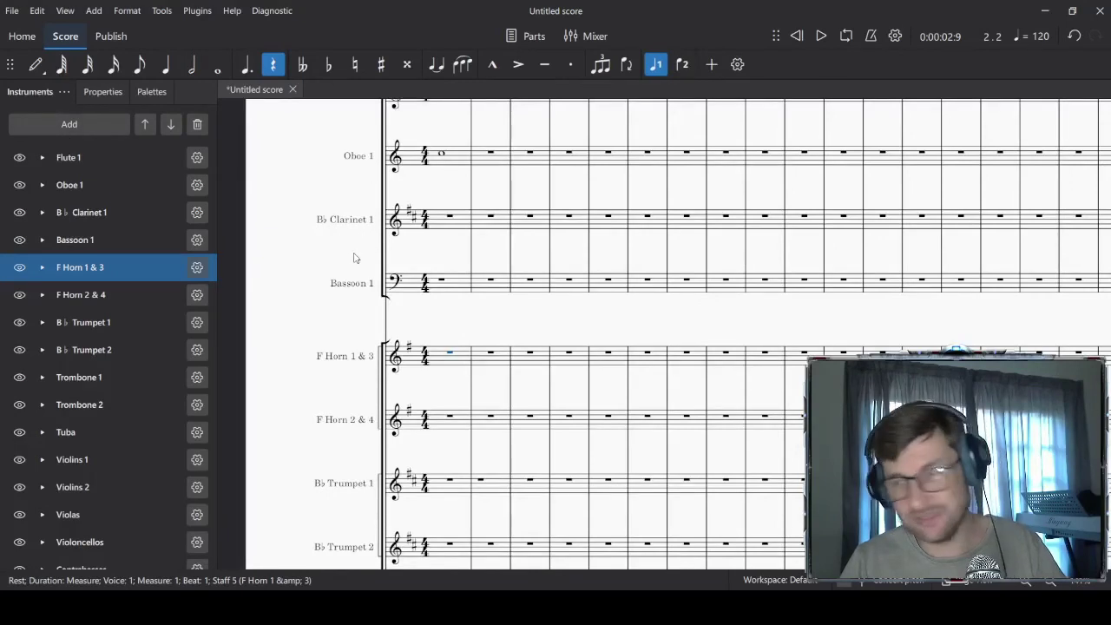
scroll(355, 255, "down", 2)
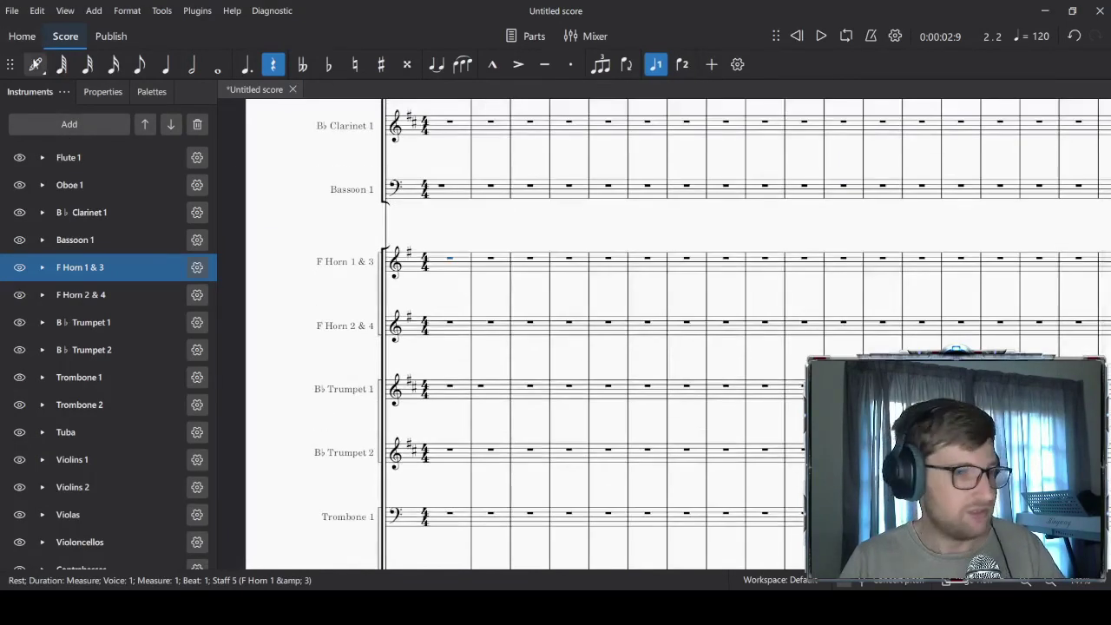
Enter a whole note in Bb Trumpet 1 bar 1 and raise it to D5
left_click(35, 64)
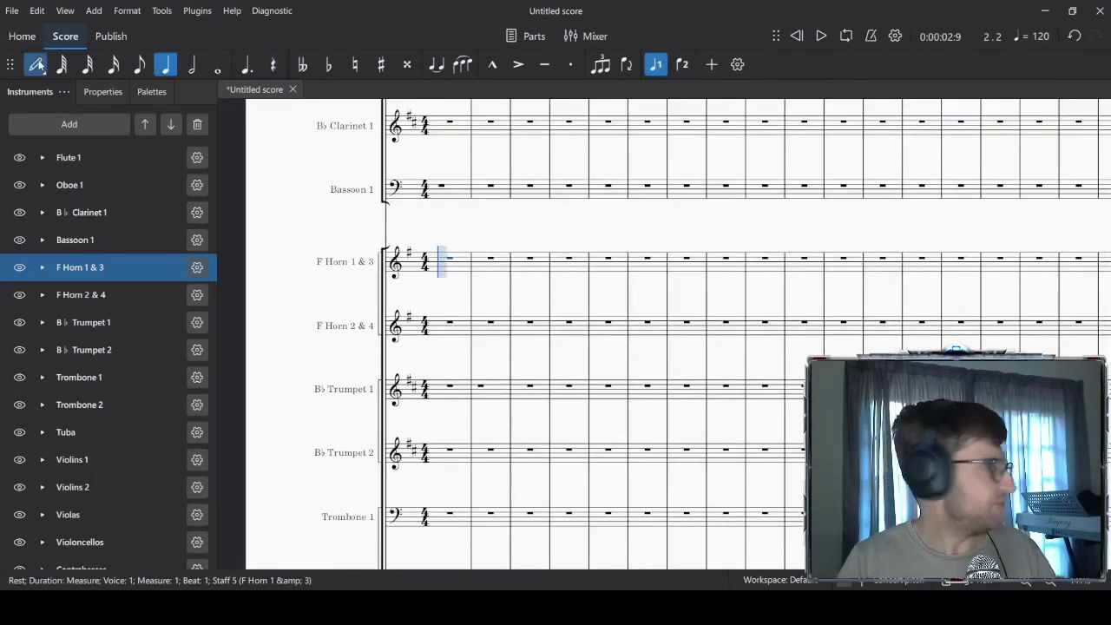
key("7")
left_click(440, 389)
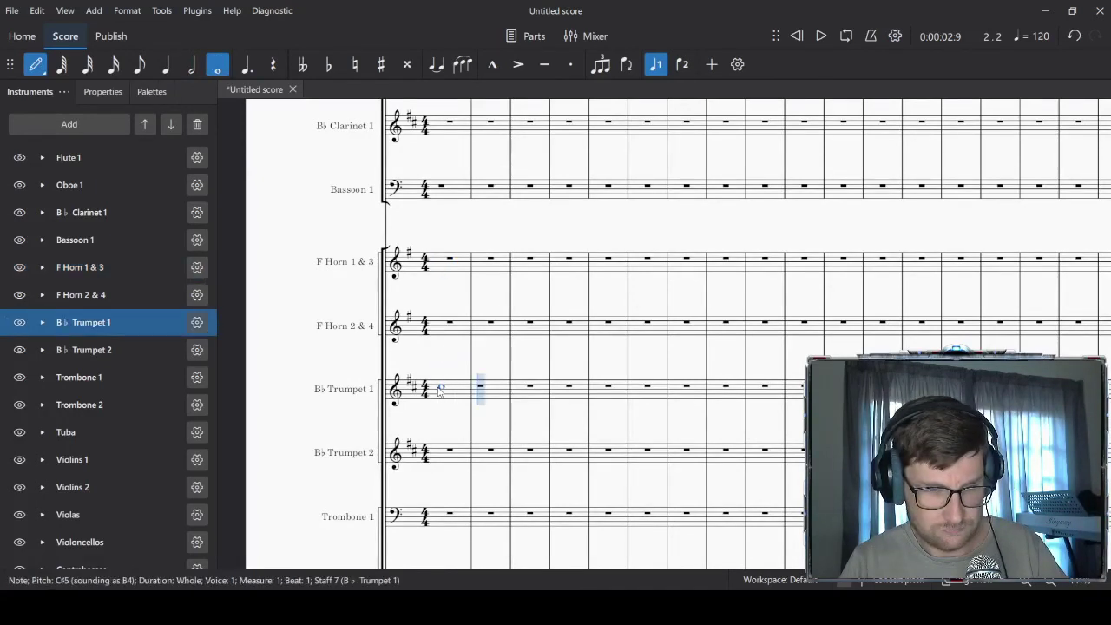
key("Up")
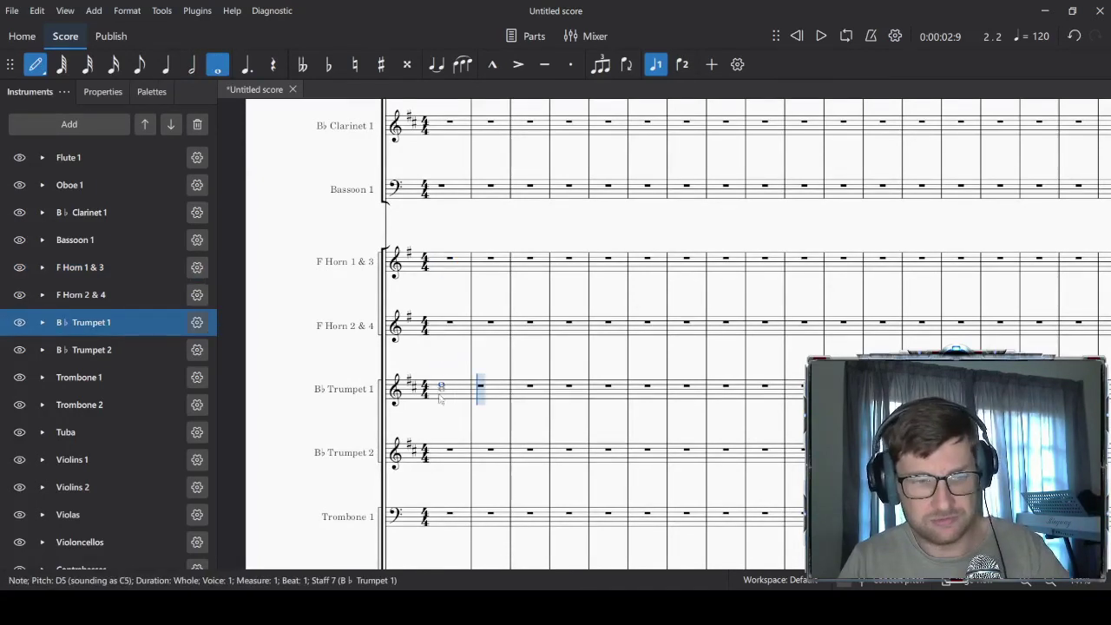
left_click(36, 65)
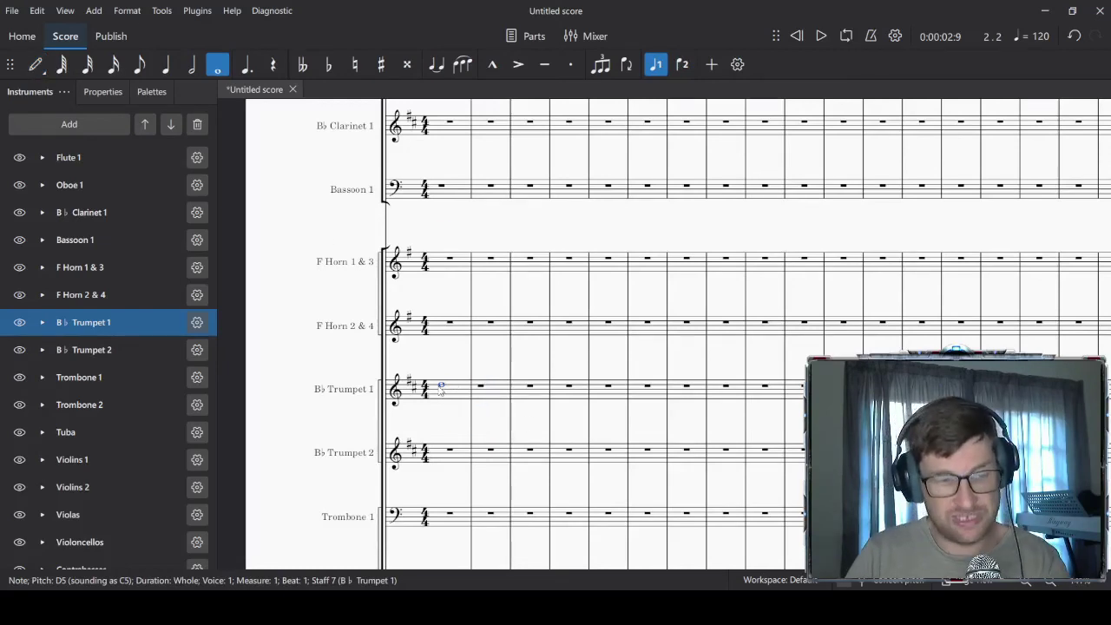
Play the score back from Oboe 1's first measure, then stop playback
scroll(451, 387, "up", 5)
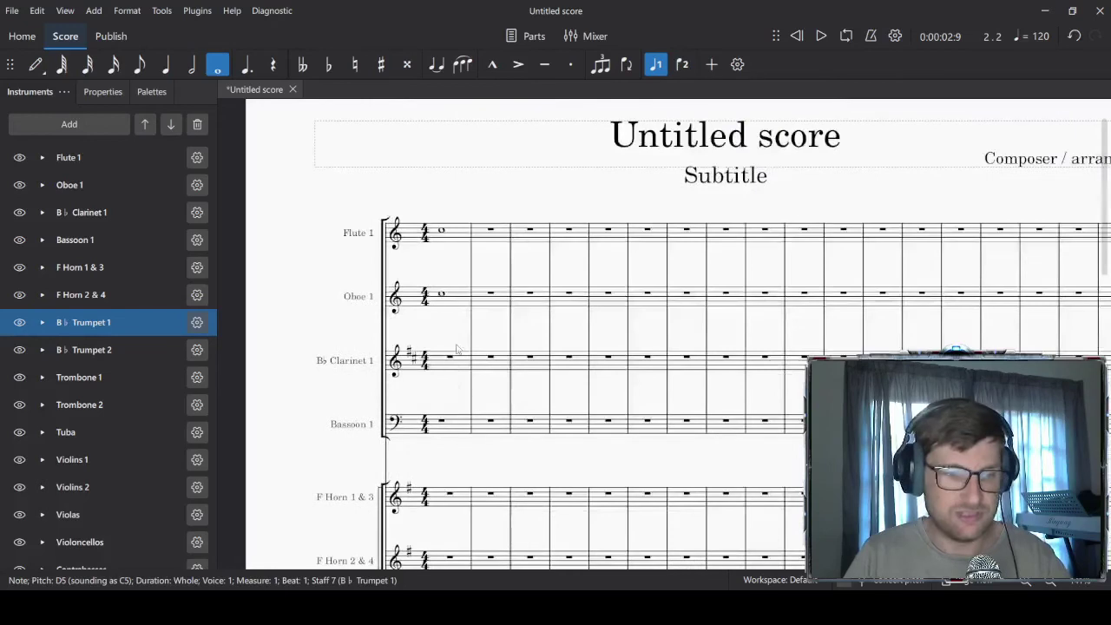
left_click(462, 299)
scroll(257, 330, "down", 4)
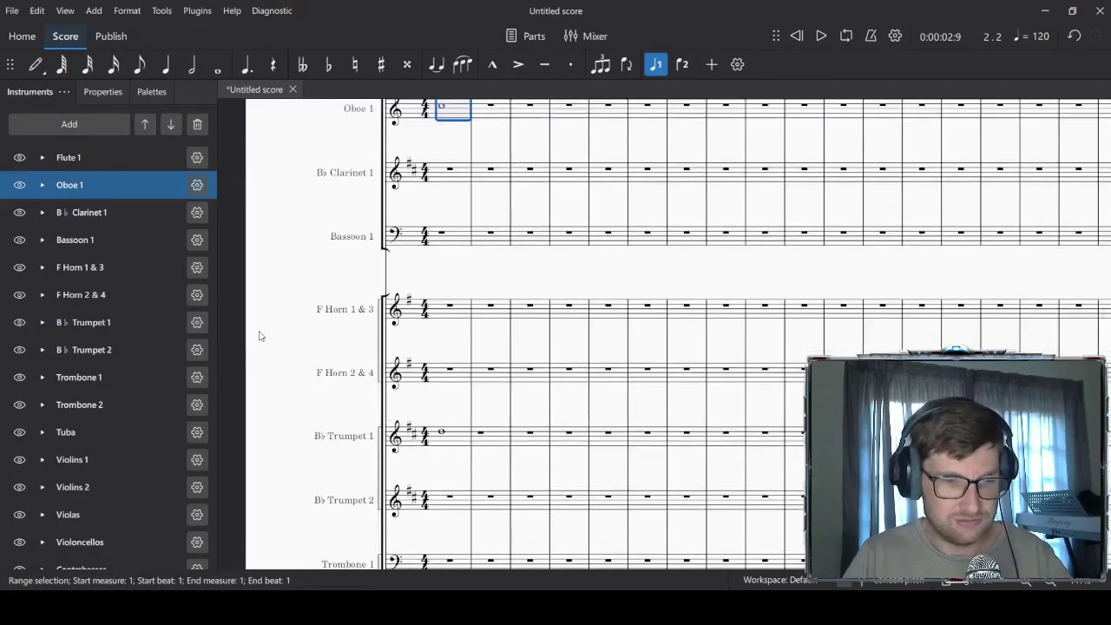
key("space")
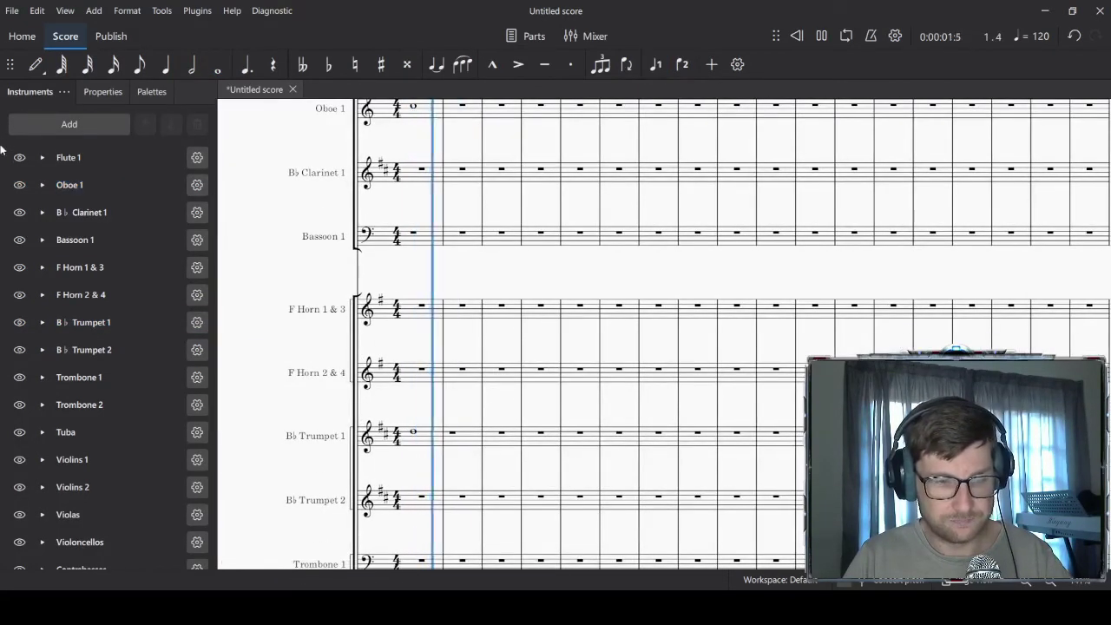
key("space")
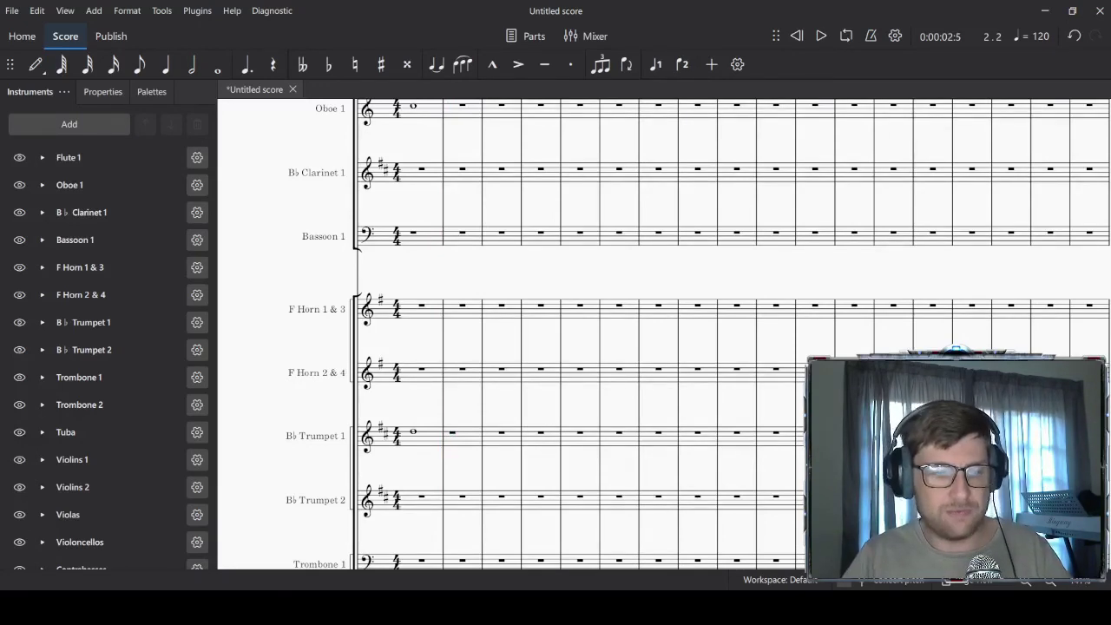
scroll(260, 247, "down", 4)
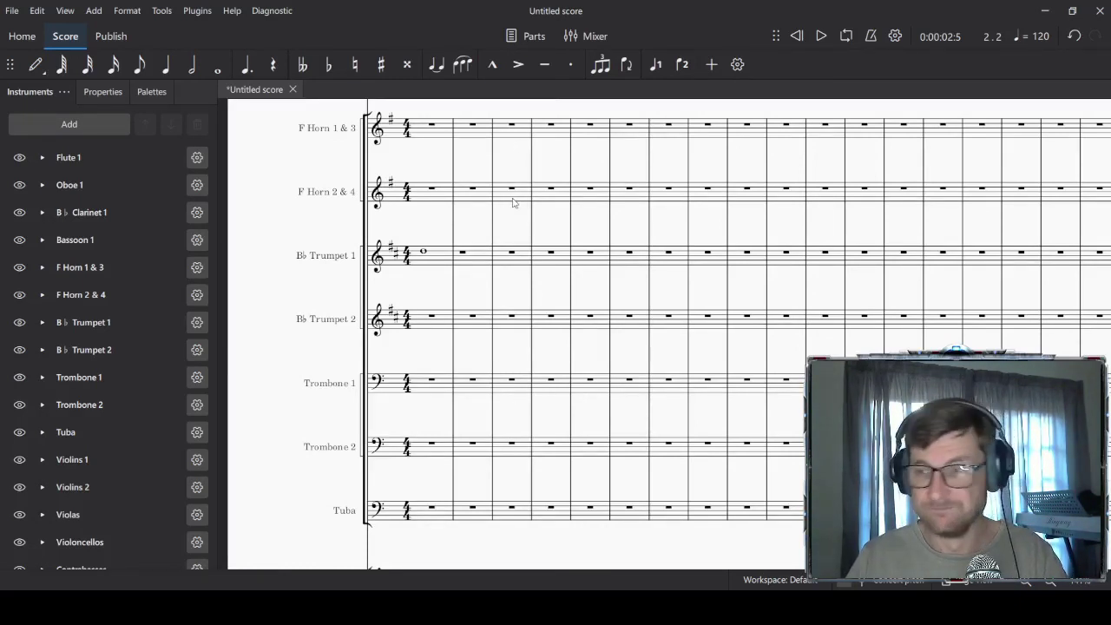
scroll(581, 330, "down", 3)
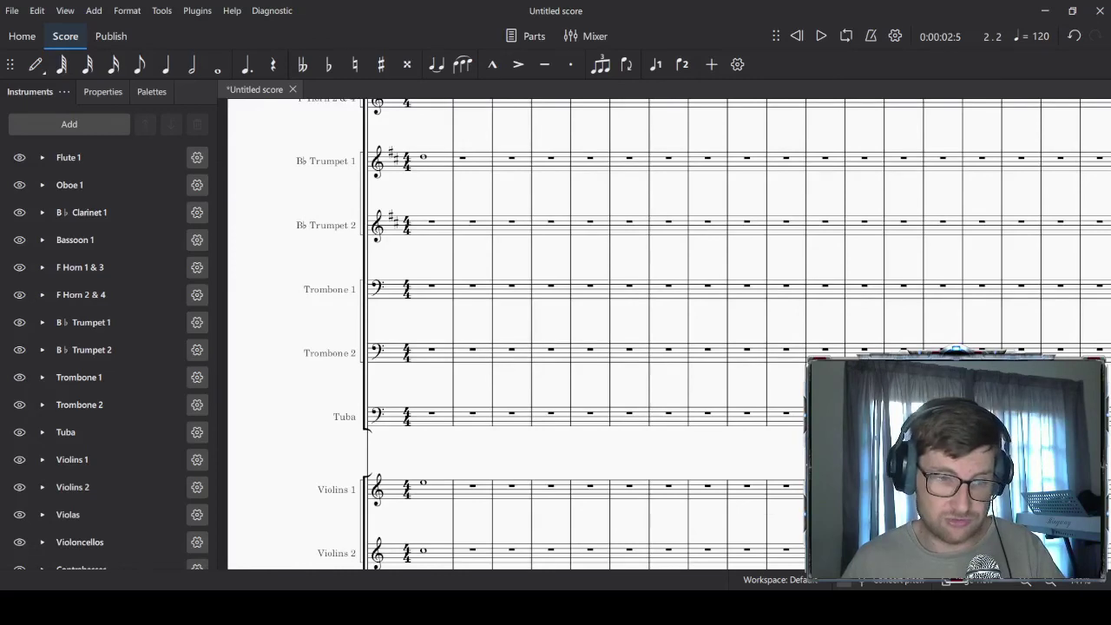
scroll(581, 329, "down", 7)
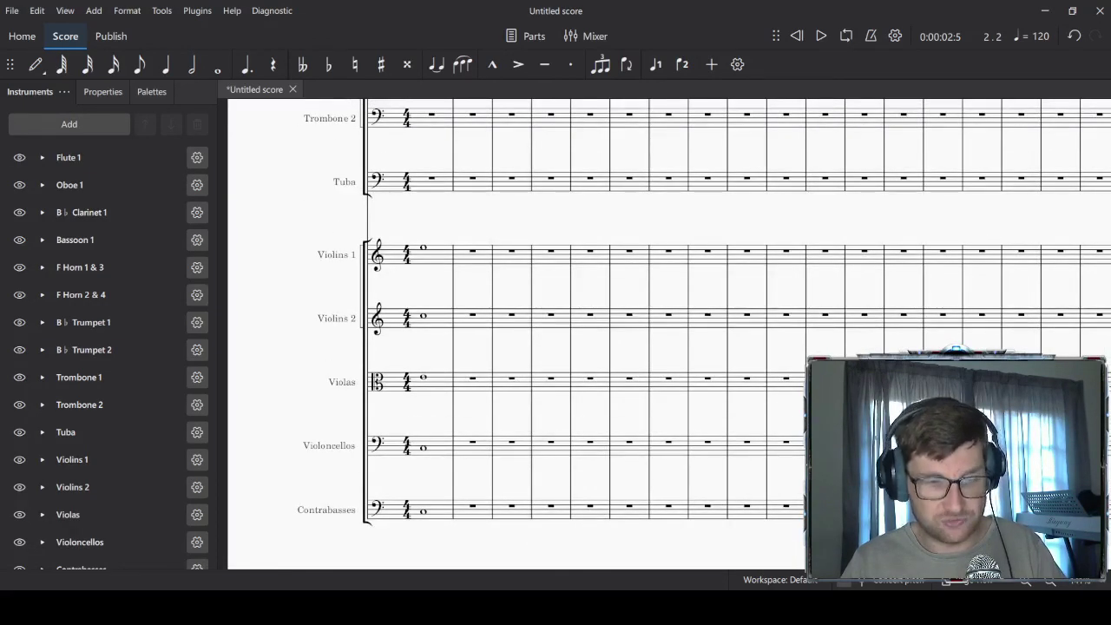
scroll(582, 330, "up", 5)
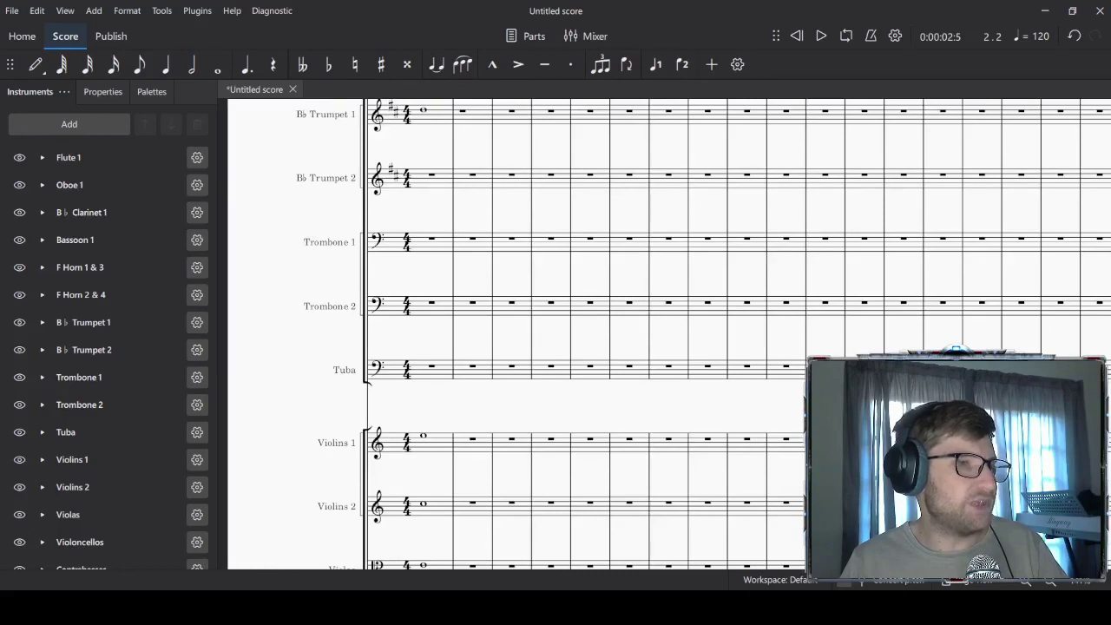
scroll(668, 334, "up", 4)
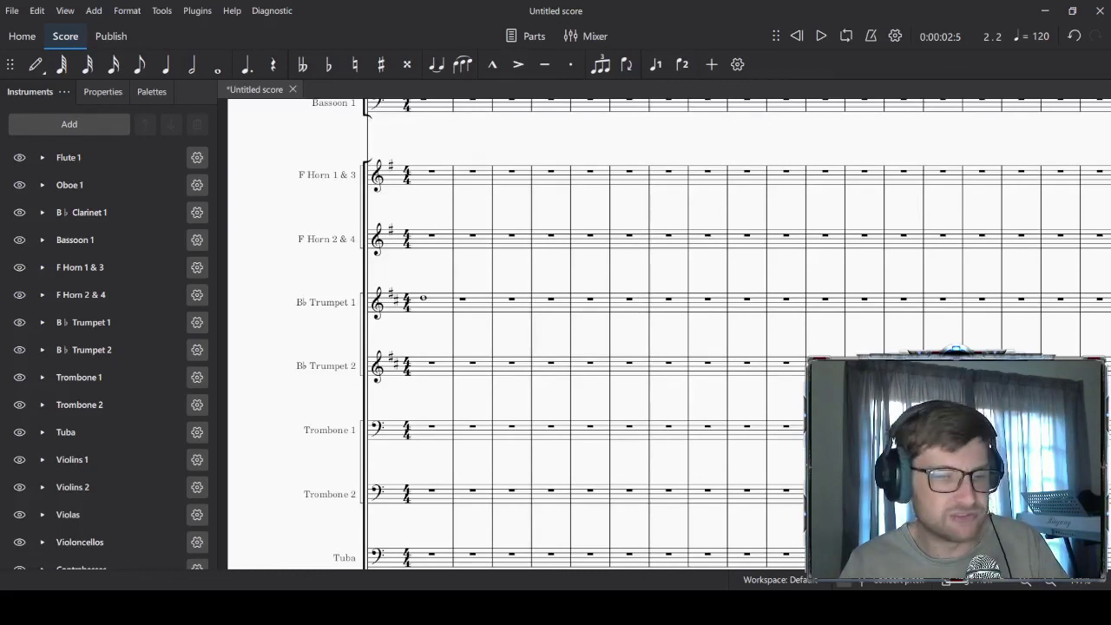
scroll(668, 334, "up", 3)
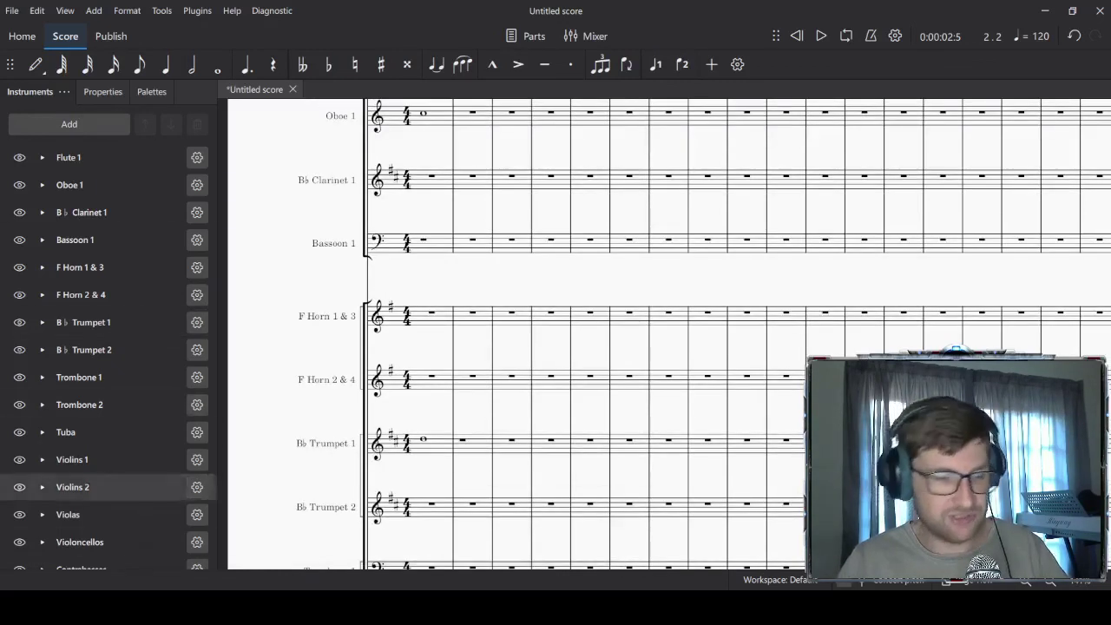